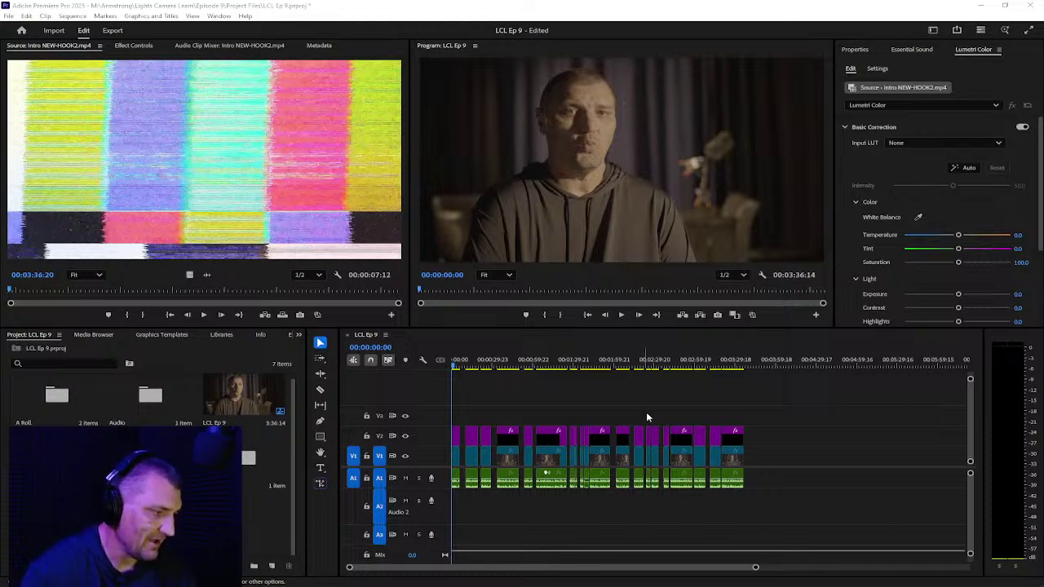
Step: Preview the LCL Ep 9 sequence around 00:02:17:23 and return the playhead to the start
drag(738, 365, 639, 434)
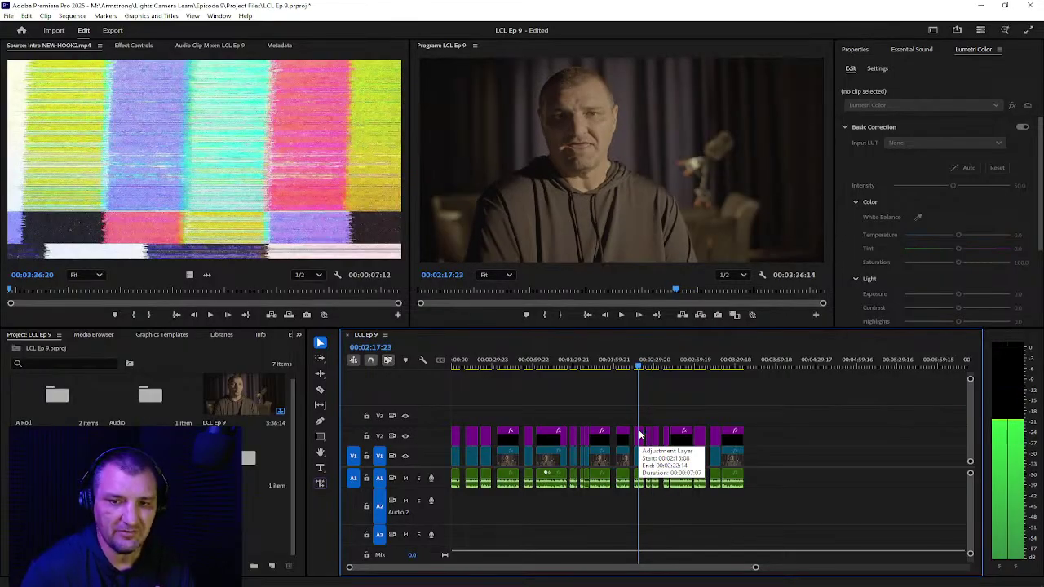
drag(639, 435, 450, 428)
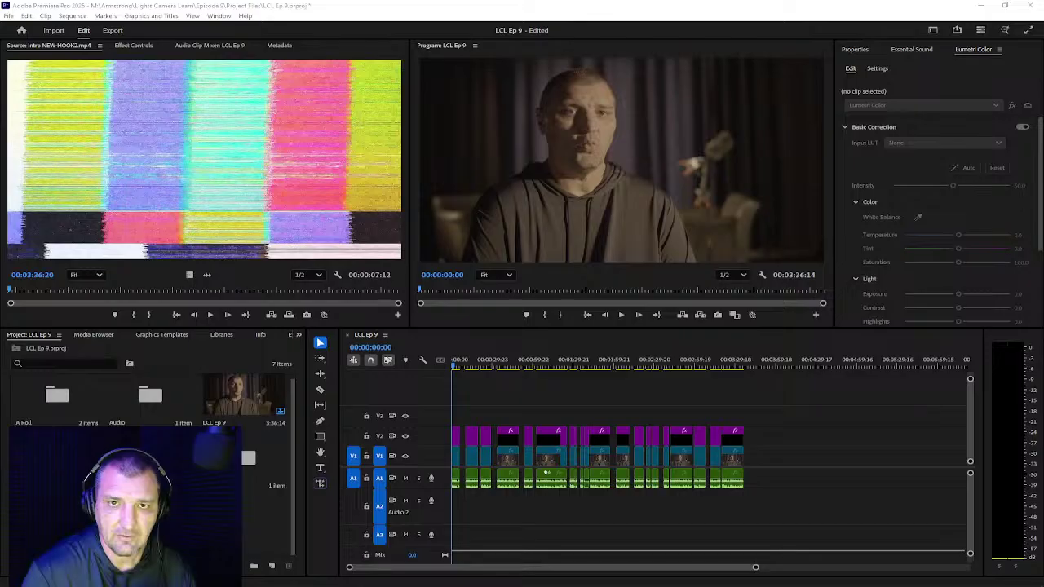
Step: Switch to the Episode 9 Shot List in Google Sheets, examine the first Cold Open row's B-roll, and return to Premiere Pro
key(alt+Tab)
click(800, 91)
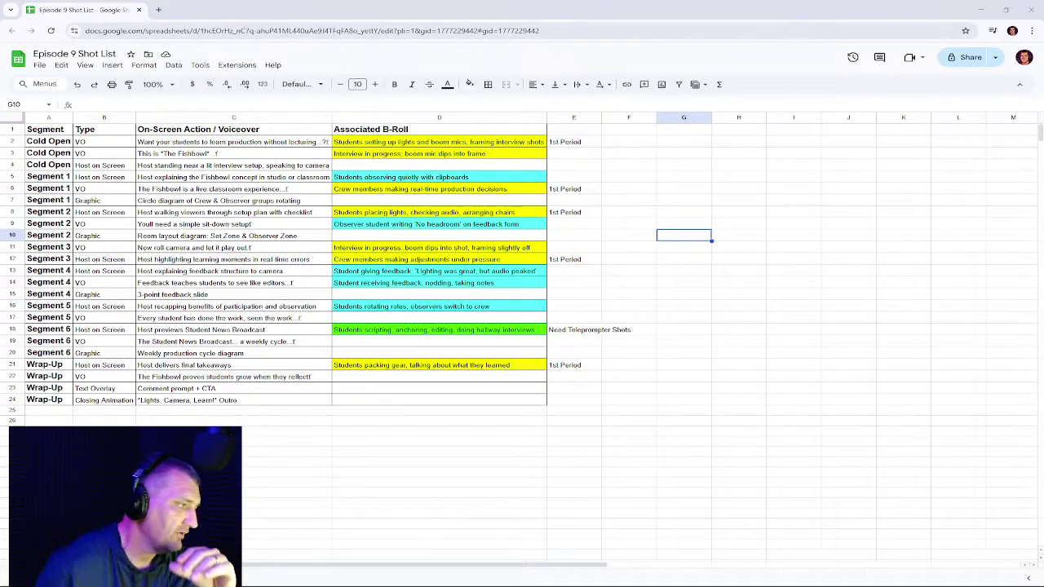
click(12, 141)
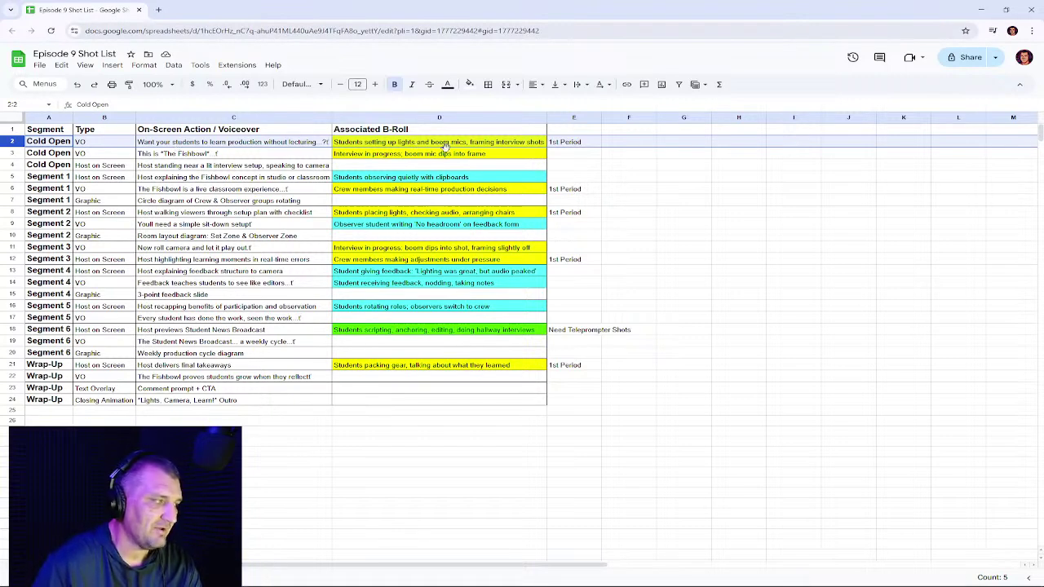
click(981, 9)
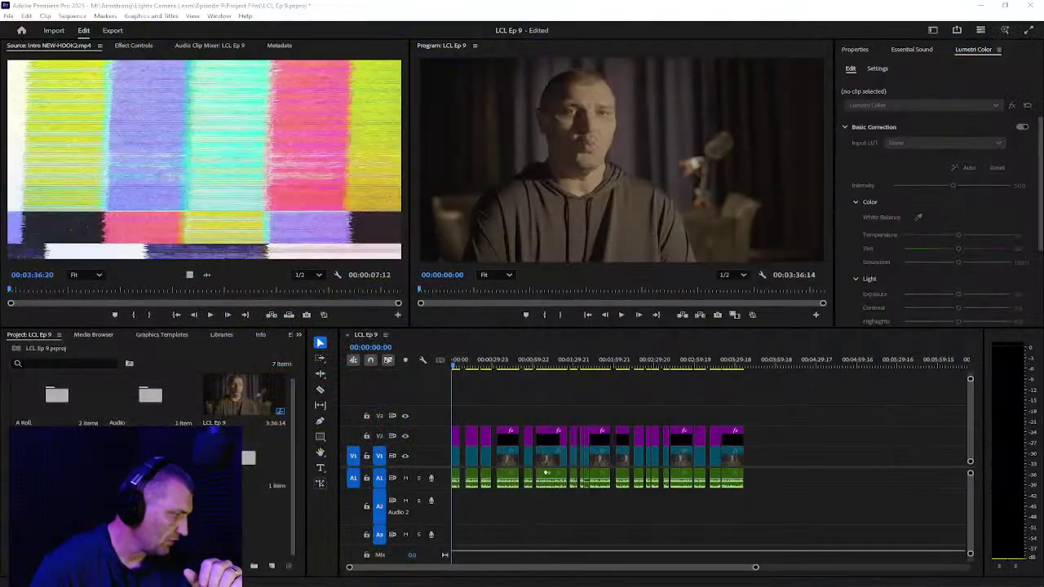
click(46, 416)
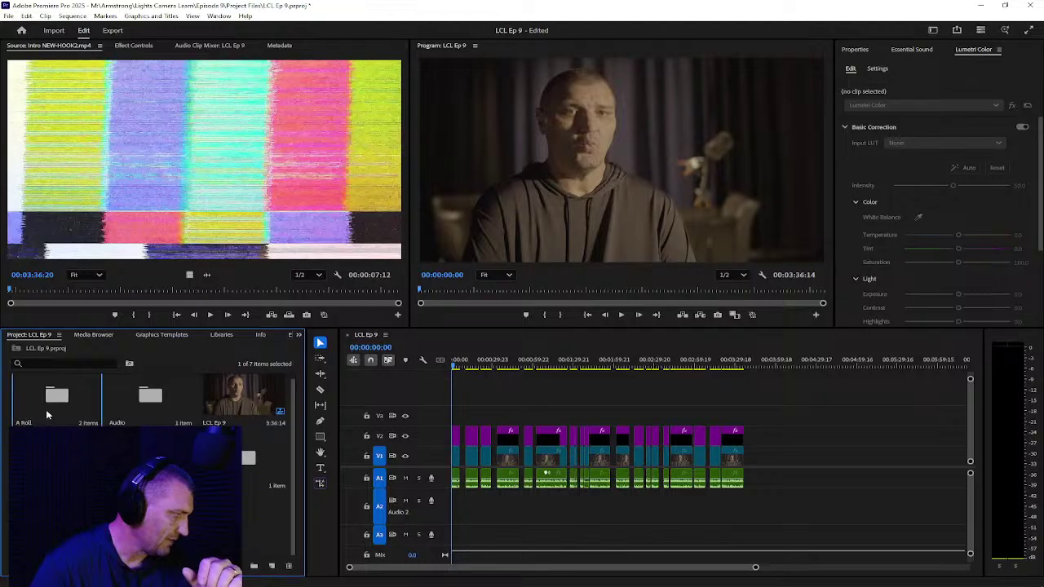
click(132, 410)
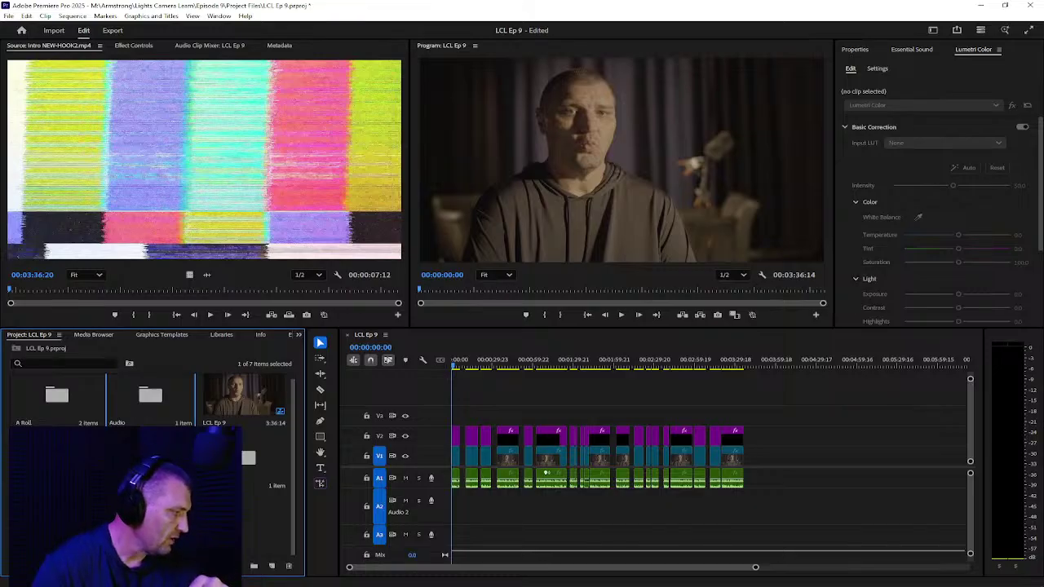
click(253, 403)
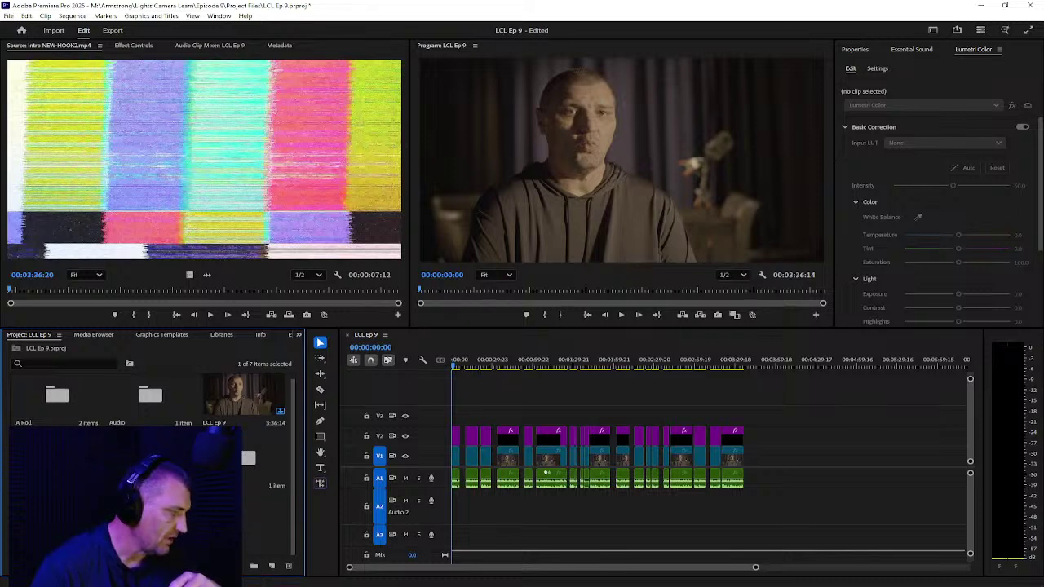
right_click(62, 425)
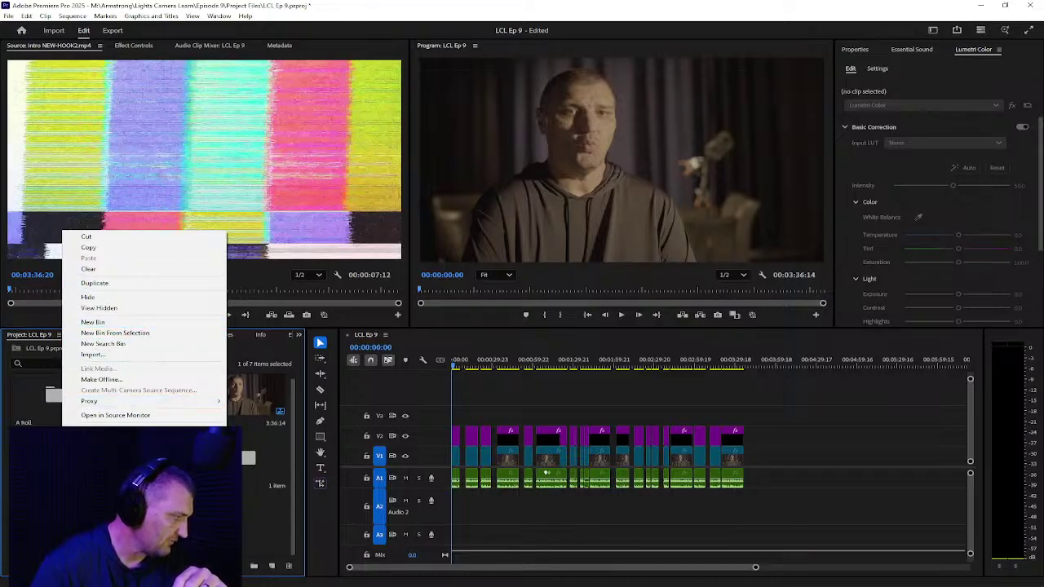
click(116, 414)
right_click(38, 425)
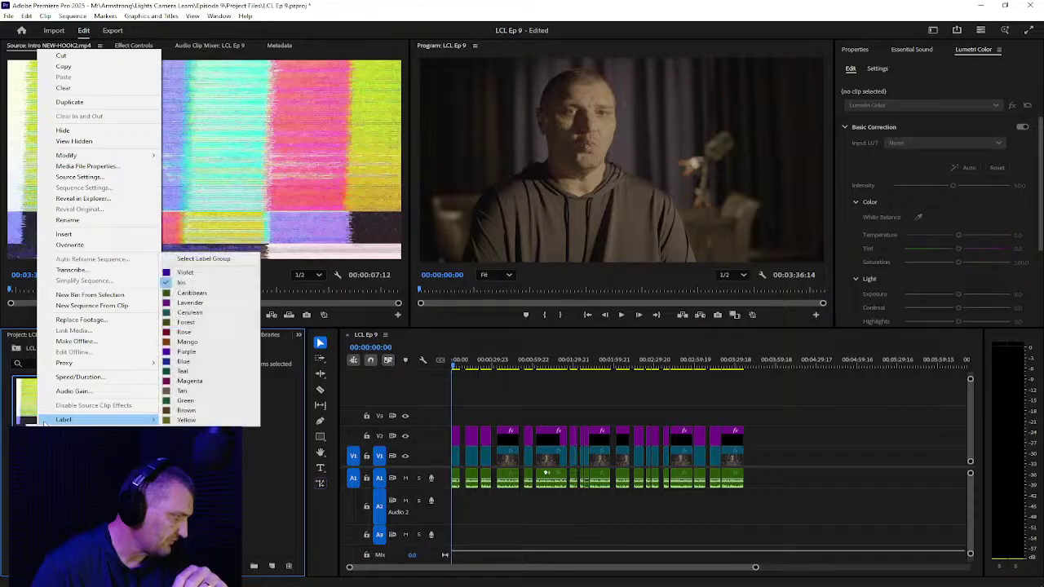
click(269, 508)
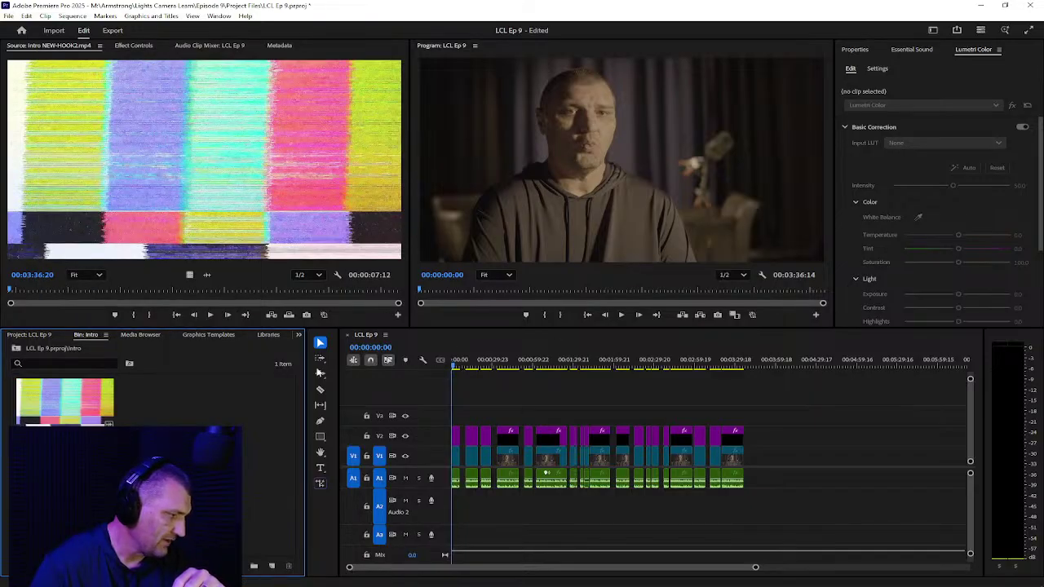
click(134, 335)
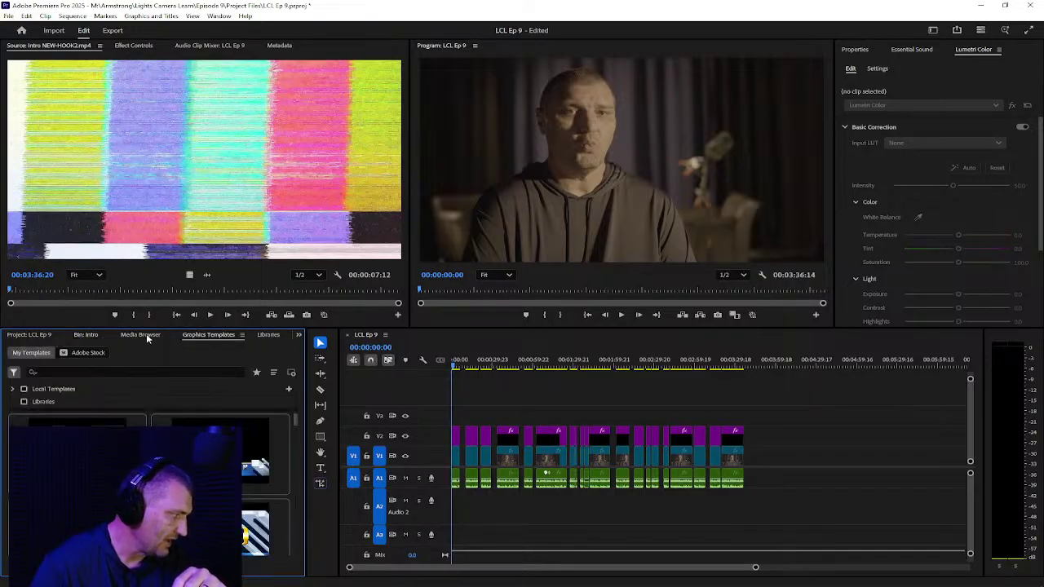
click(47, 336)
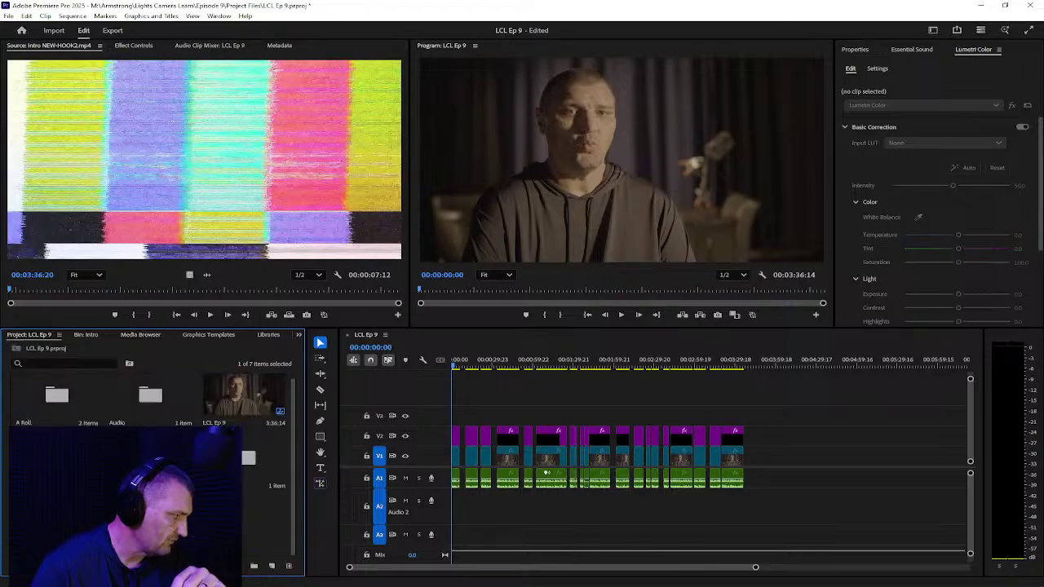
Step: Open the Video bin inside the project's B Roll > Interview Setup bin
double_click(49, 457)
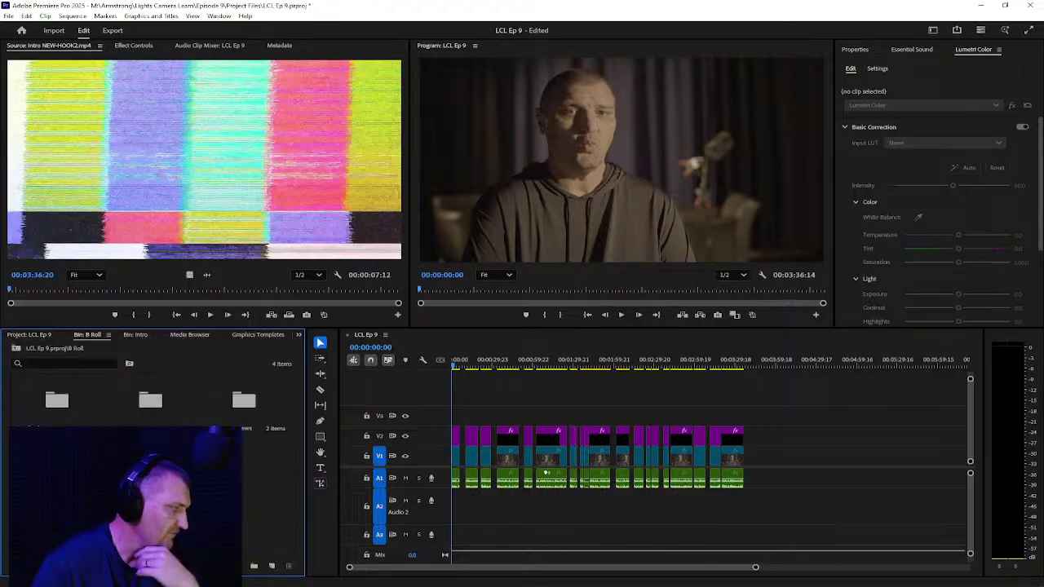
click(154, 422)
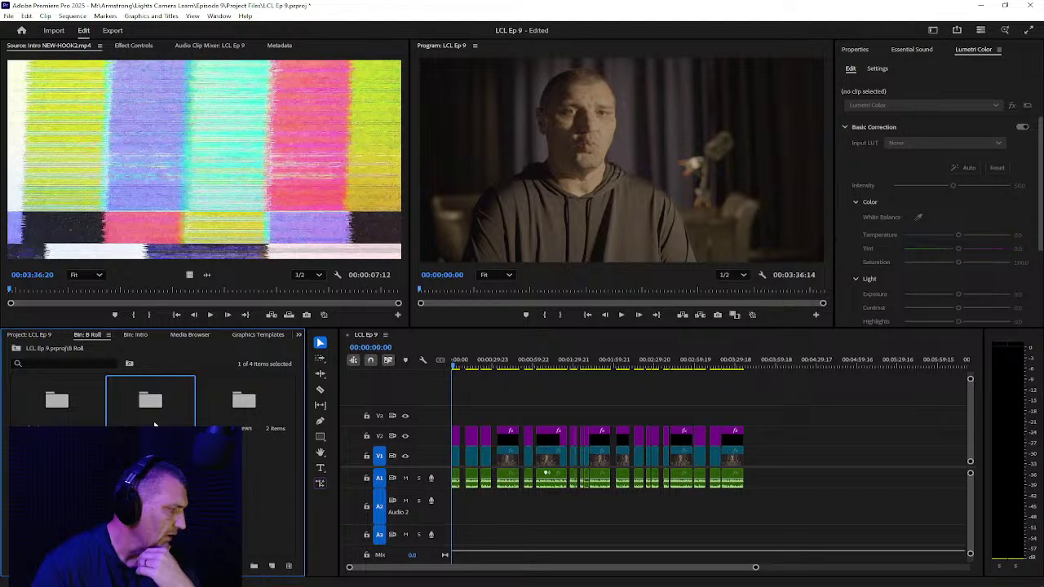
double_click(154, 422)
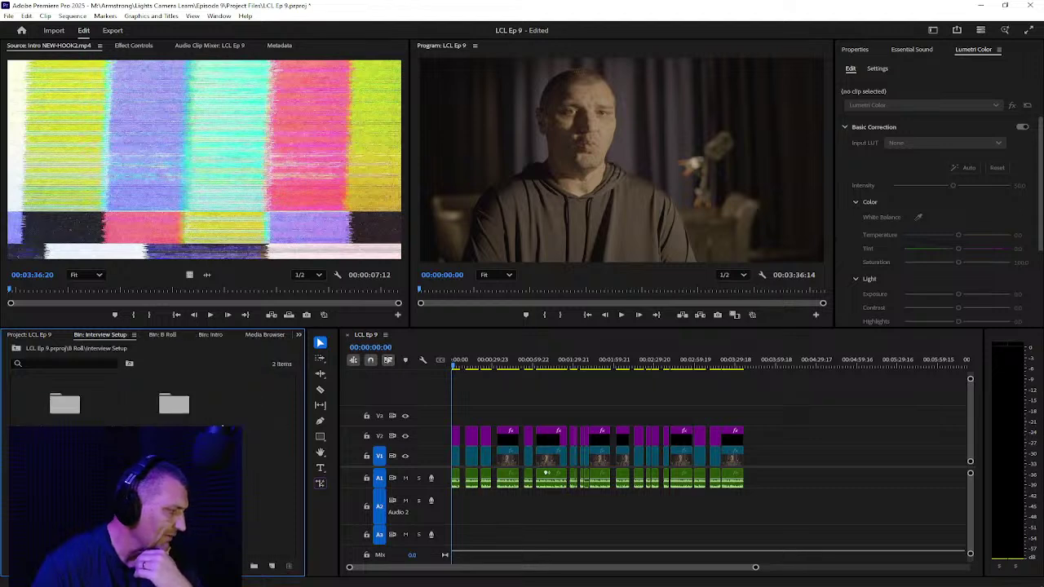
double_click(184, 424)
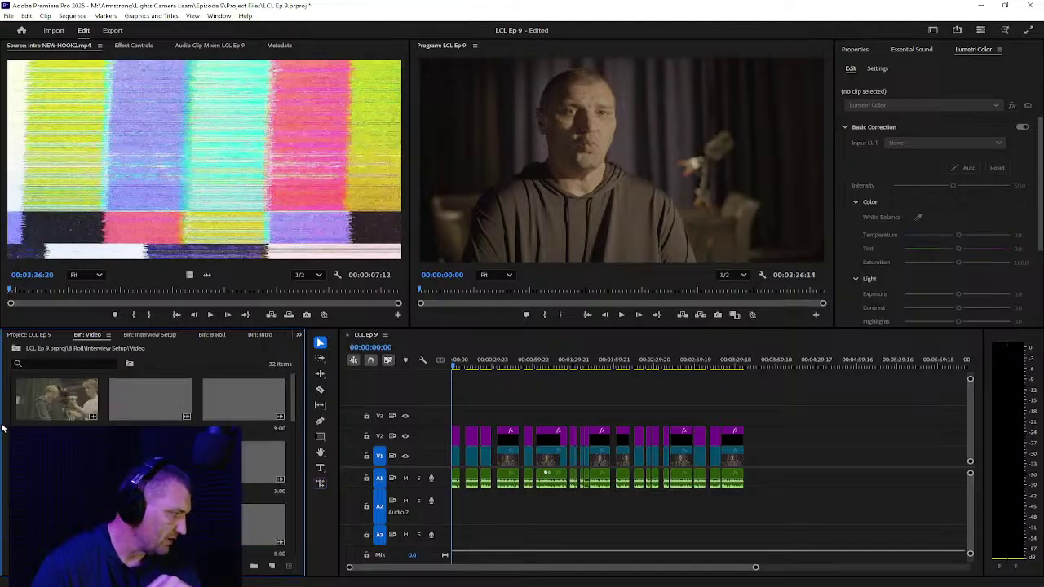
Step: Start attaching a proxy to the first Interview Setup clip, C0729.MP4, matching by file name, and open the file browser
right_click(47, 397)
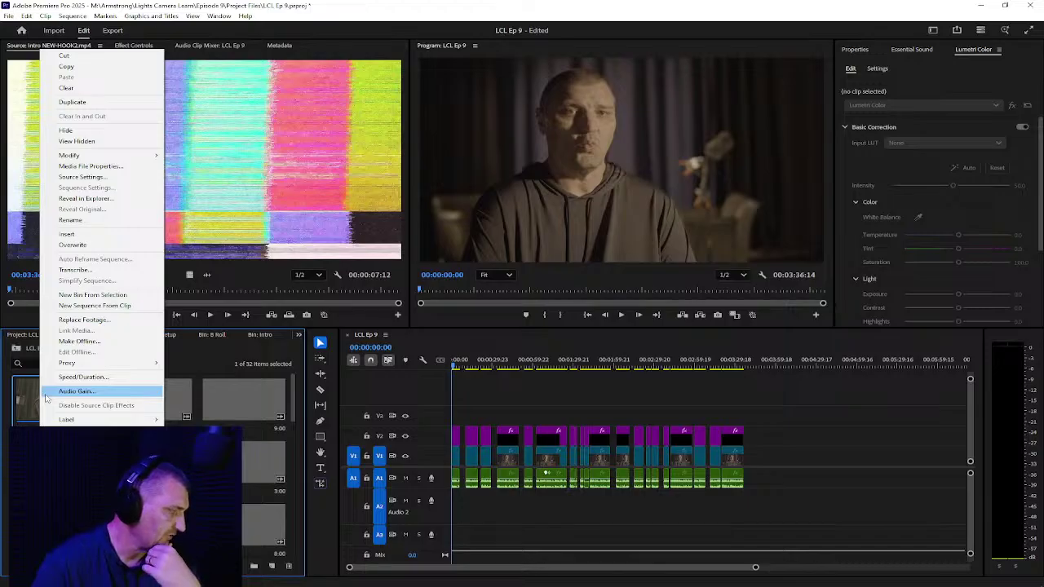
mouse_move(73, 371)
click(209, 377)
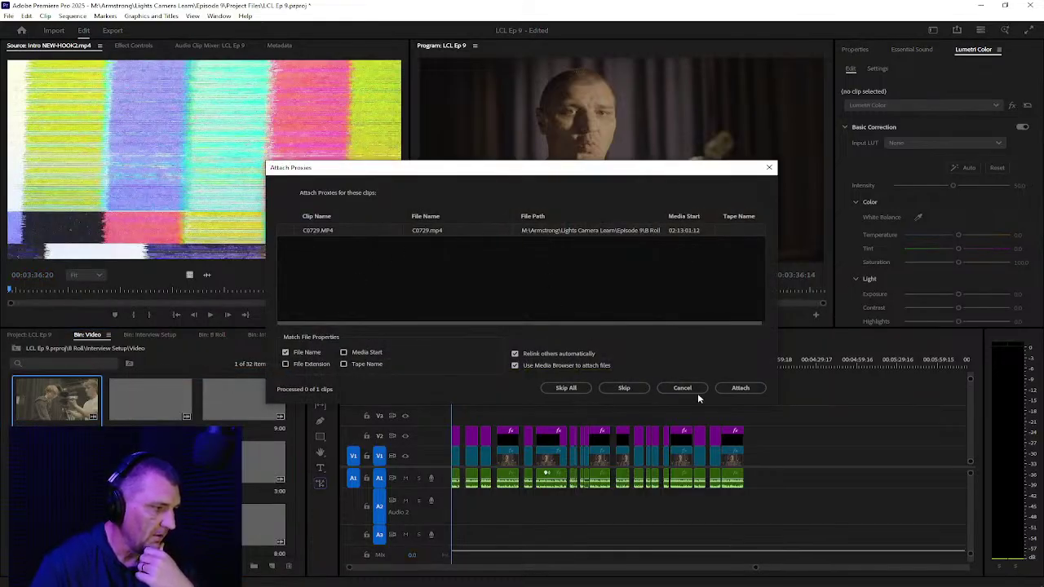
click(740, 388)
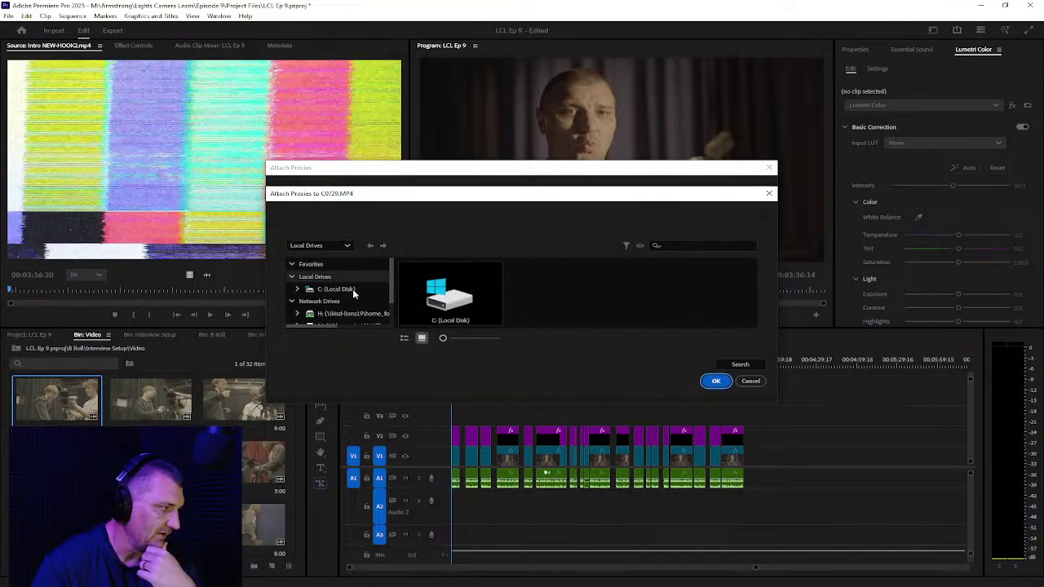
scroll(335, 292, down, 1)
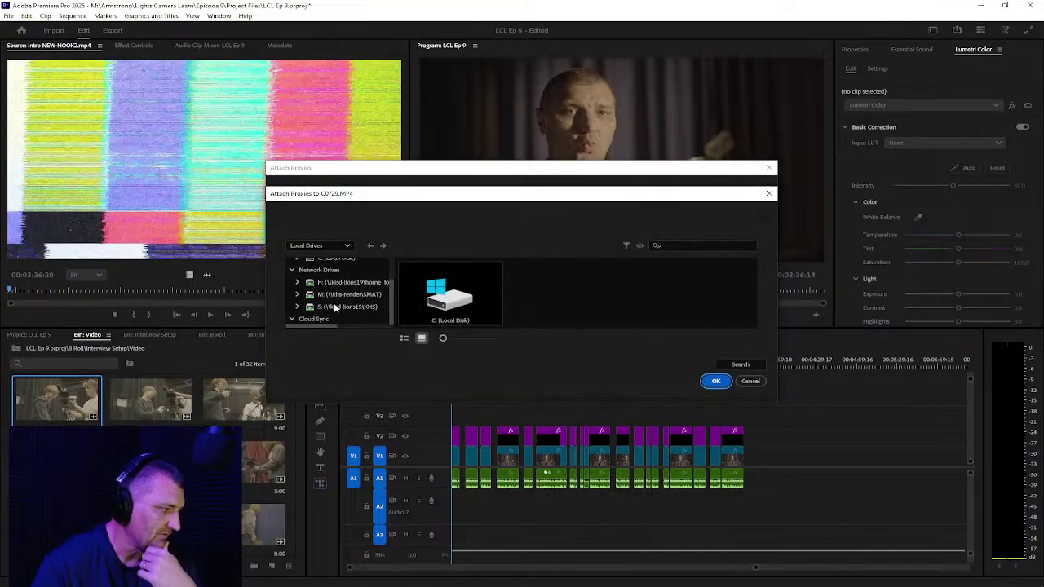
click(334, 307)
click(297, 307)
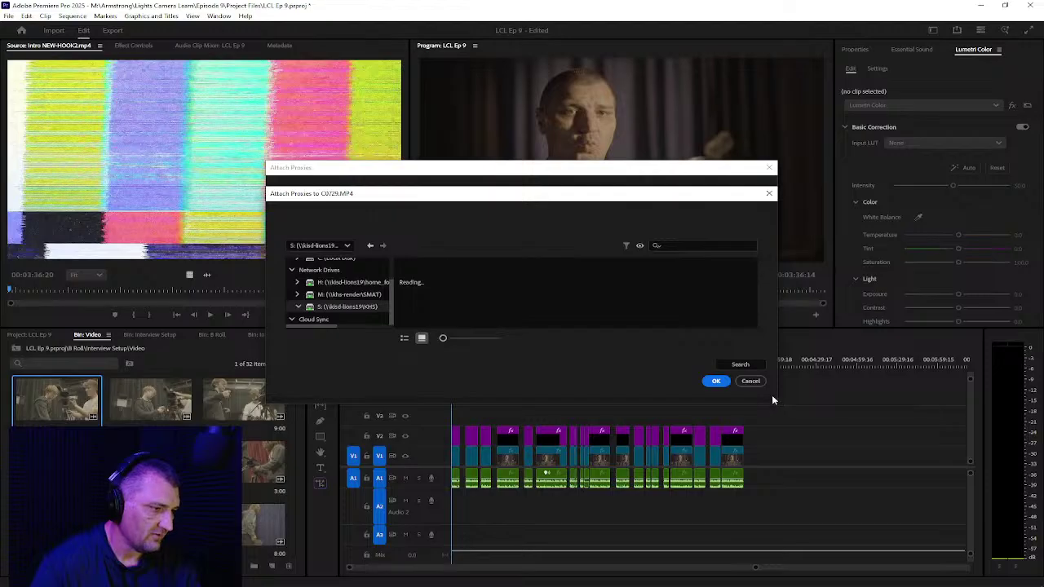
drag(491, 195, 535, 141)
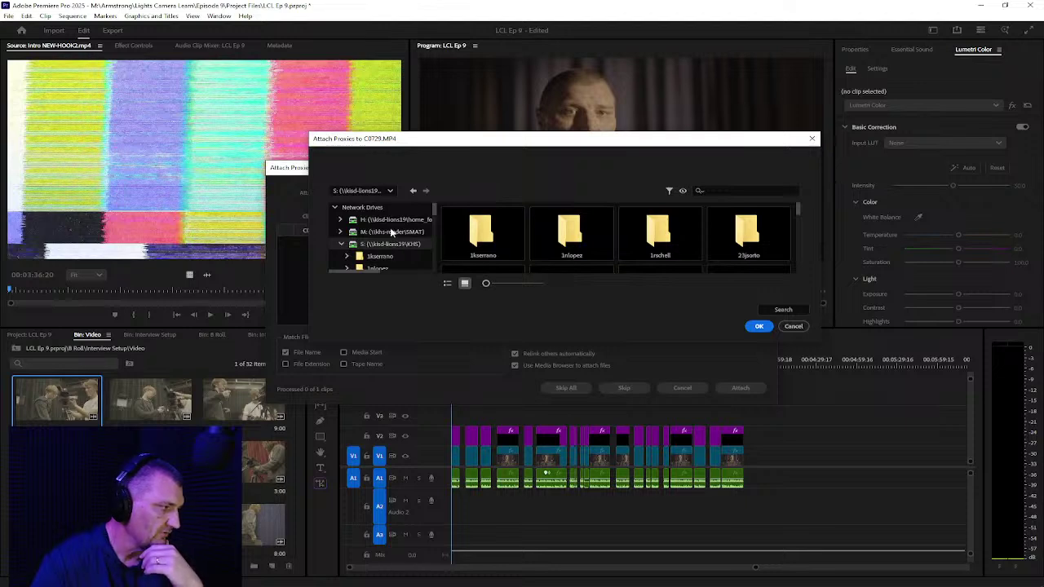
Step: Browse the M: network drive to the Lights Camera Learn folder inside the instructor's folder, collapsing the S: drive listing
click(391, 232)
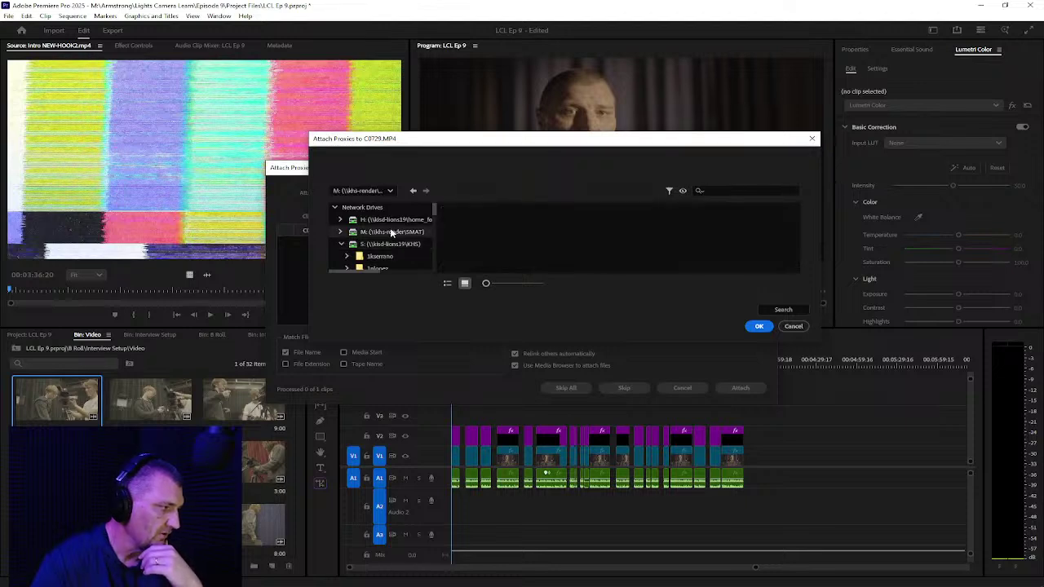
click(342, 244)
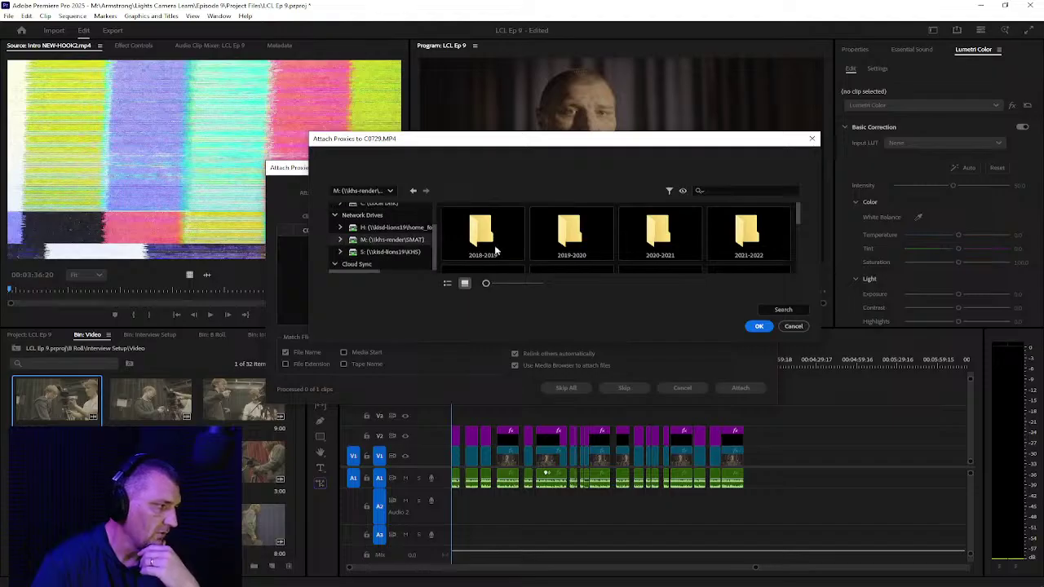
scroll(542, 244, down, 3)
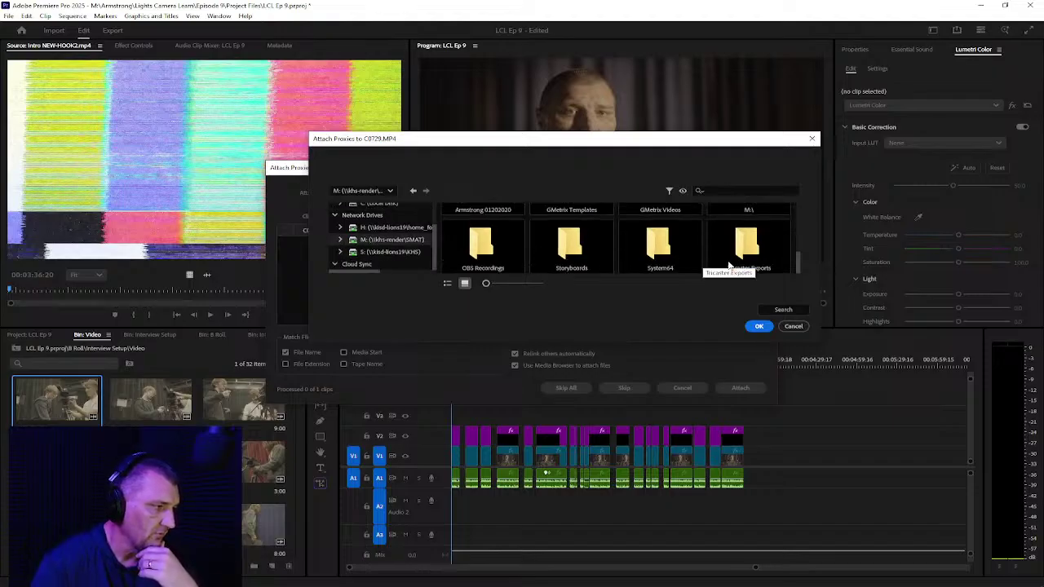
scroll(722, 269, up, 1)
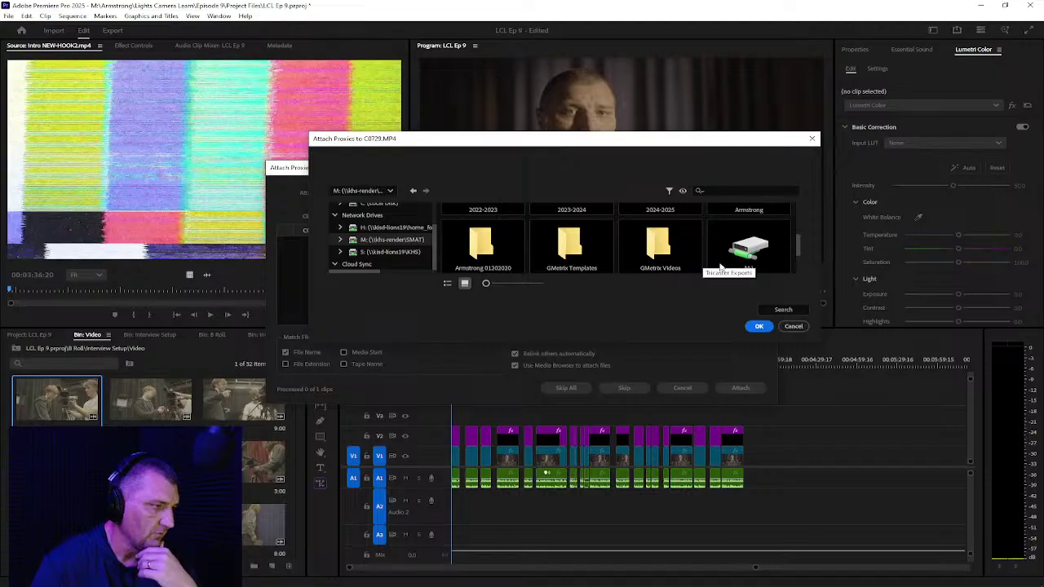
double_click(741, 243)
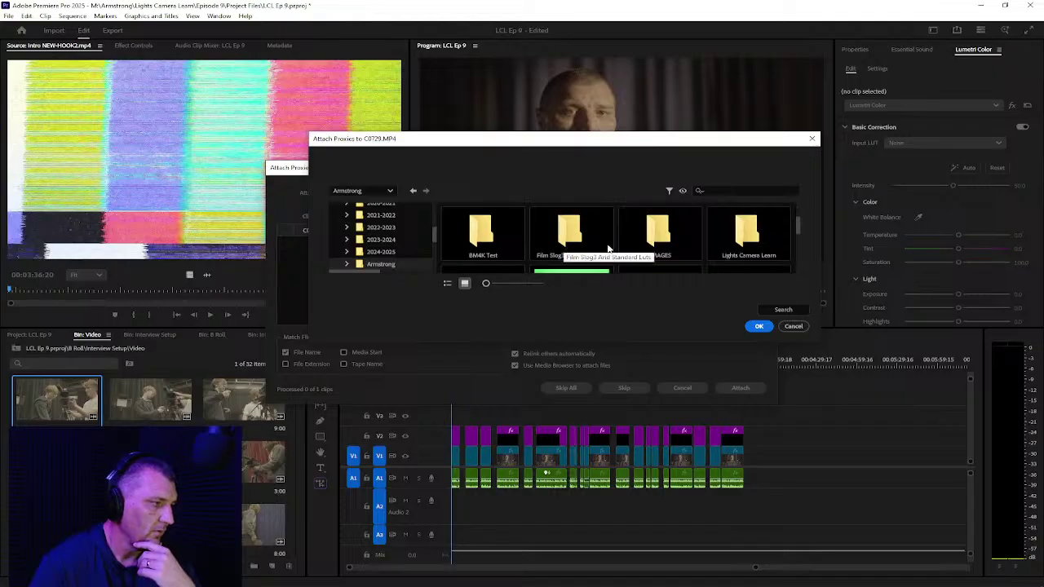
double_click(749, 237)
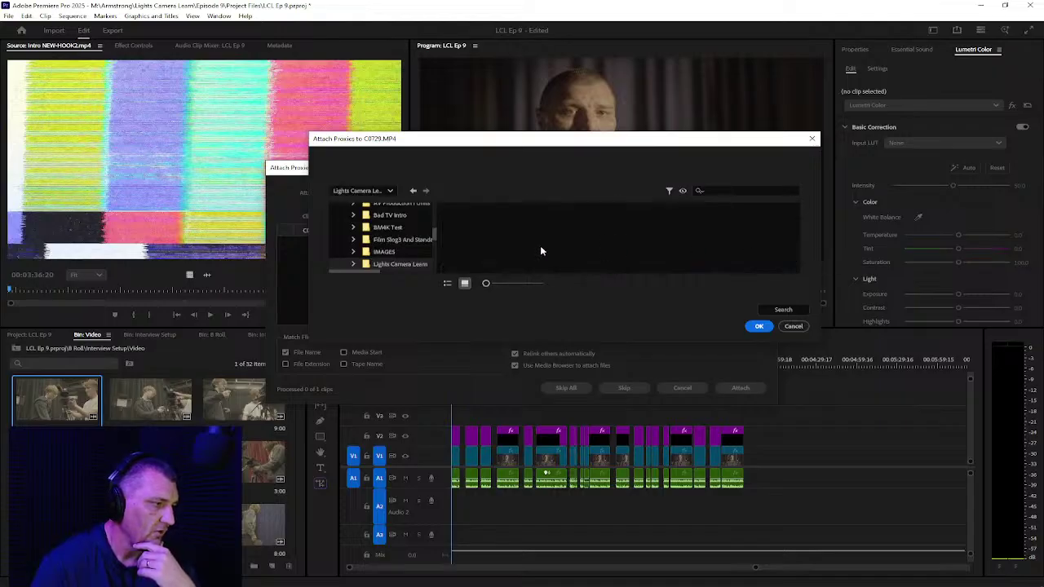
Step: Attach the C0729S03 proxy from the Episode 9 > B Roll > Interview Setup > Proxy folder to C0729.MP4
scroll(502, 251, down, 2)
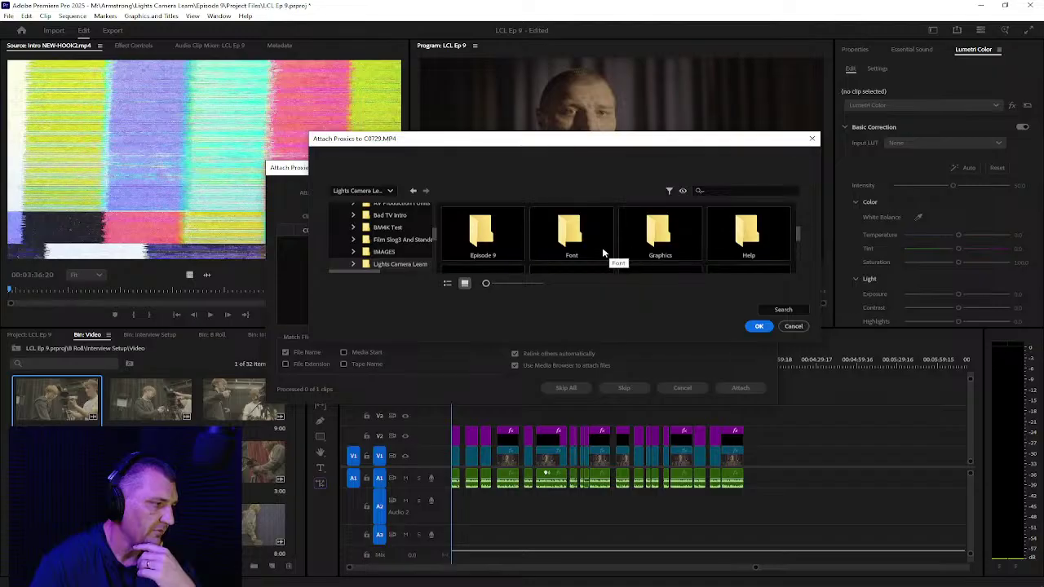
double_click(514, 245)
double_click(662, 239)
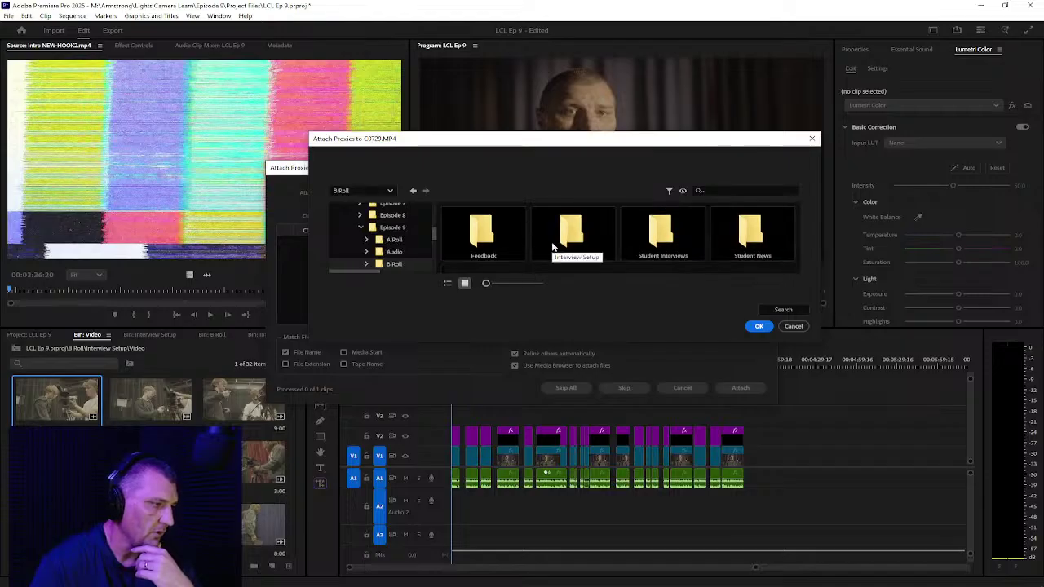
double_click(584, 245)
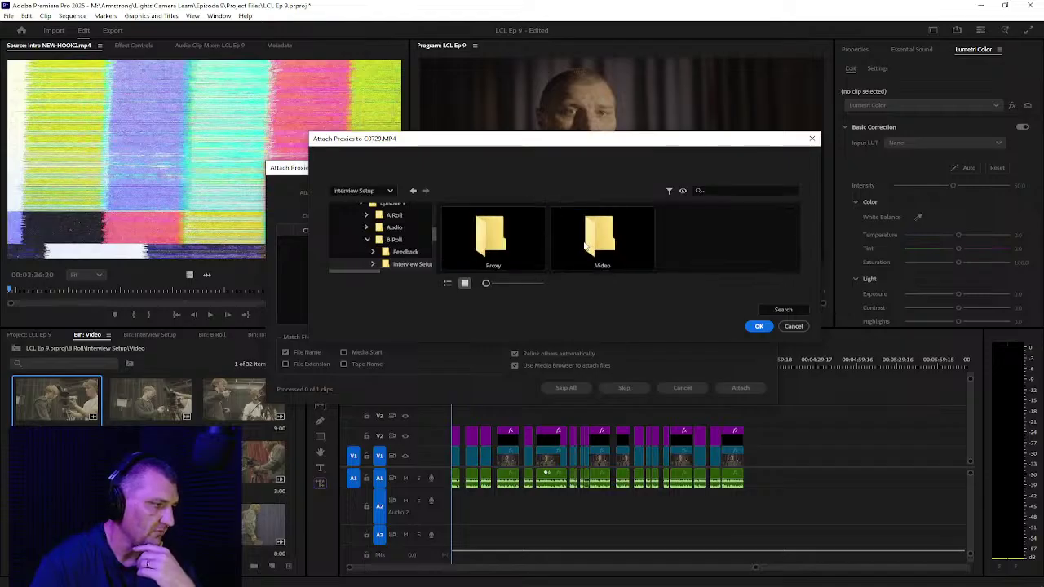
double_click(497, 241)
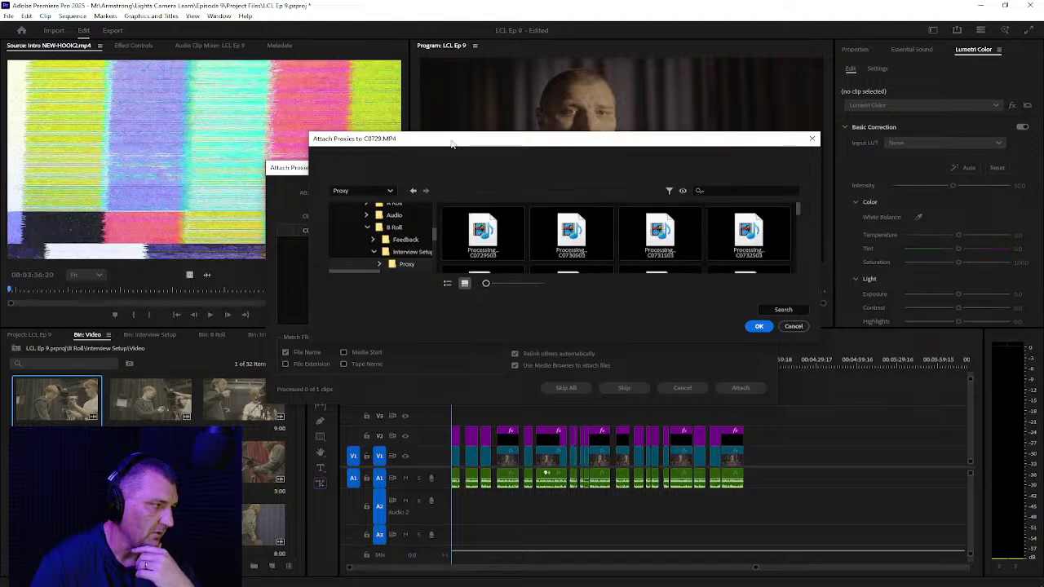
drag(451, 143, 455, 145)
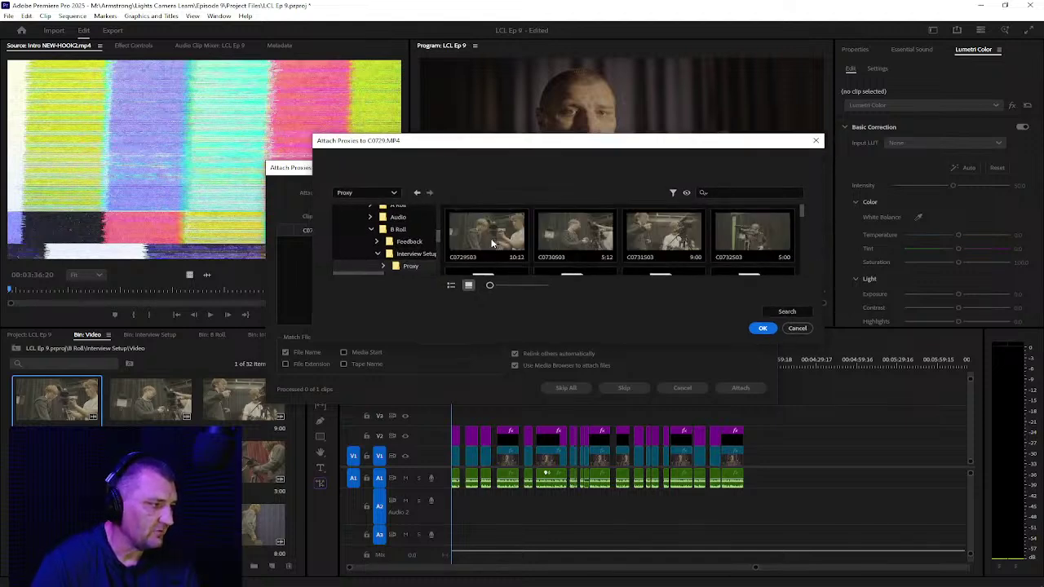
click(492, 243)
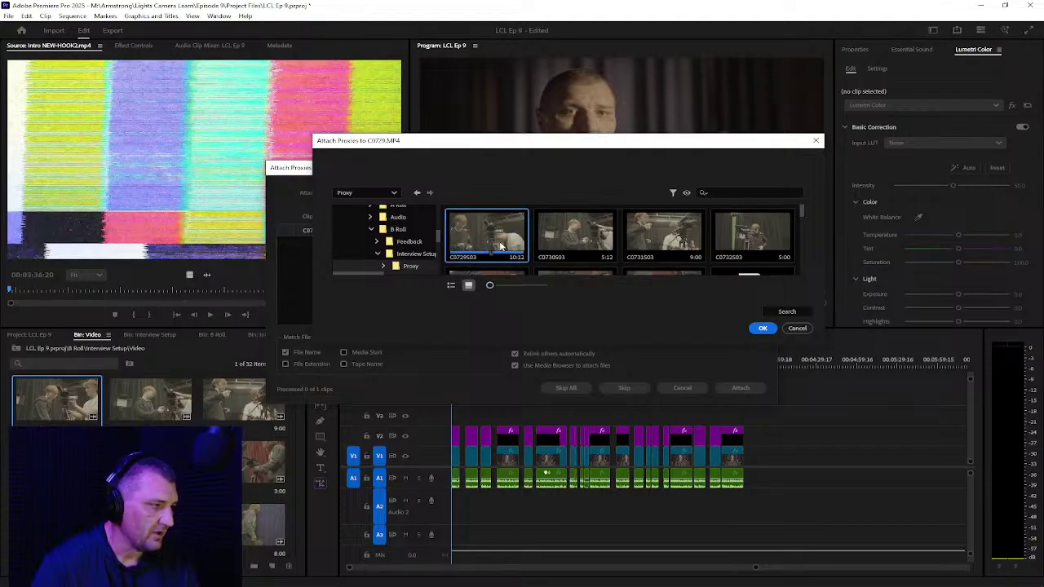
click(762, 329)
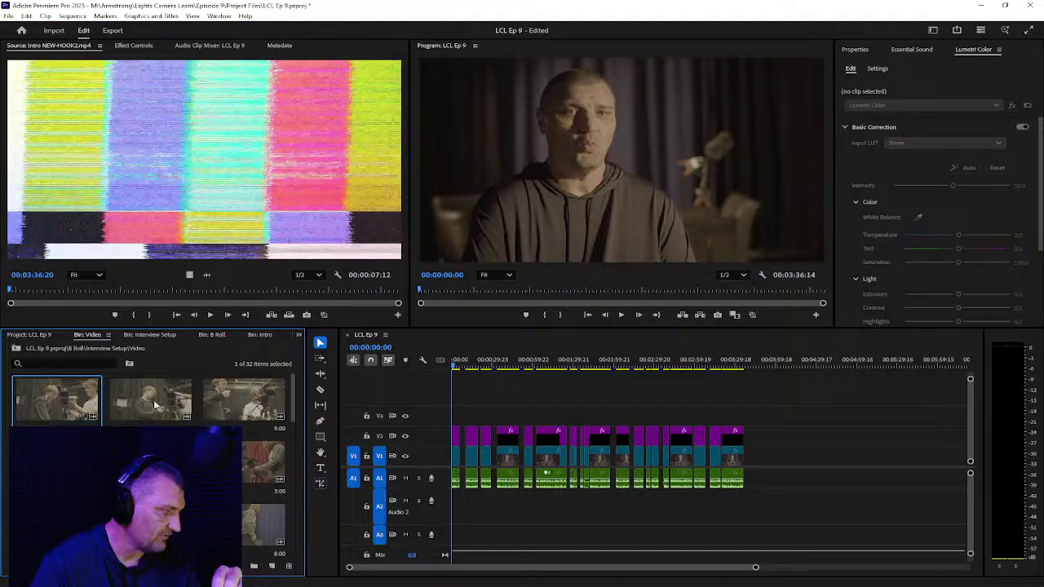
Step: Select all remaining Interview Setup clips from C0730.MP4 onward, start attaching proxies matched by file name, and open the file browser
click(155, 405)
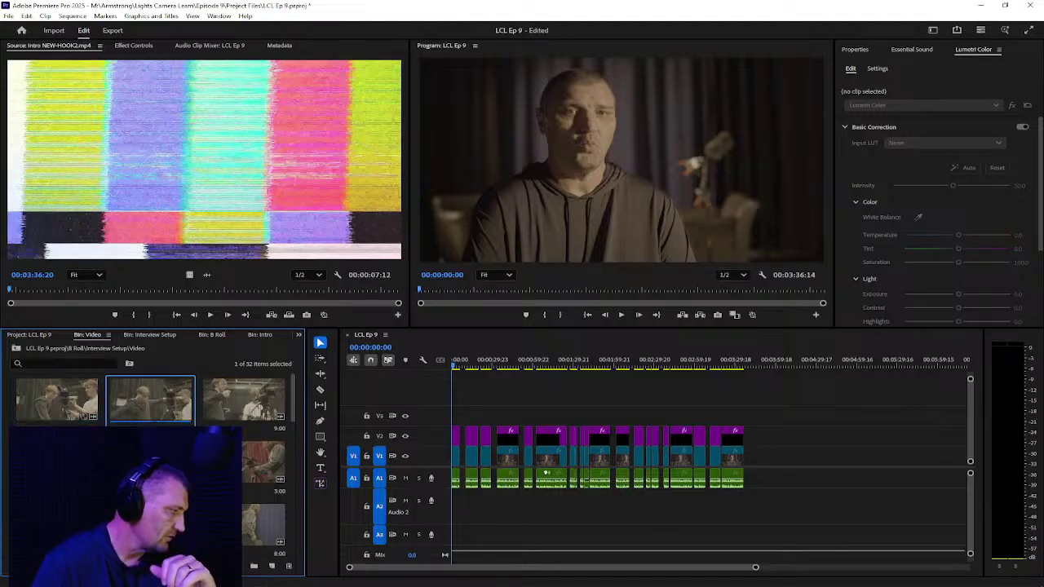
scroll(155, 406, down, 8)
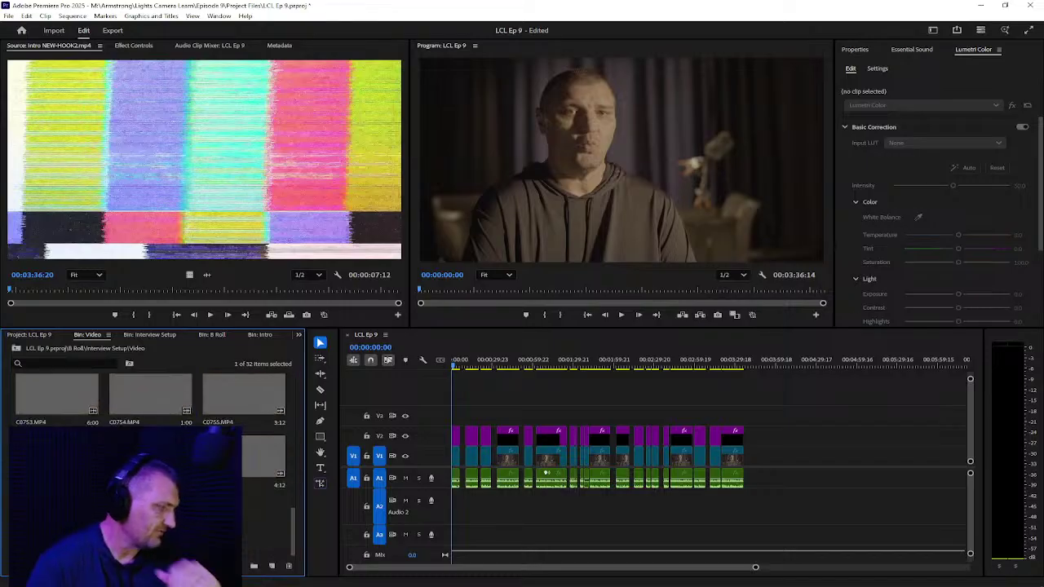
shift+click(151, 519)
scroll(152, 518, up, 8)
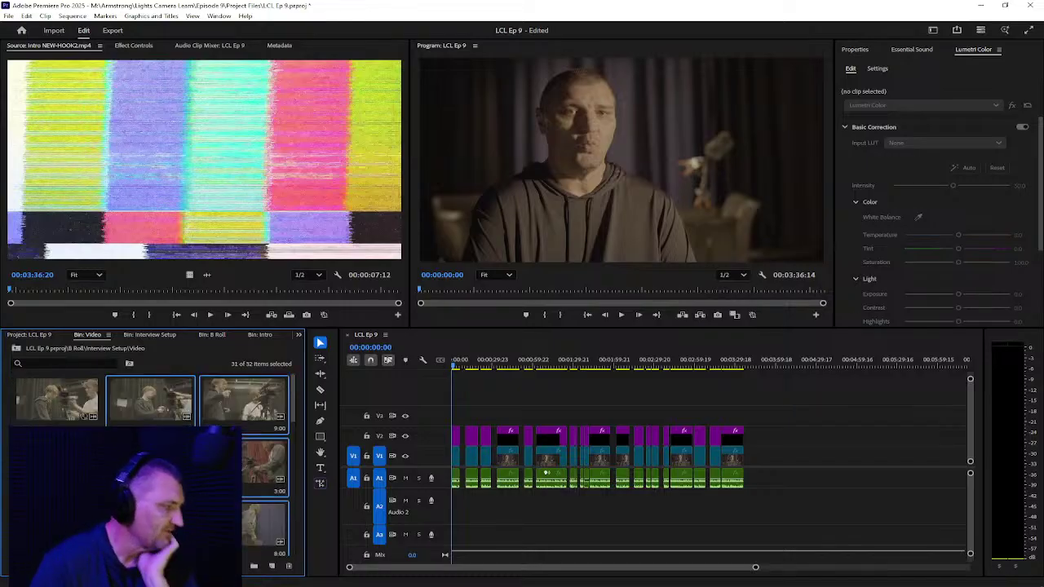
right_click(130, 407)
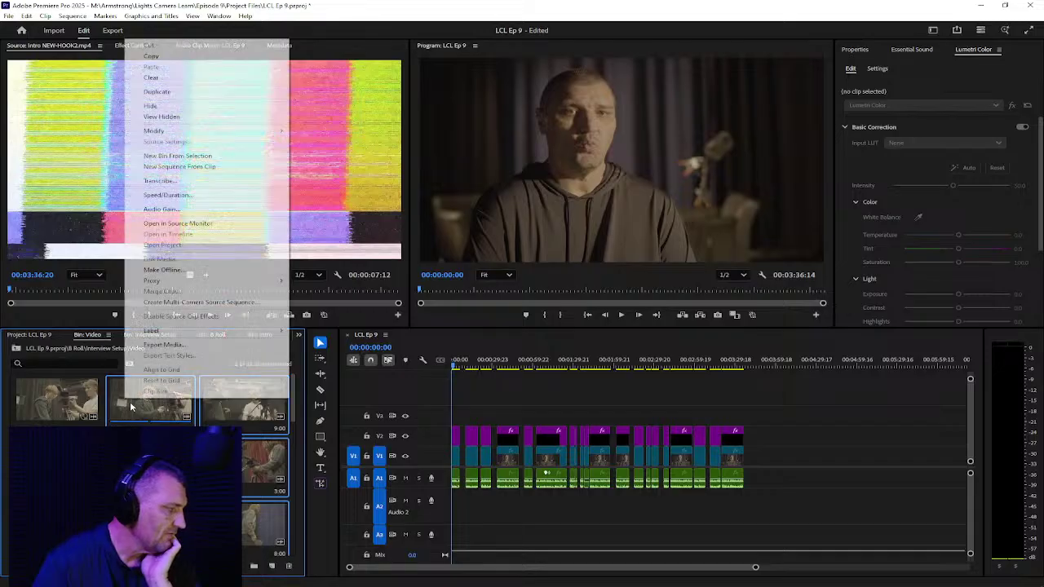
mouse_move(171, 283)
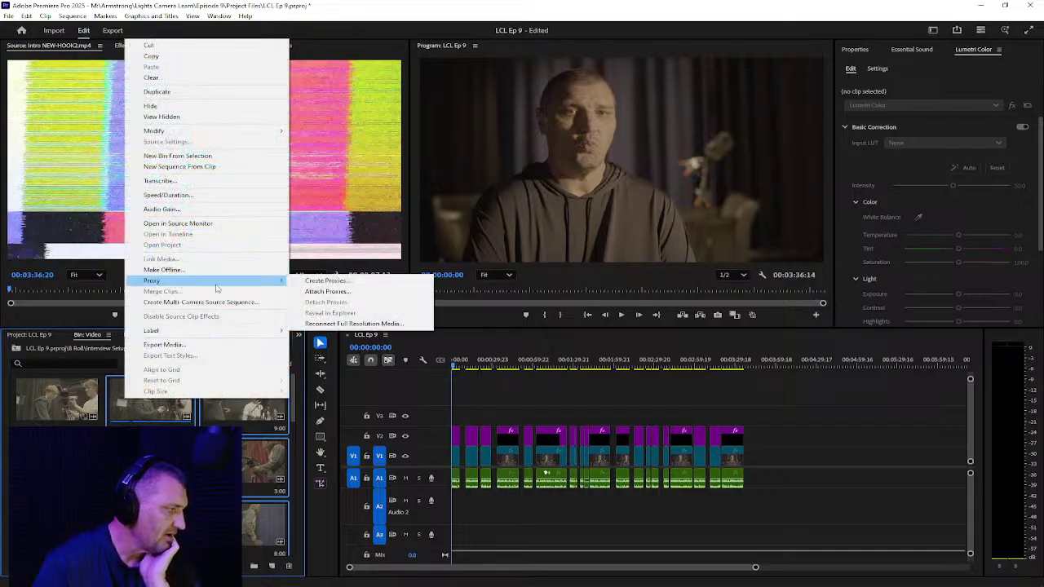
click(330, 290)
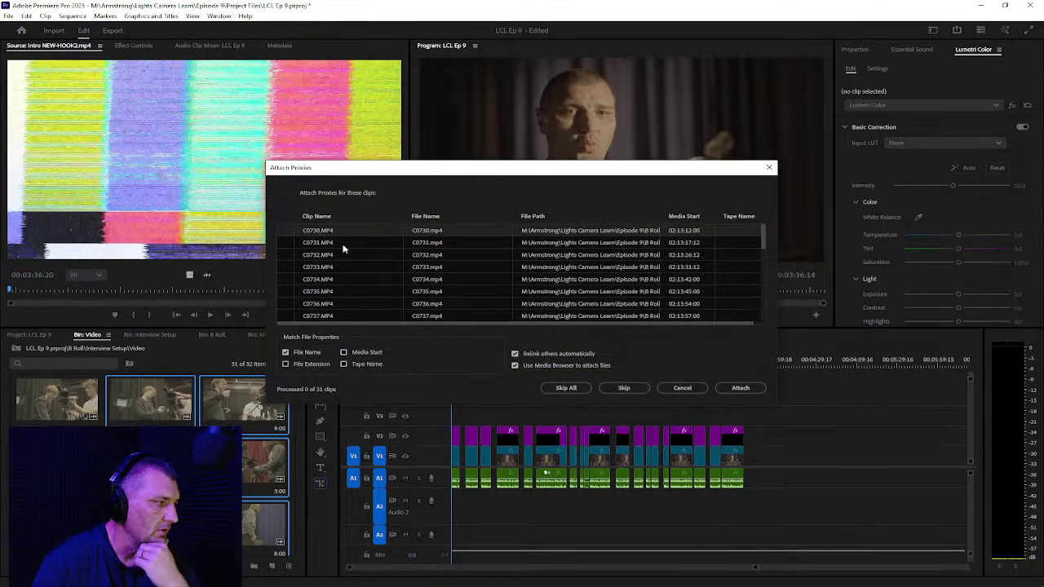
click(738, 390)
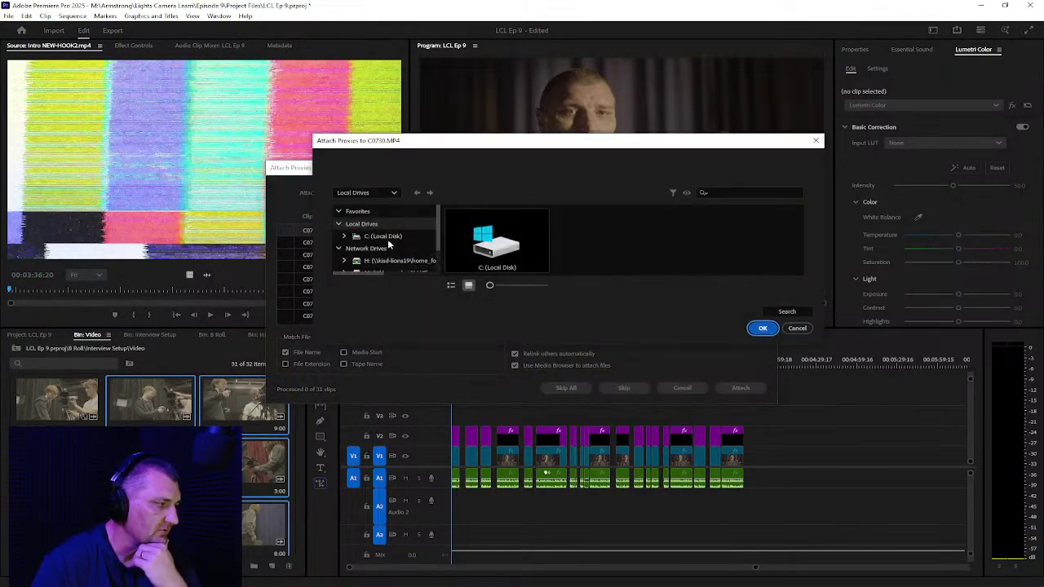
Step: Browse the M: network drive to the Lights Camera Learn folder inside the instructor's folder for the C0730.MP4 proxy
scroll(376, 259, down, 1)
click(376, 265)
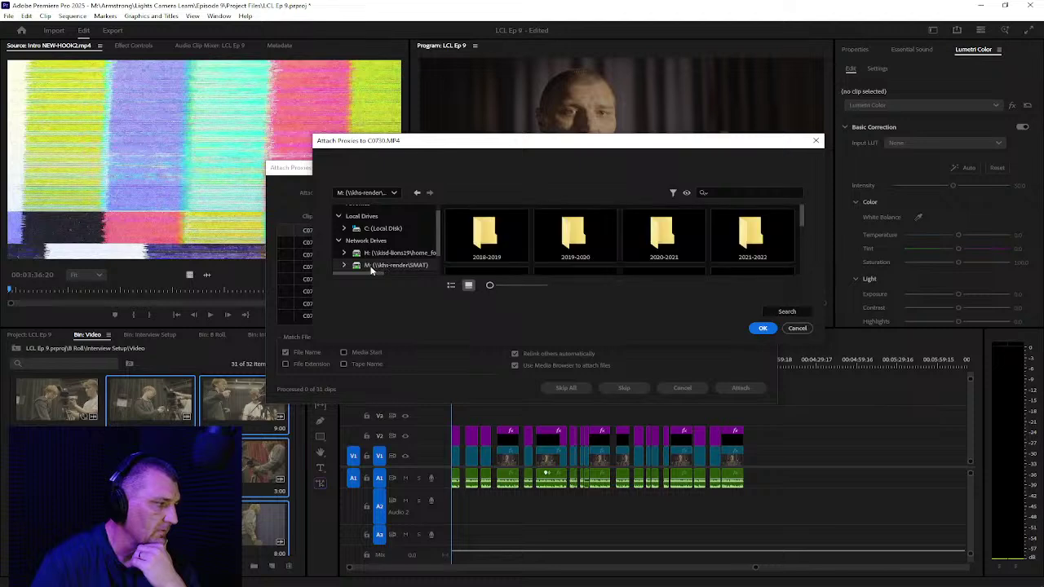
scroll(531, 256, down, 3)
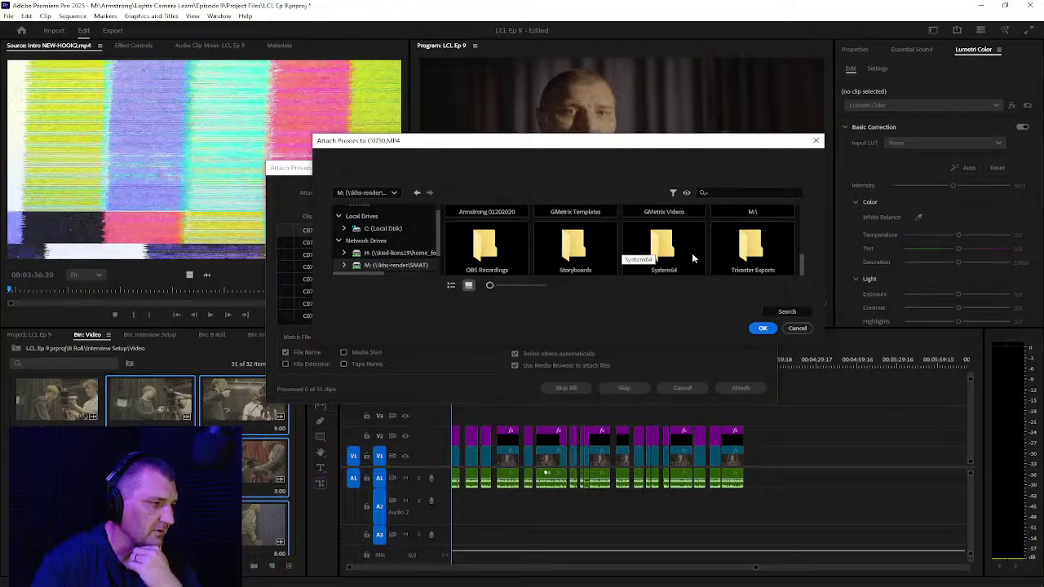
scroll(692, 258, up, 2)
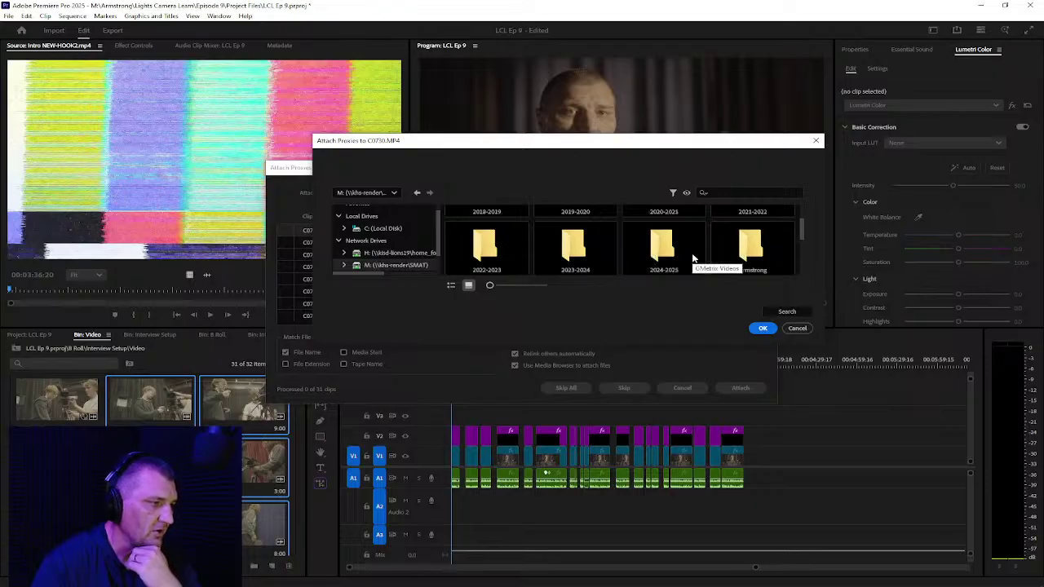
double_click(748, 243)
scroll(525, 251, down, 3)
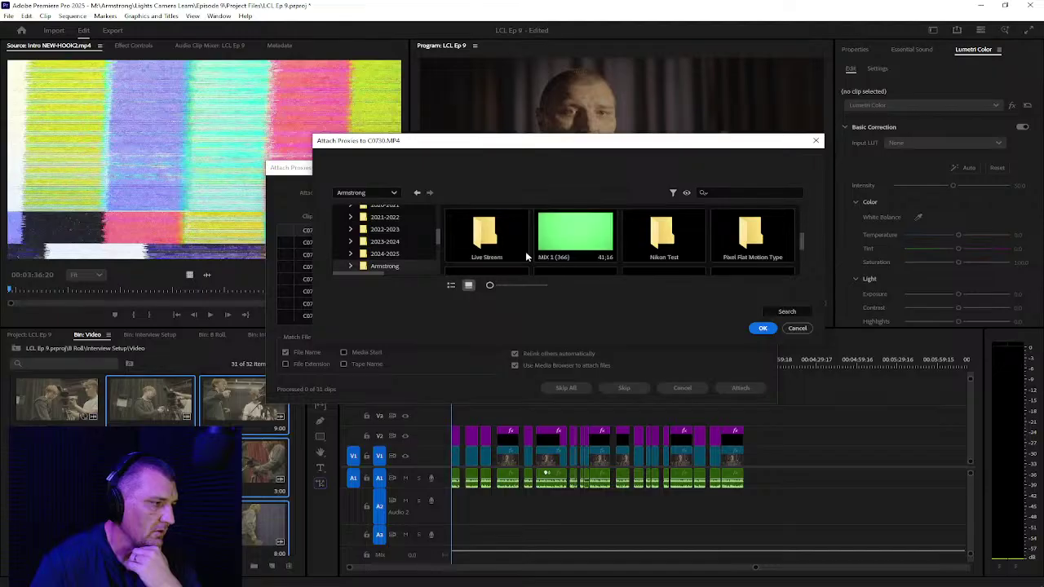
scroll(533, 267, down, 2)
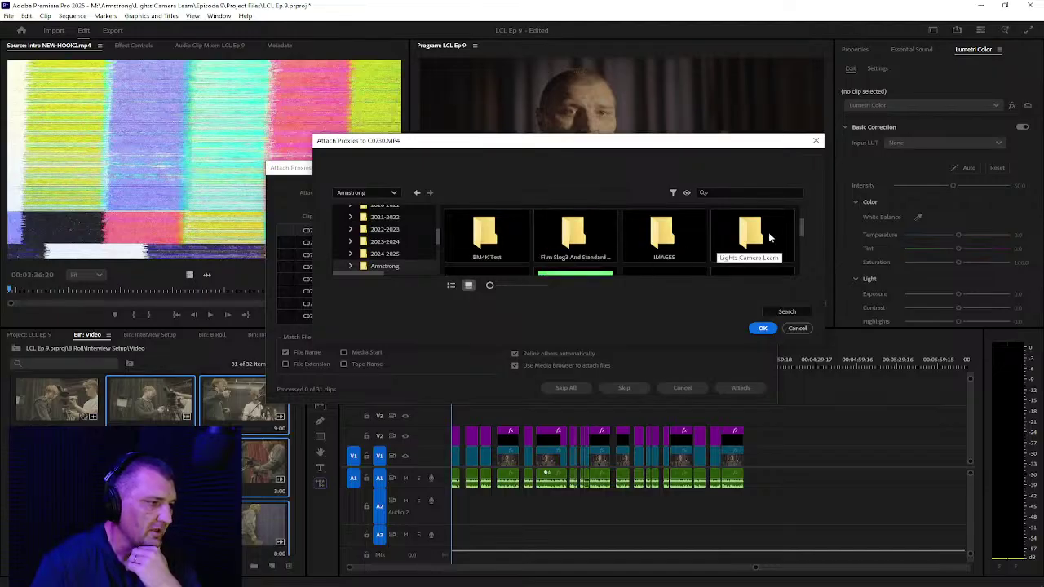
double_click(738, 238)
Step: Attach the C0730S03 proxy from Episode 9 > B Roll > Interview Setup > Proxy to C0730.MP4, and stop attaching proxies for the remaining clips
scroll(589, 249, down, 2)
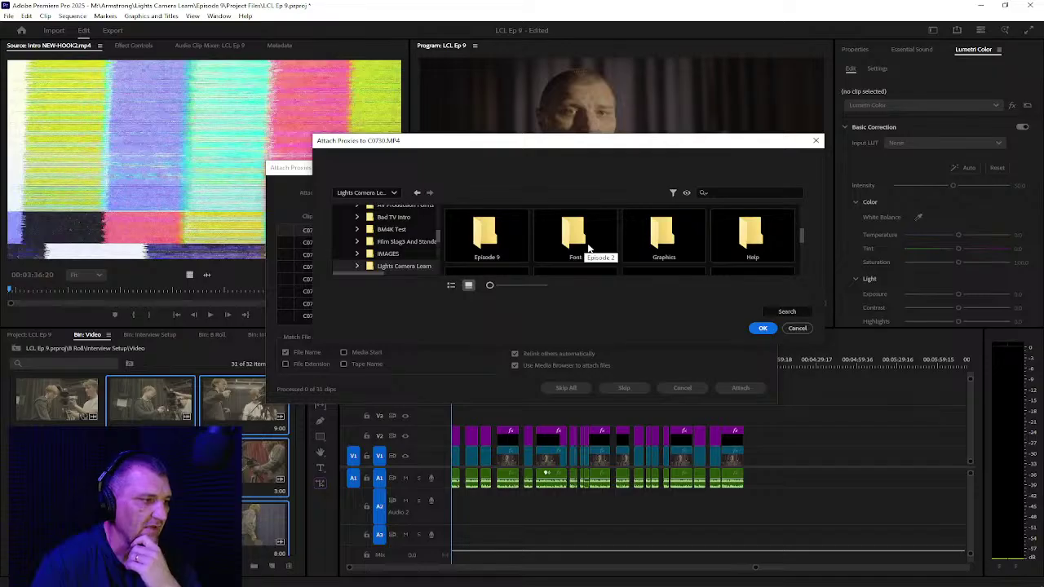
double_click(499, 252)
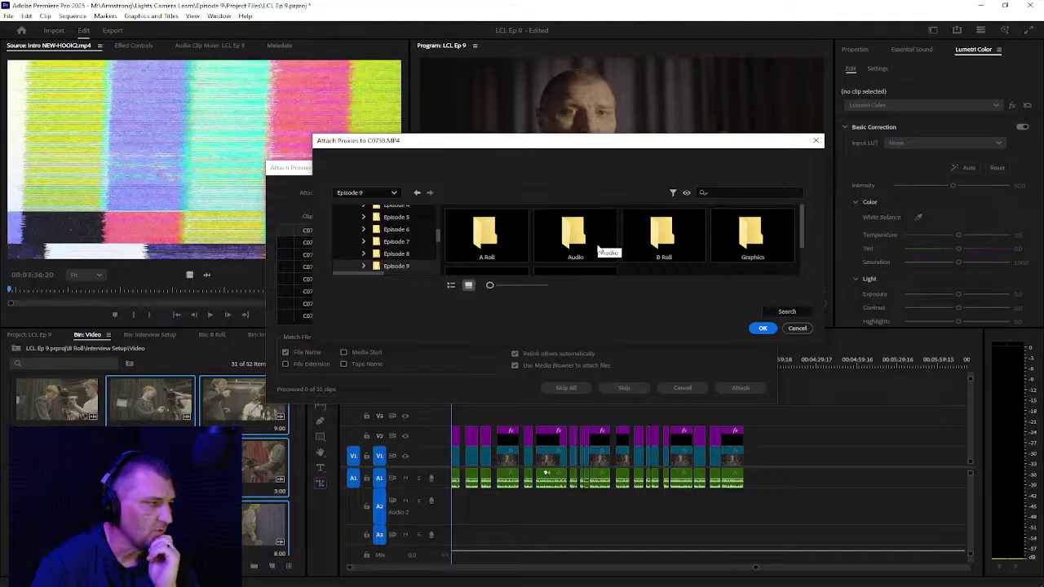
double_click(672, 238)
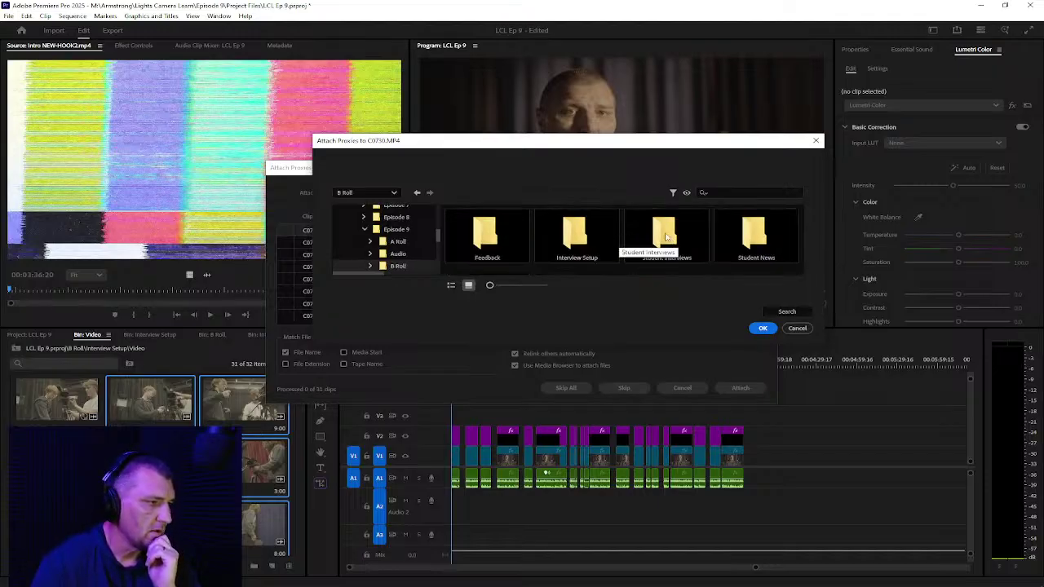
double_click(570, 238)
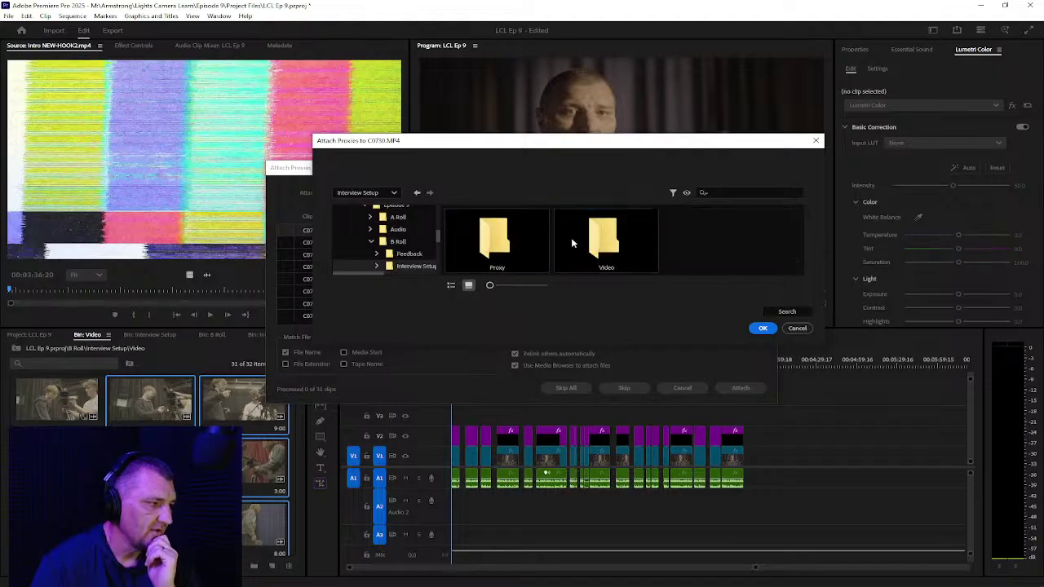
double_click(506, 242)
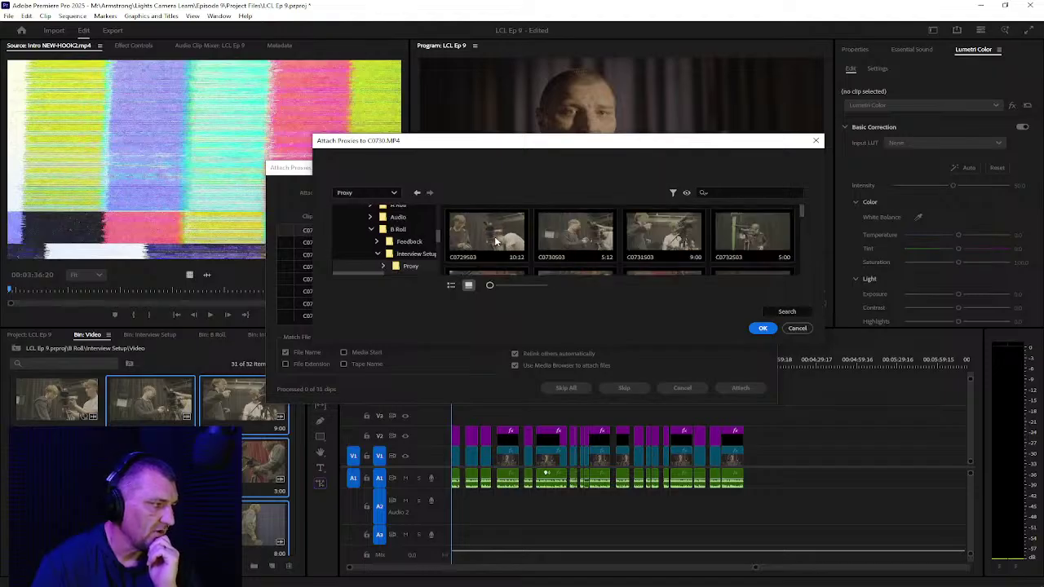
click(573, 235)
click(763, 328)
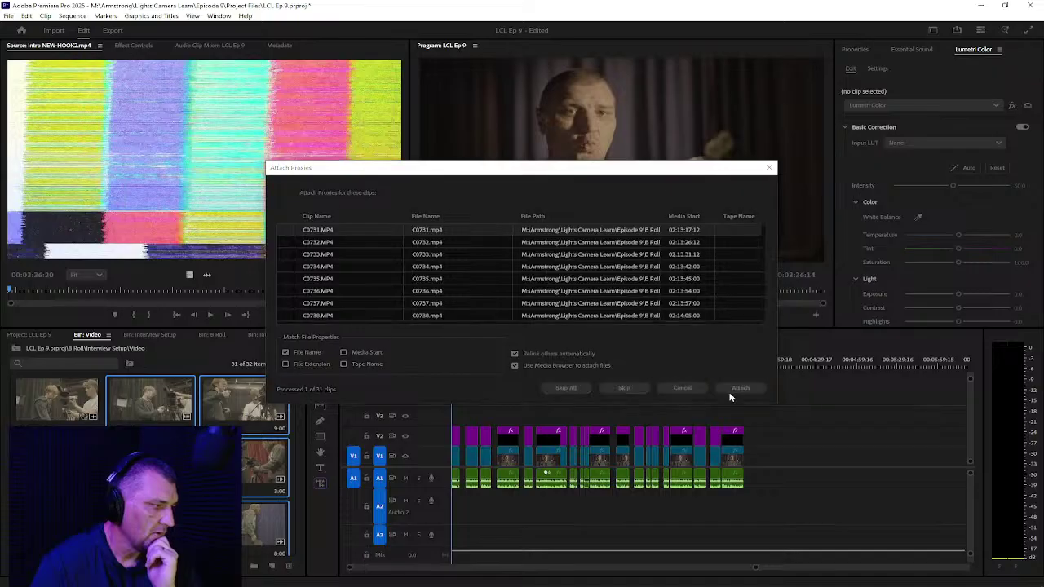
click(734, 390)
click(797, 329)
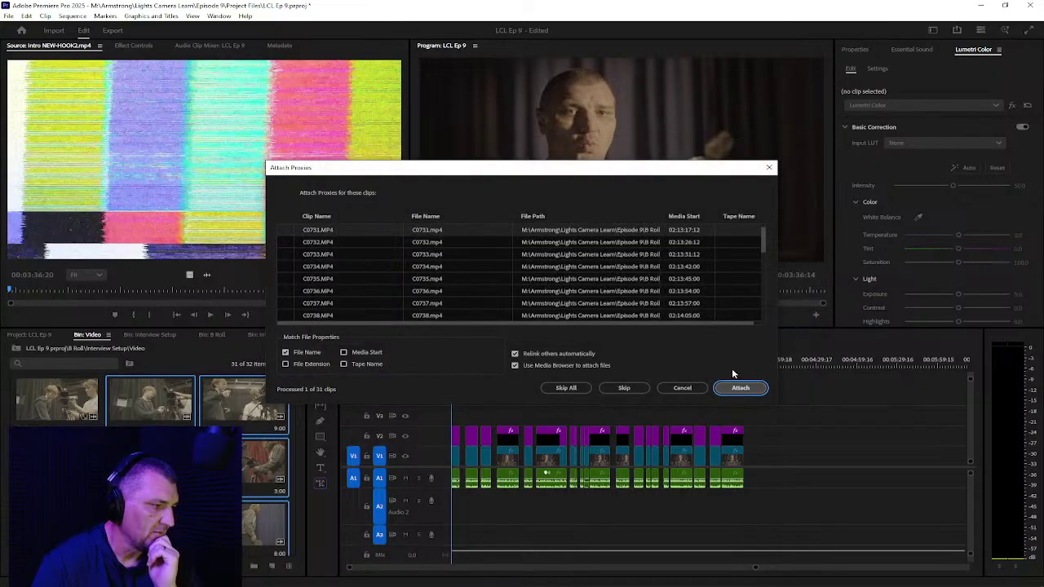
click(771, 168)
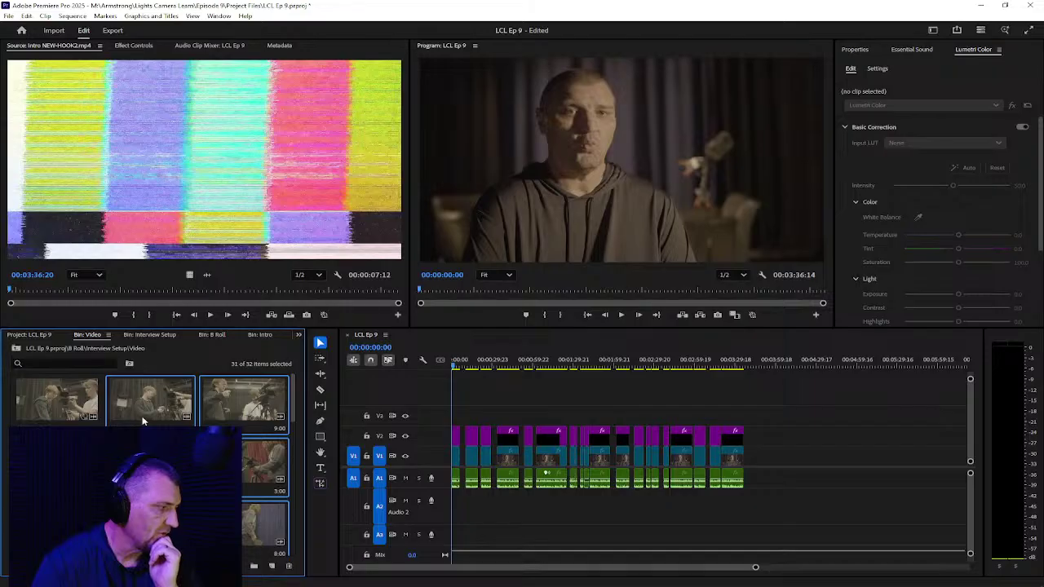
Step: Review the first Cold Open row of the Episode 9 Shot List, return to Premiere Pro, and preview the first two Interview Setup clips
click(71, 405)
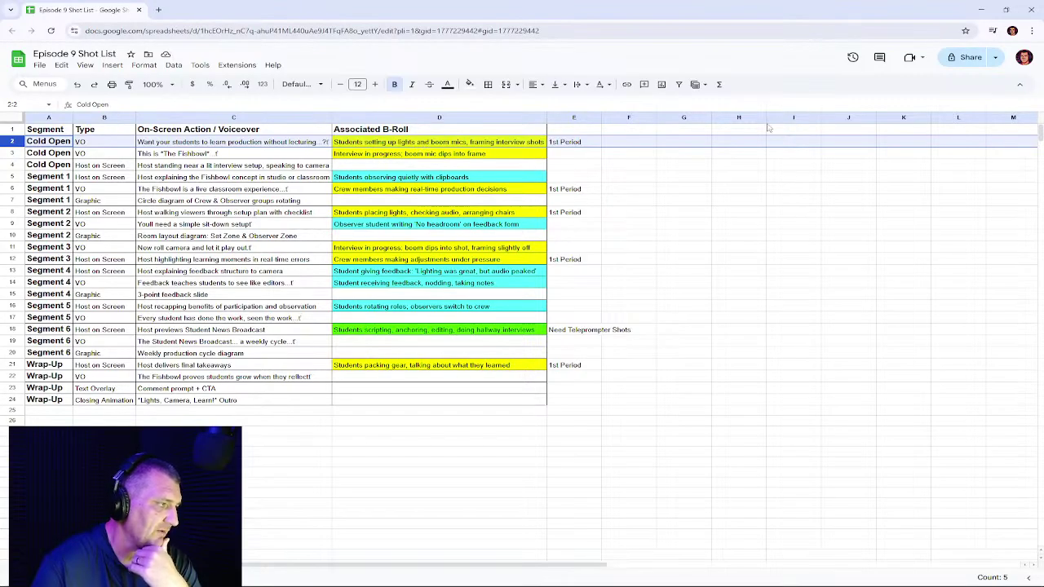
click(981, 7)
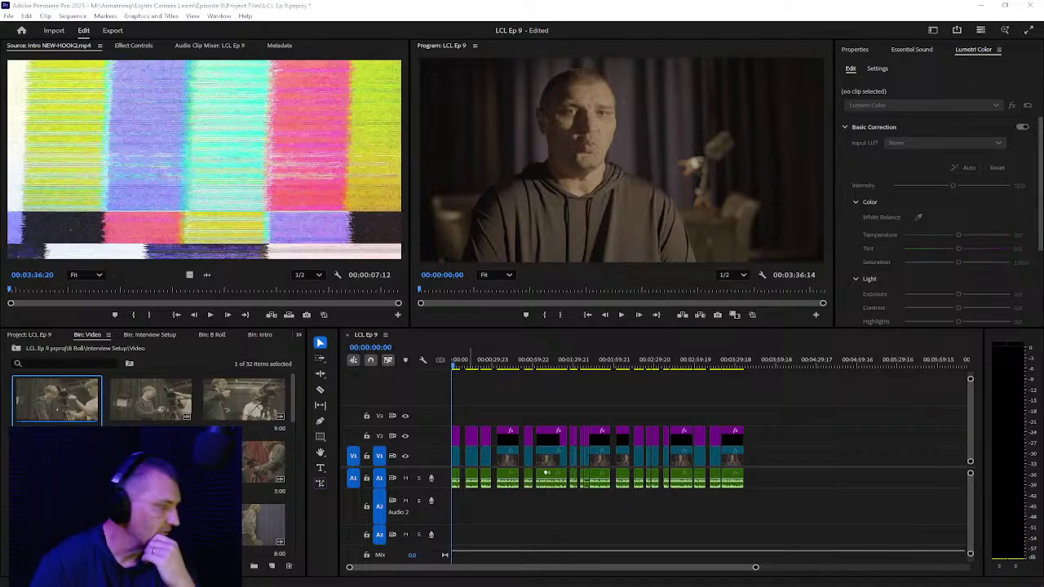
double_click(70, 406)
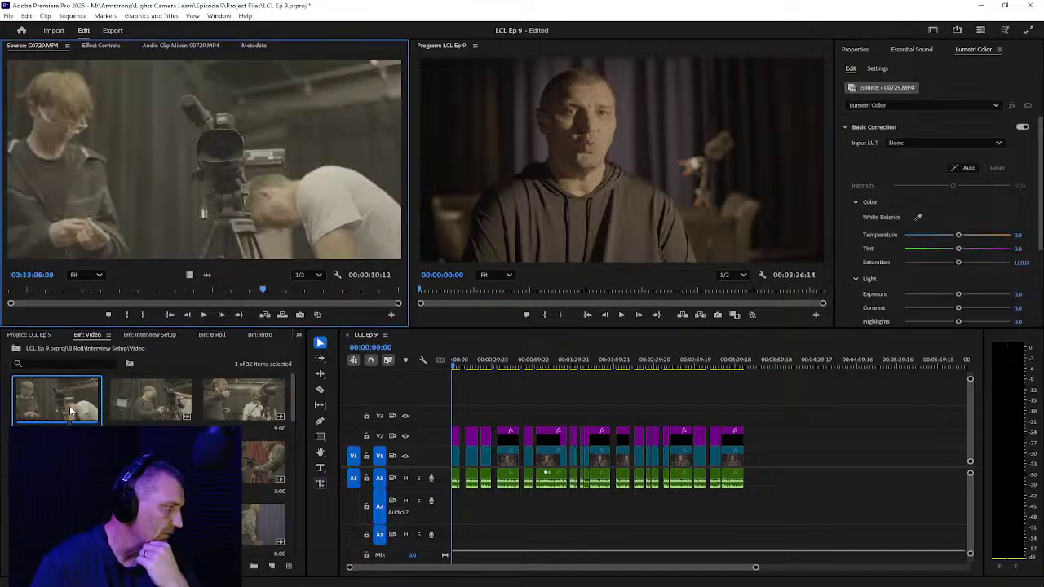
mouse_move(70, 292)
mouse_down()
mouse_move(372, 302)
mouse_move(26, 292)
mouse_move(232, 304)
mouse_move(297, 305)
mouse_move(127, 292)
mouse_move(376, 298)
mouse_move(73, 294)
mouse_up()
double_click(155, 403)
Step: Mark an out point in C0731.MP4 at 02:13:19:00 and place only its video on track V3 at the start of the LCL Ep 9 sequence
double_click(245, 398)
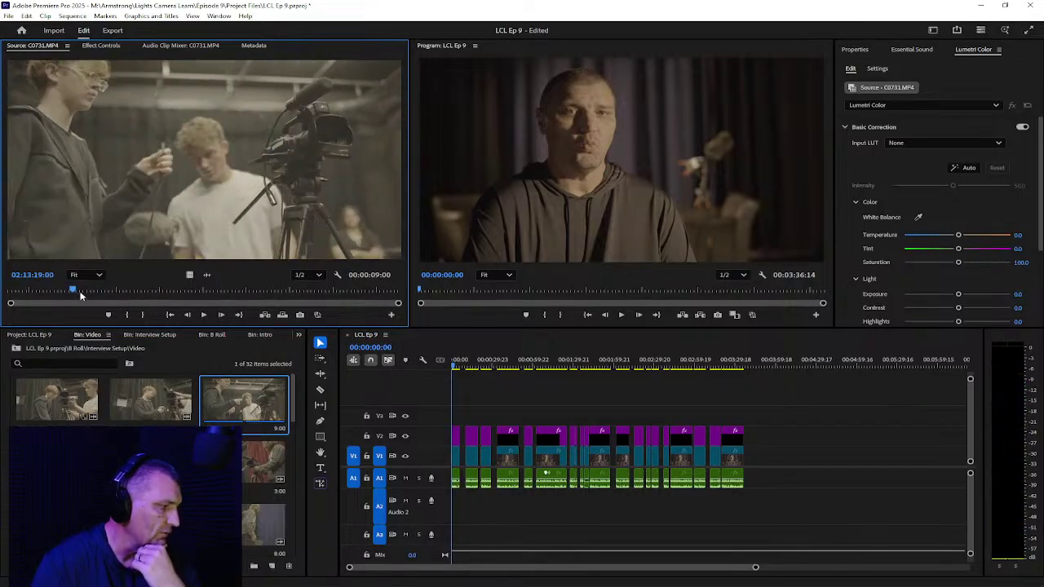
drag(756, 568, 554, 567)
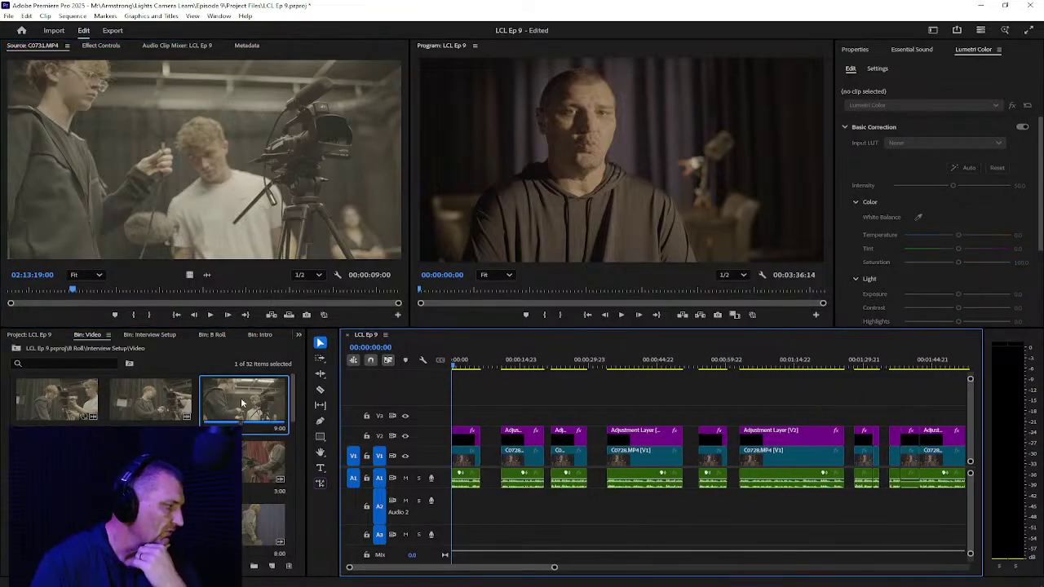
click(149, 314)
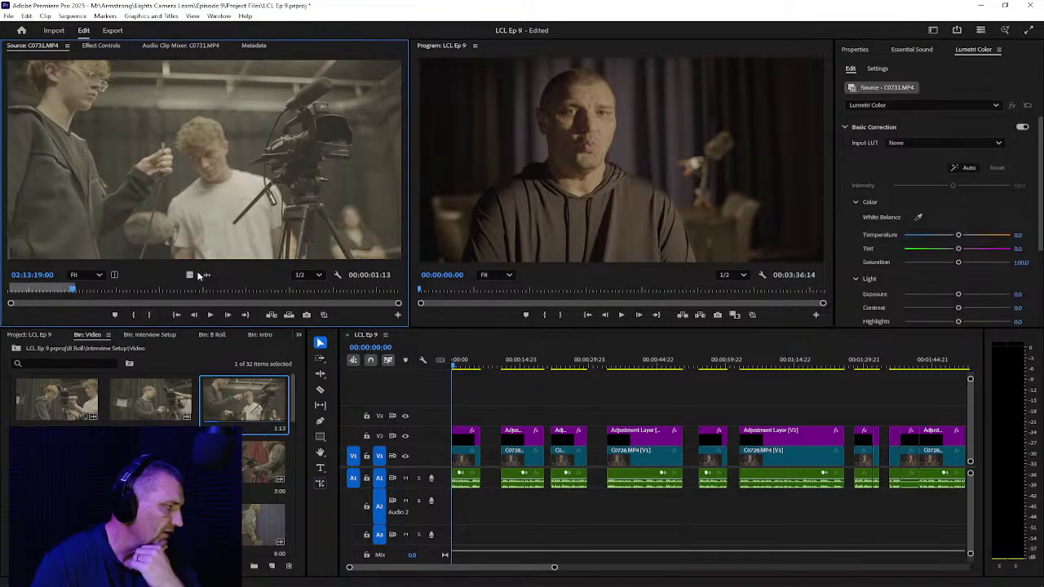
drag(188, 275, 450, 421)
Step: Play the sequence opening, extend the end of the C0731.MP4 clip on V3 to about 5 seconds, and replay it
click(620, 316)
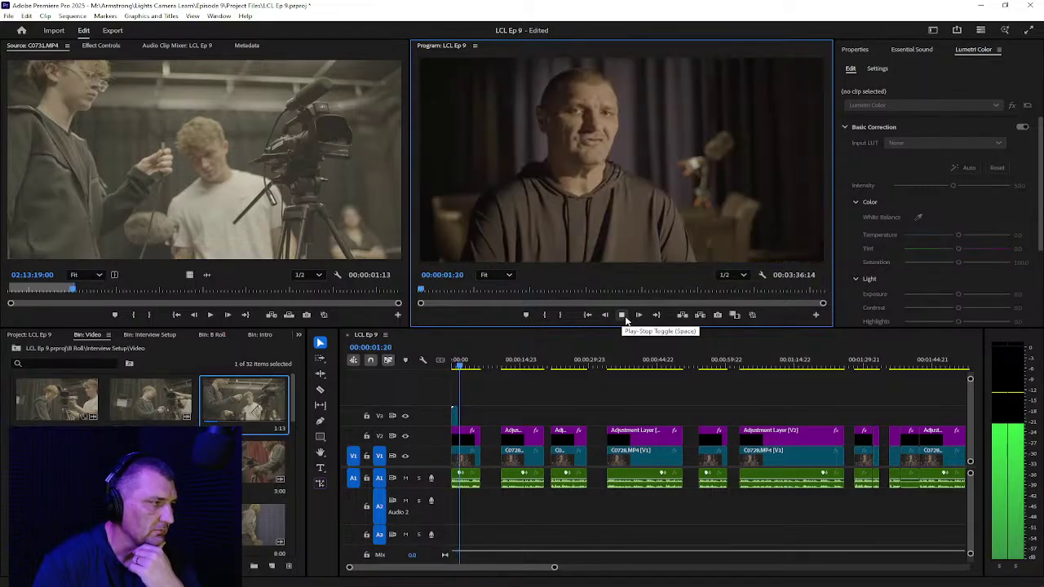
click(623, 316)
drag(455, 418, 625, 313)
click(625, 314)
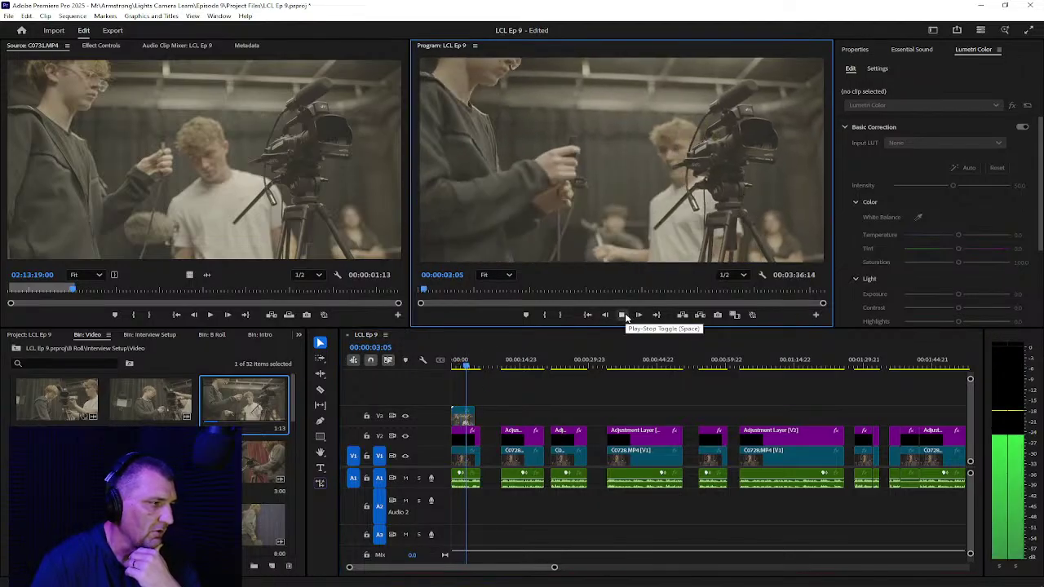
Step: Trim the end of the C0731.MP4 clip on V3 back to about 1.5 seconds and replay the sequence opening
click(625, 315)
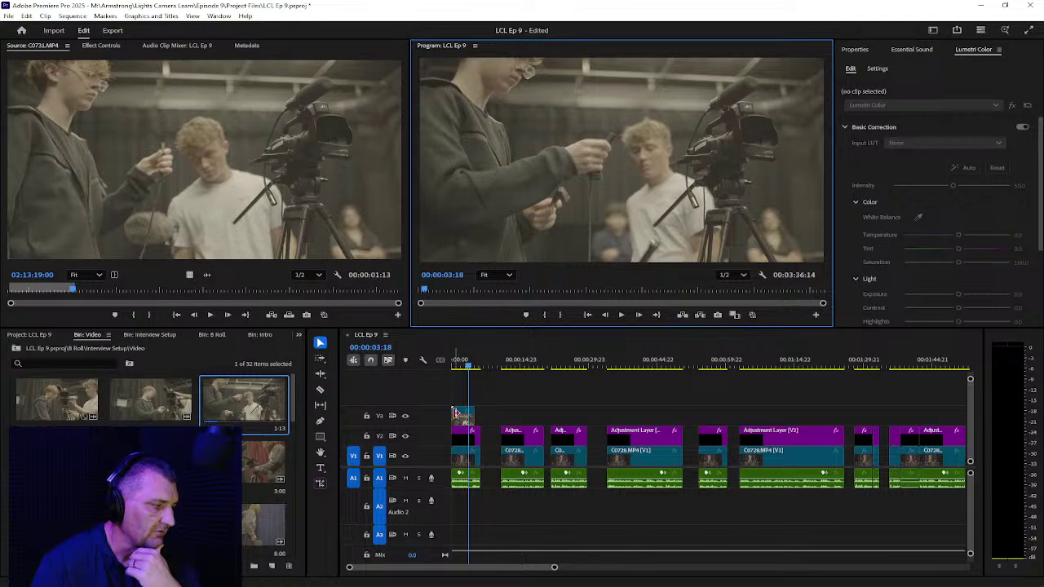
drag(471, 416, 454, 418)
key(Home)
key(space)
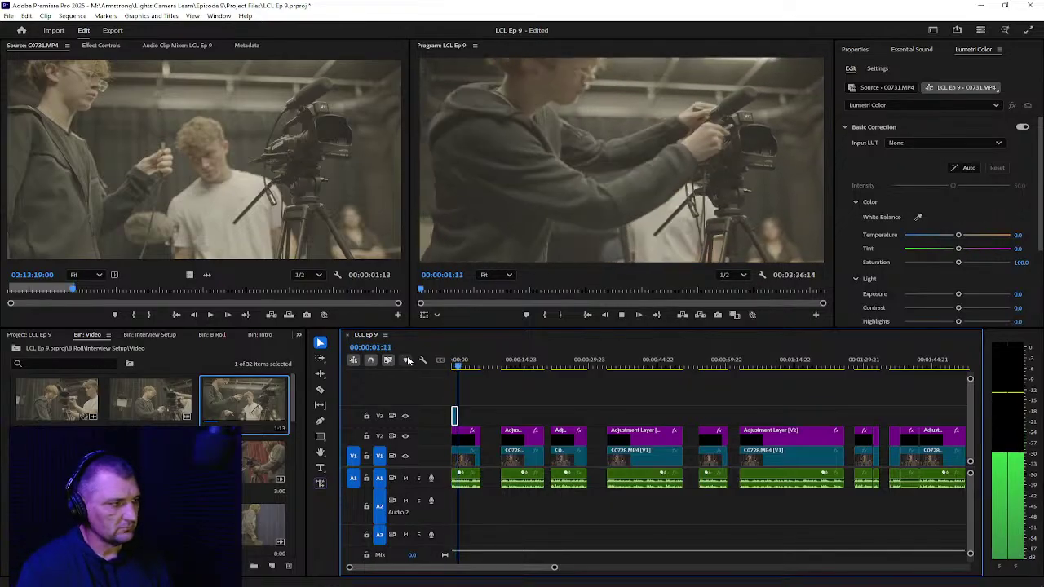
key(space)
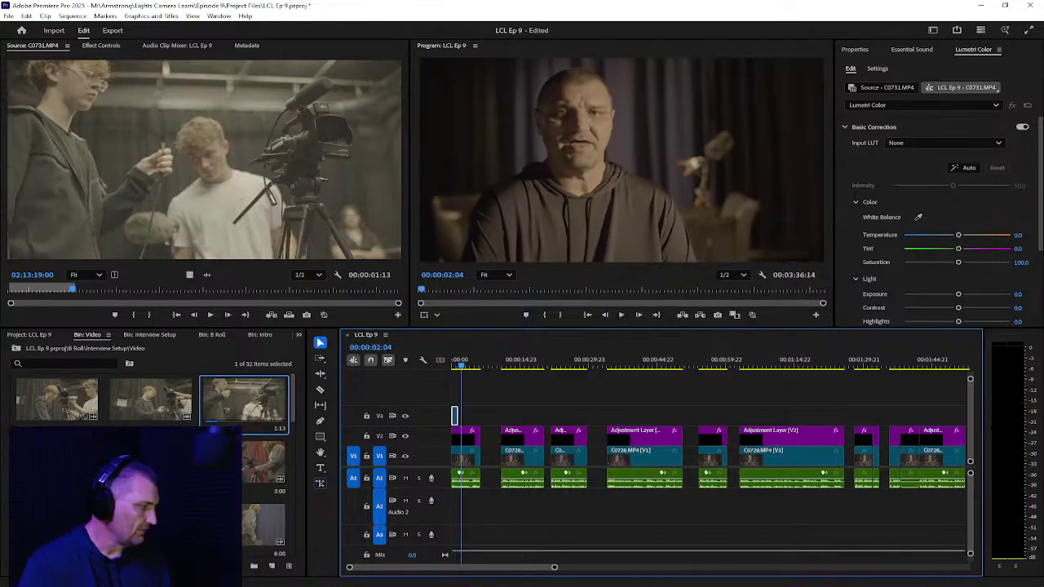
Step: Preview C0733.MP4 and C0734.MP4, and place only the video of C0735.MP4, with its out point at 02:13:46:19, on V3 after the C0731.MP4 clip
double_click(243, 400)
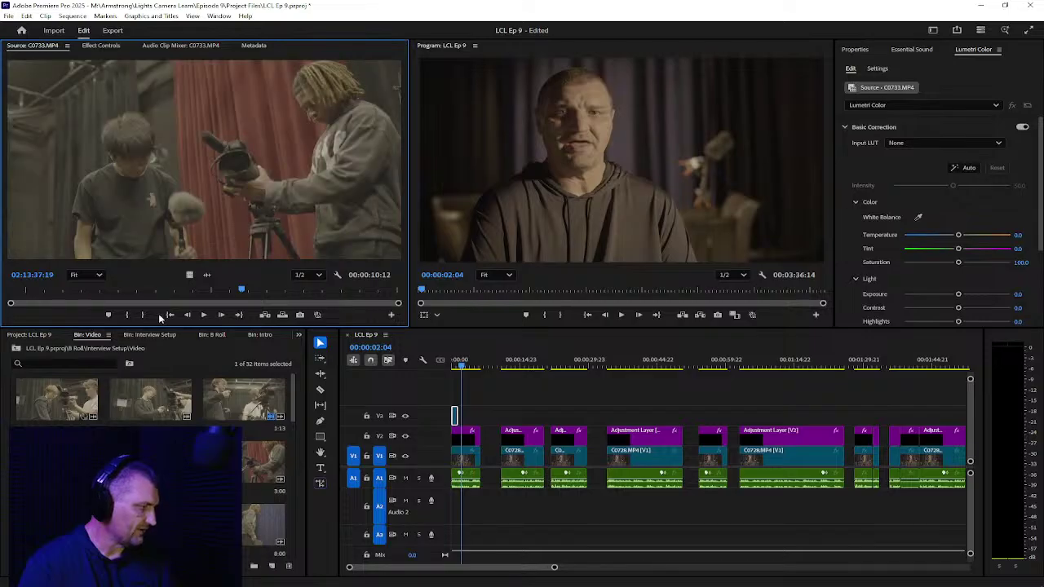
key(space)
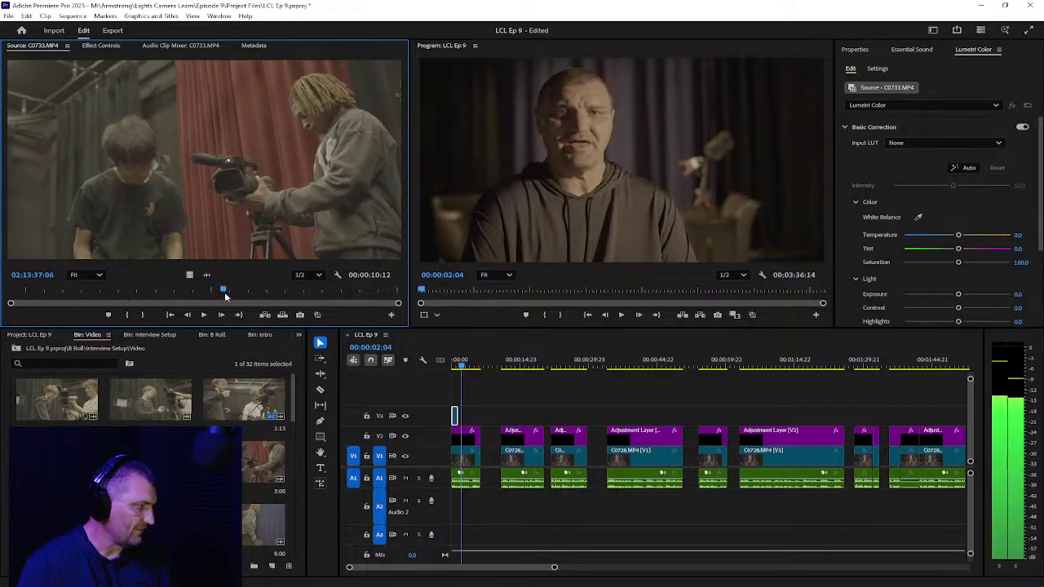
double_click(249, 461)
drag(129, 292, 213, 292)
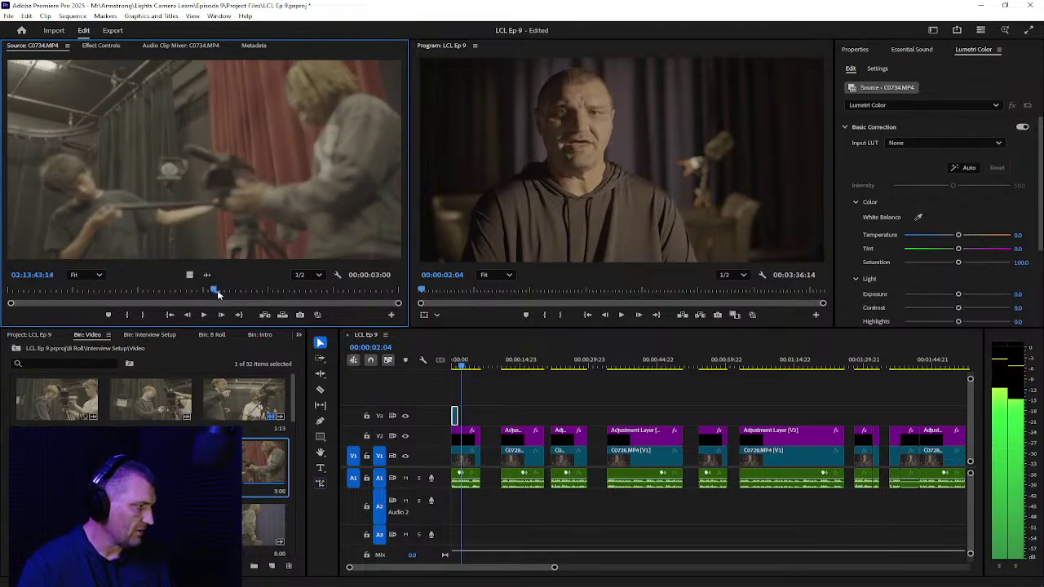
double_click(151, 461)
drag(114, 291, 84, 292)
key(o)
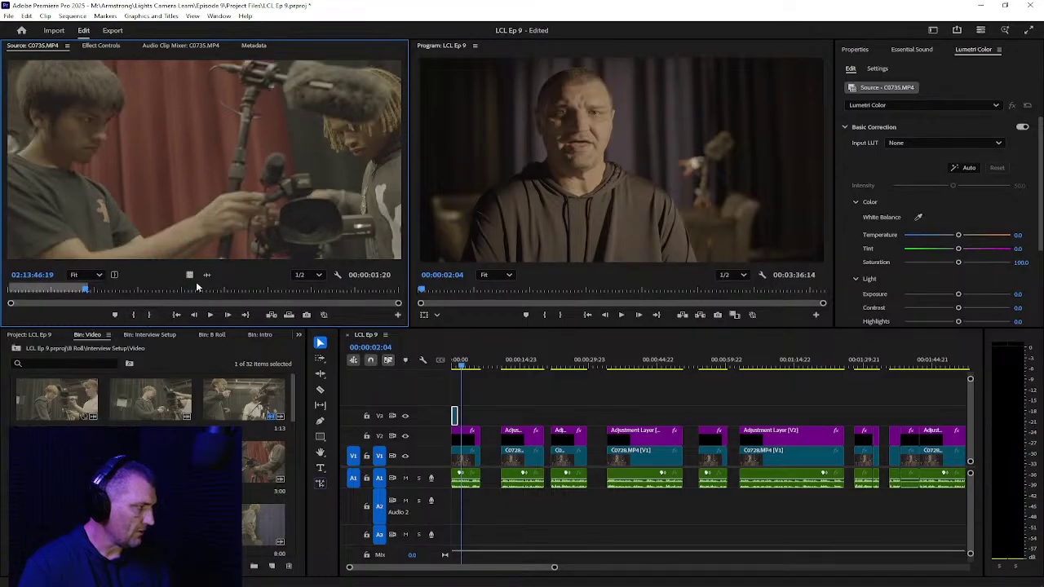
drag(412, 367, 465, 416)
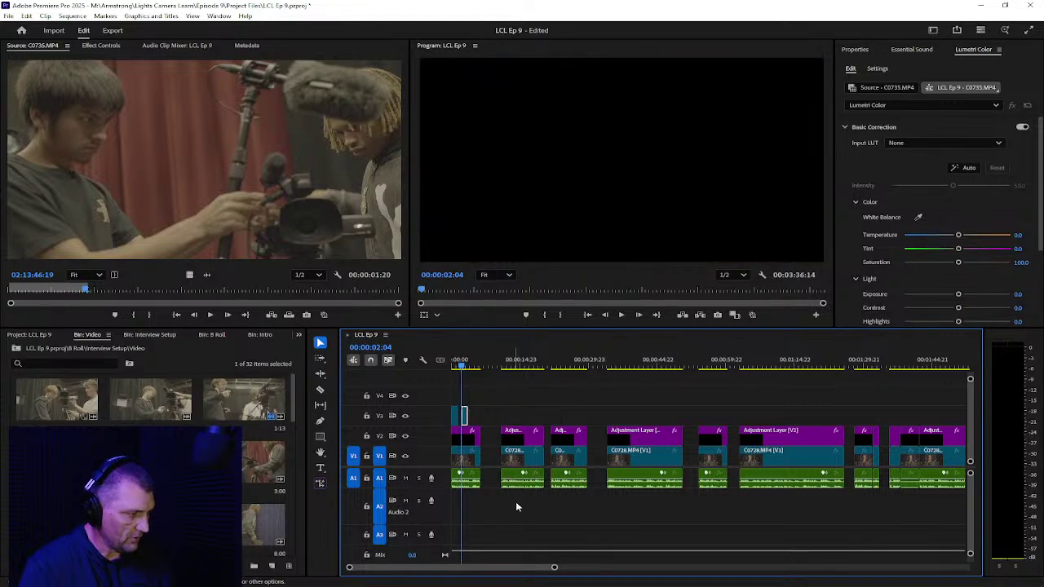
Step: Close the gap between the C0731.MP4 and C0735.MP4 clips on V3 and play the sequence from its start
drag(555, 568, 432, 569)
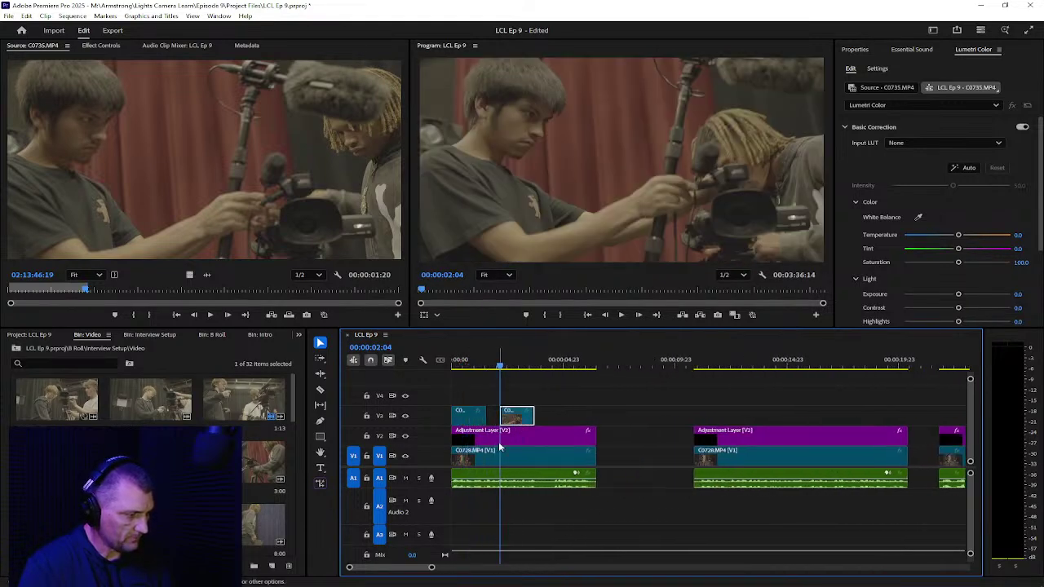
drag(519, 418, 508, 416)
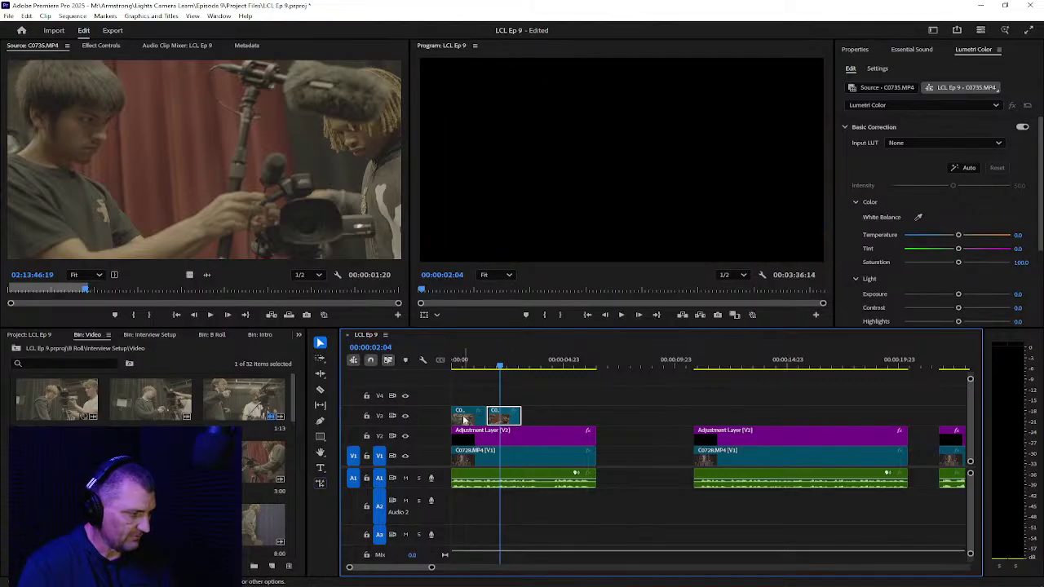
key(Home)
key(space)
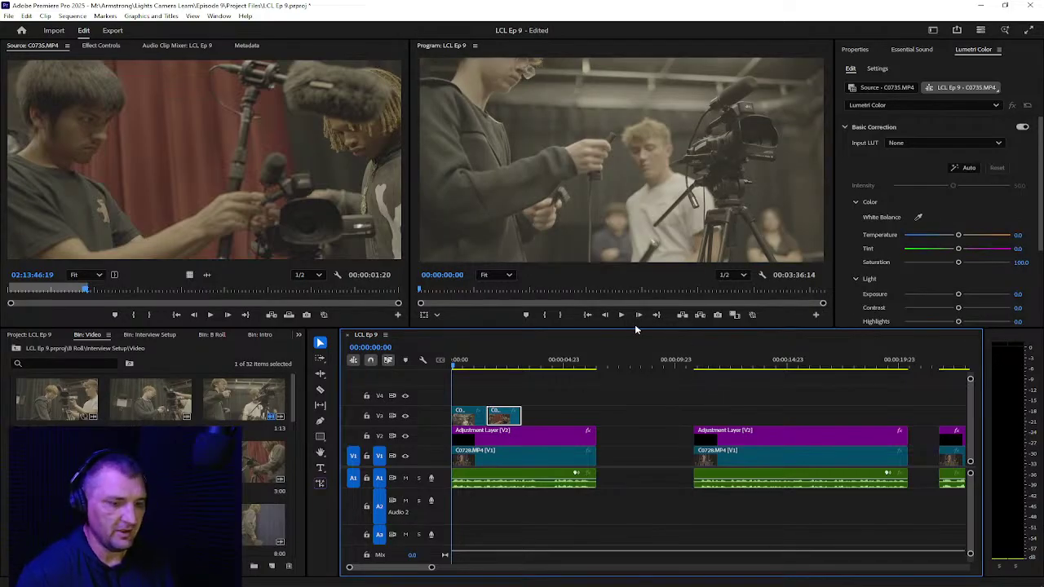
click(620, 314)
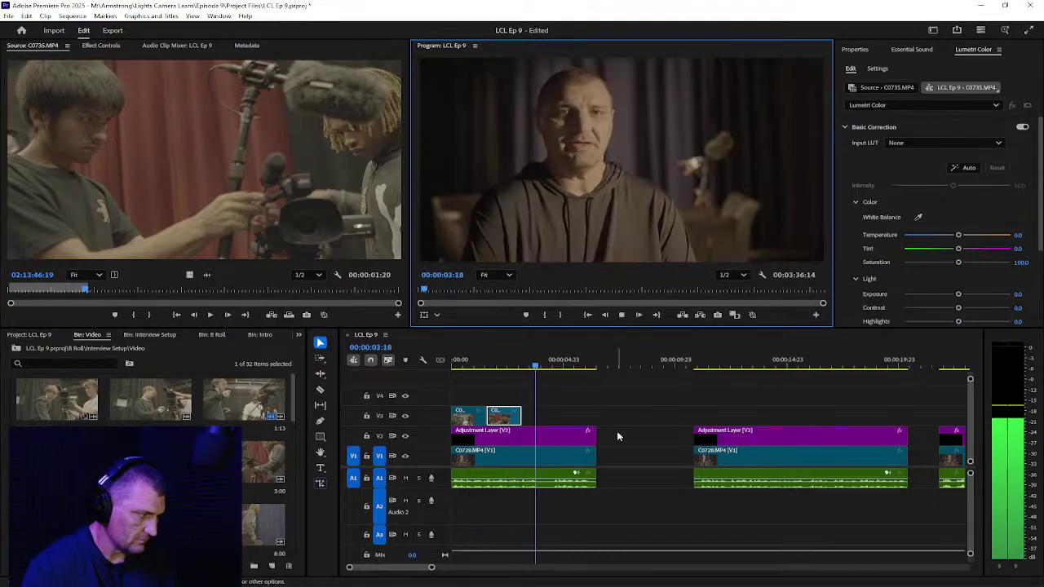
key(space)
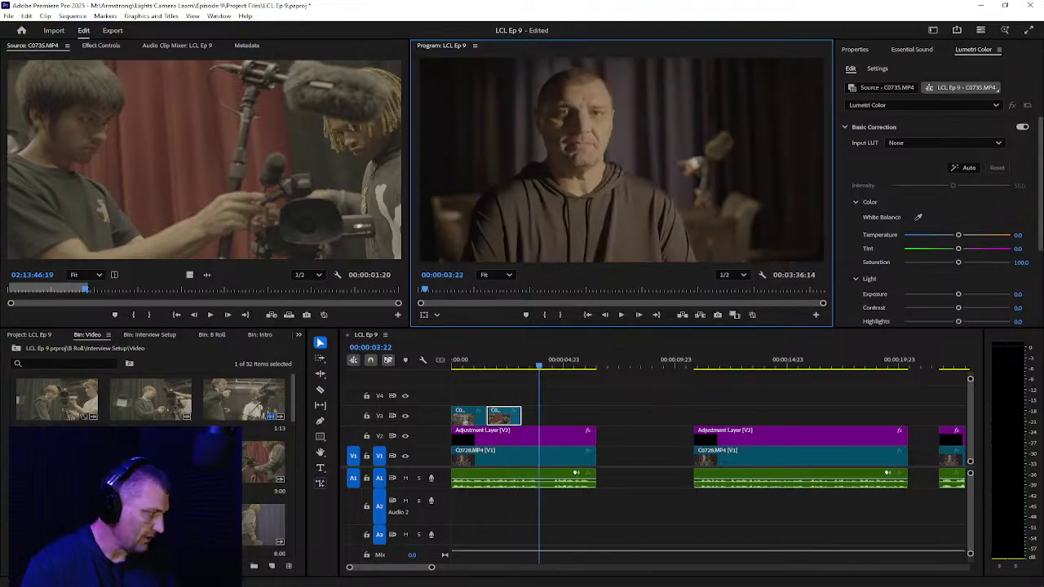
Step: Look through more Interview Setup clips and mark an in point in C0741.MP4 at 02:14:27:22
scroll(151, 441, down, 1)
scroll(151, 440, down, 1)
click(57, 400)
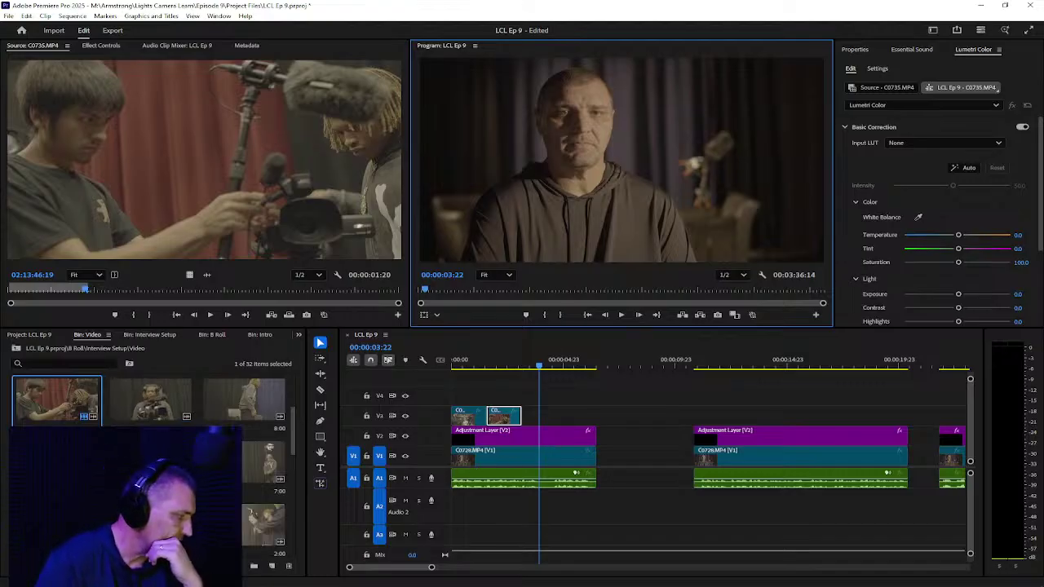
double_click(249, 465)
click(104, 291)
drag(105, 291, 280, 309)
double_click(59, 524)
drag(217, 294, 285, 291)
click(127, 317)
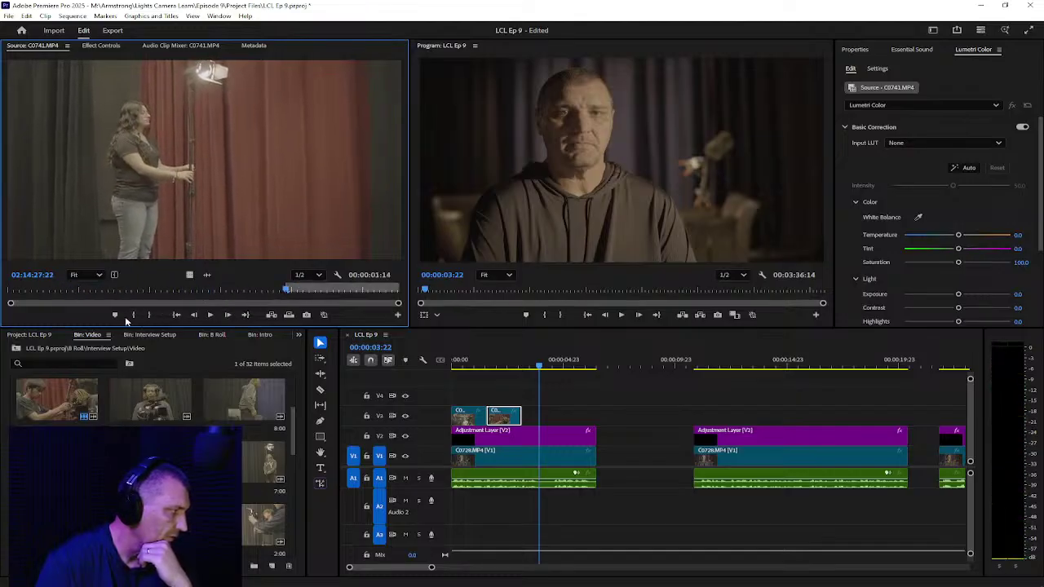
Step: End C0741.MP4 at 02:14:28:21 with a slightly earlier in point, and place only its video on V3 directly after C0735.MP4
drag(296, 294, 357, 293)
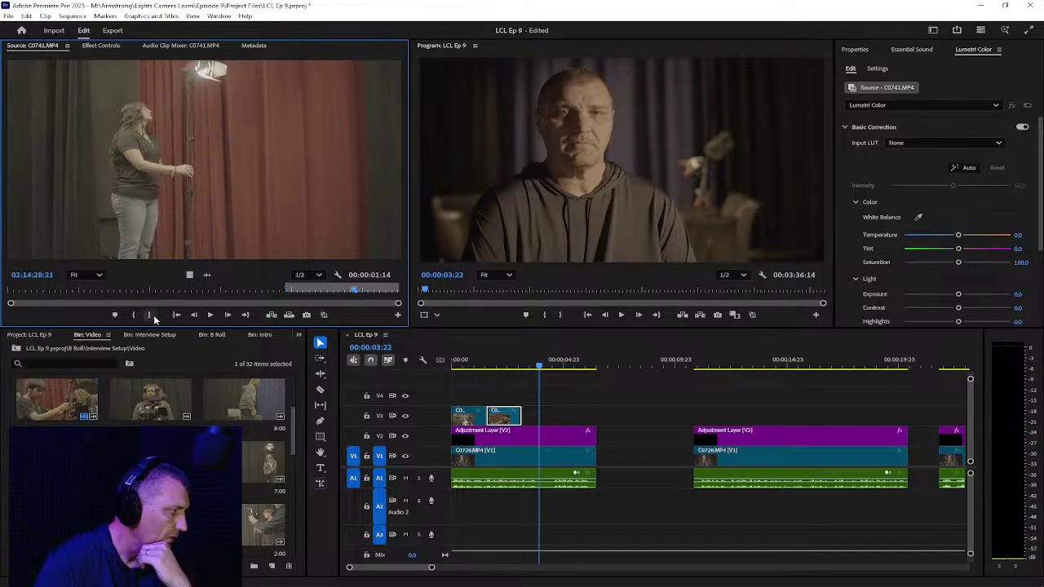
drag(285, 289, 544, 422)
drag(522, 363, 513, 363)
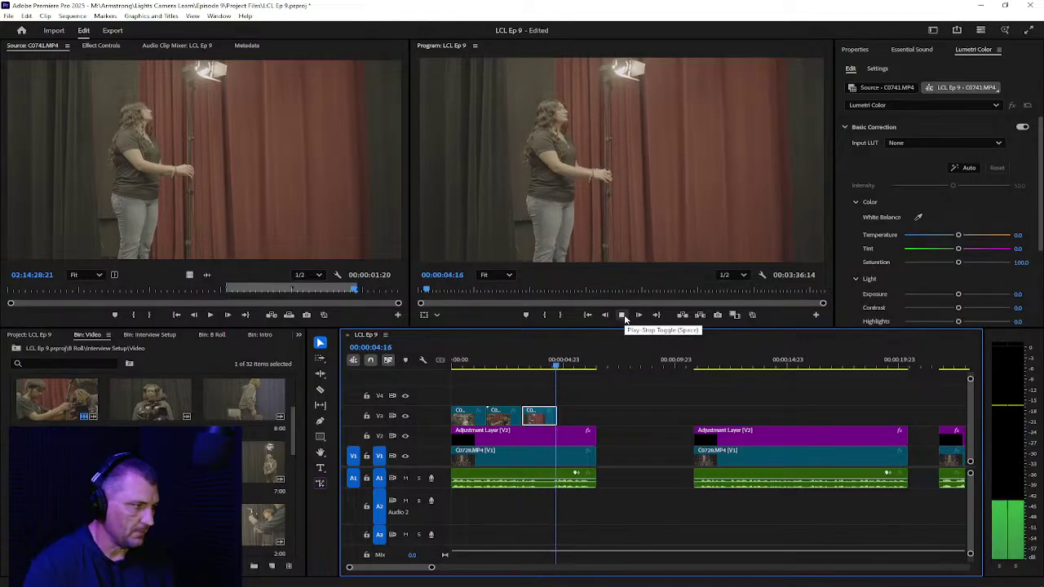
click(622, 315)
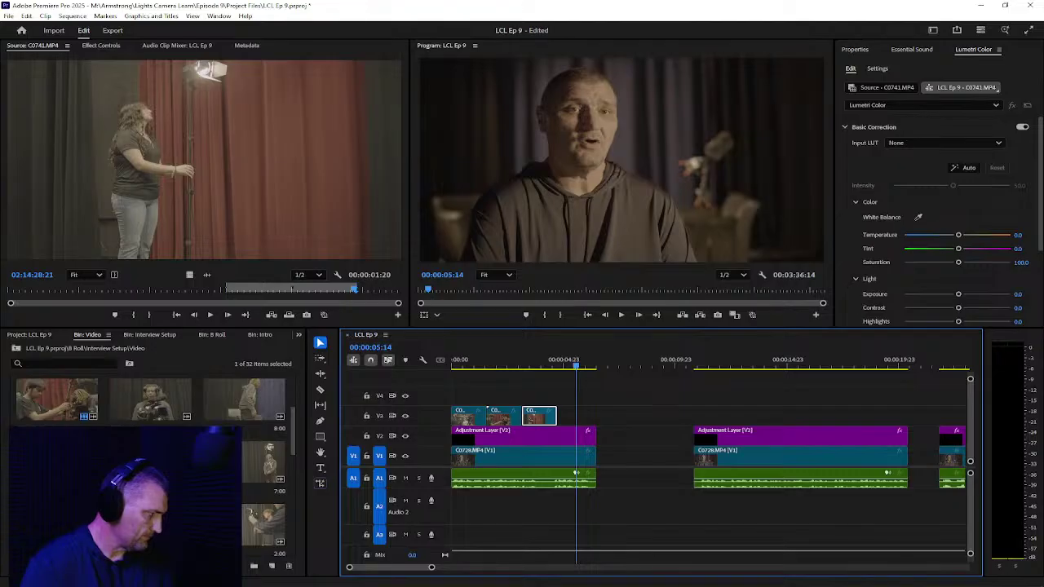
Step: Browse the remaining Interview Setup clips and preview C0745.MP4 and C0753.MP4 for the next cutaway
scroll(150, 457, down, 2)
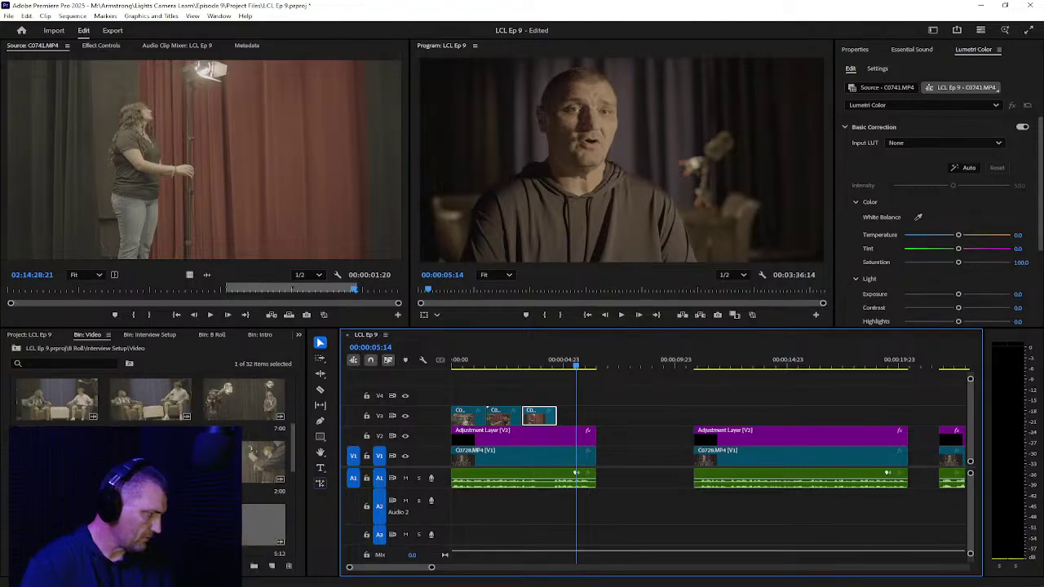
scroll(151, 424, down, 2)
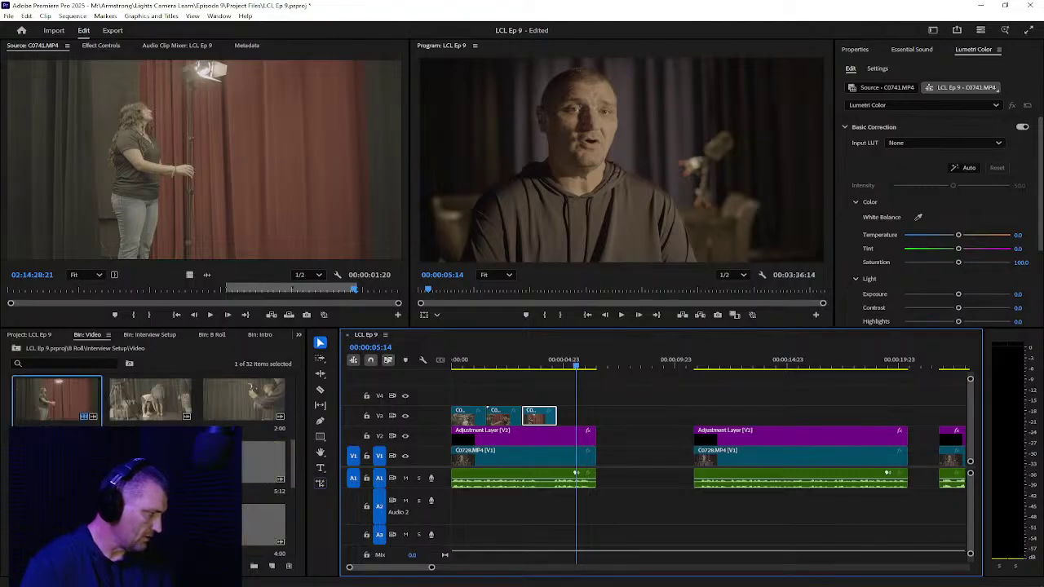
double_click(57, 462)
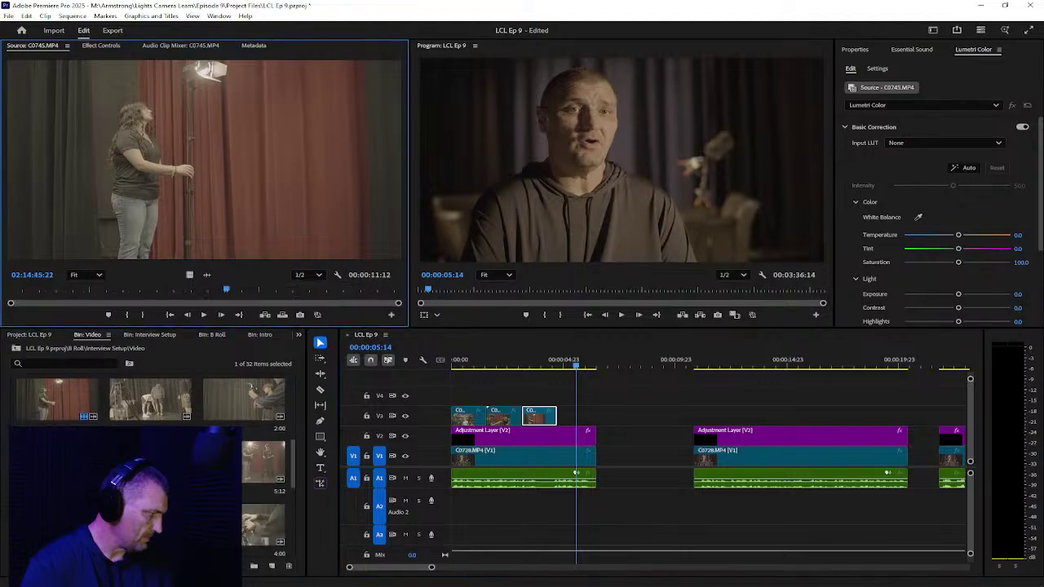
mouse_move(157, 292)
mouse_down()
mouse_move(307, 292)
mouse_move(4, 300)
mouse_move(143, 294)
mouse_up()
scroll(147, 489, down, 3)
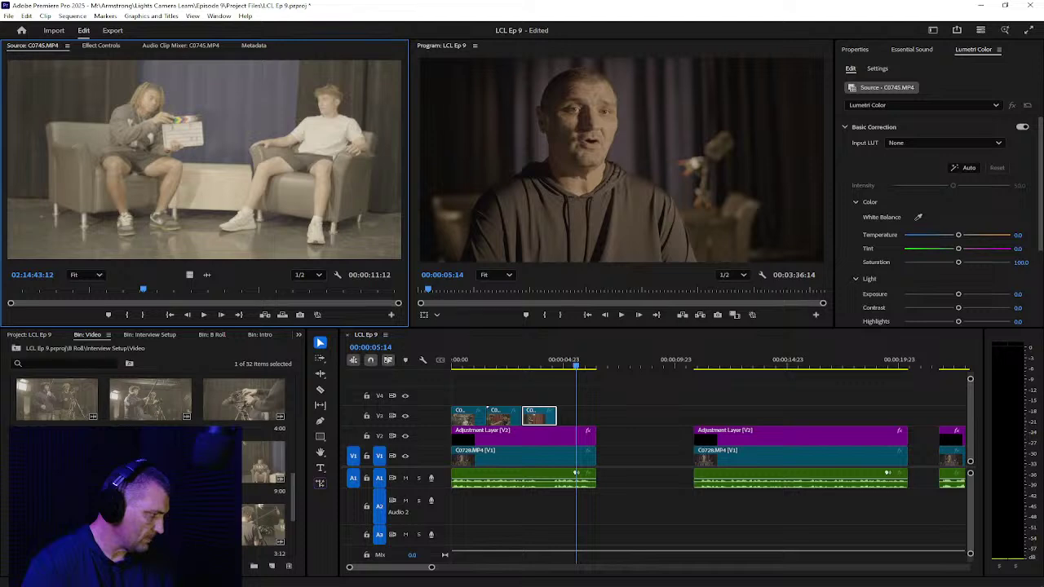
scroll(151, 456, down, 1)
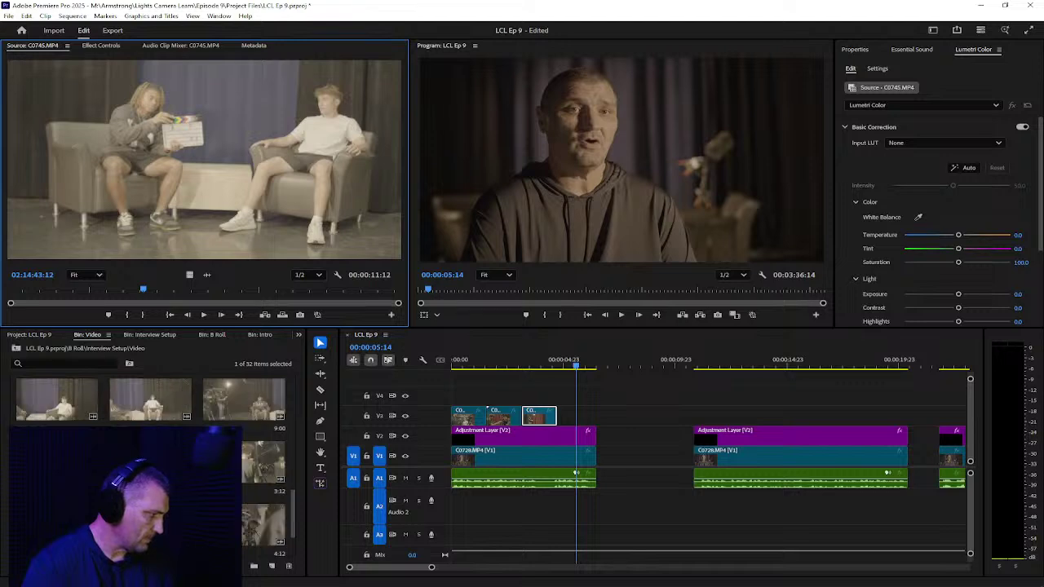
drag(212, 290, 36, 298)
mouse_move(155, 301)
mouse_down()
mouse_move(370, 292)
mouse_move(105, 298)
mouse_up()
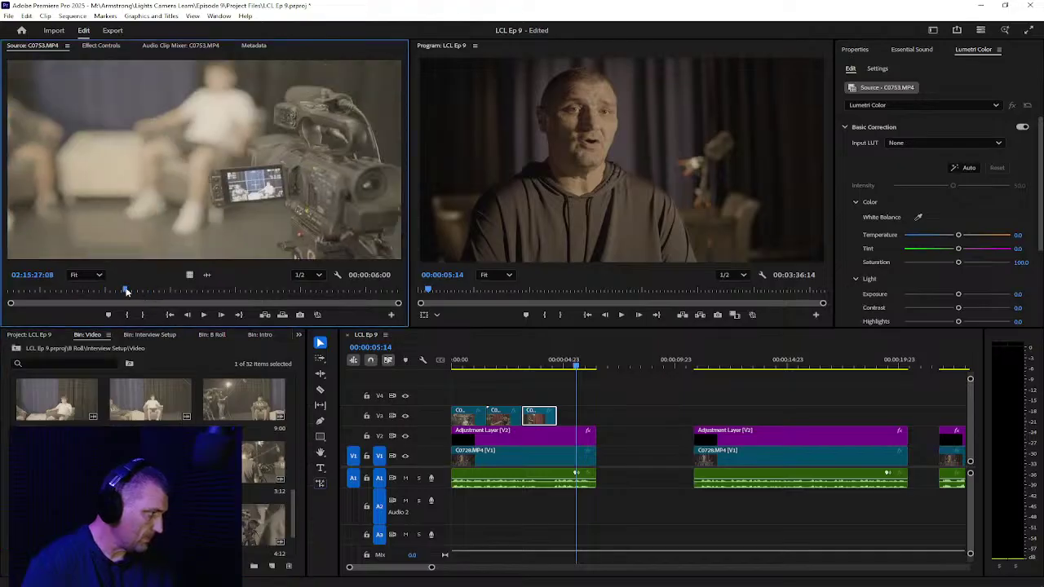
Step: Mark C0753.MP4 from 02:15:29:23 to 02:15:31:09 and place only its video on V3 directly after C0741.MP4
mouse_move(127, 292)
mouse_down()
mouse_move(49, 294)
mouse_move(375, 290)
mouse_up()
click(127, 315)
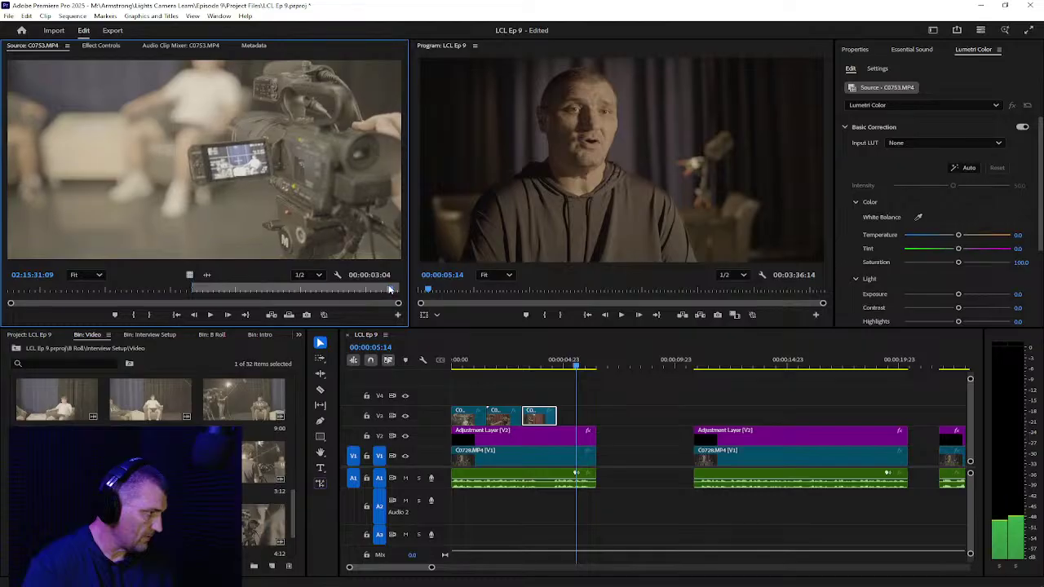
click(150, 315)
click(195, 284)
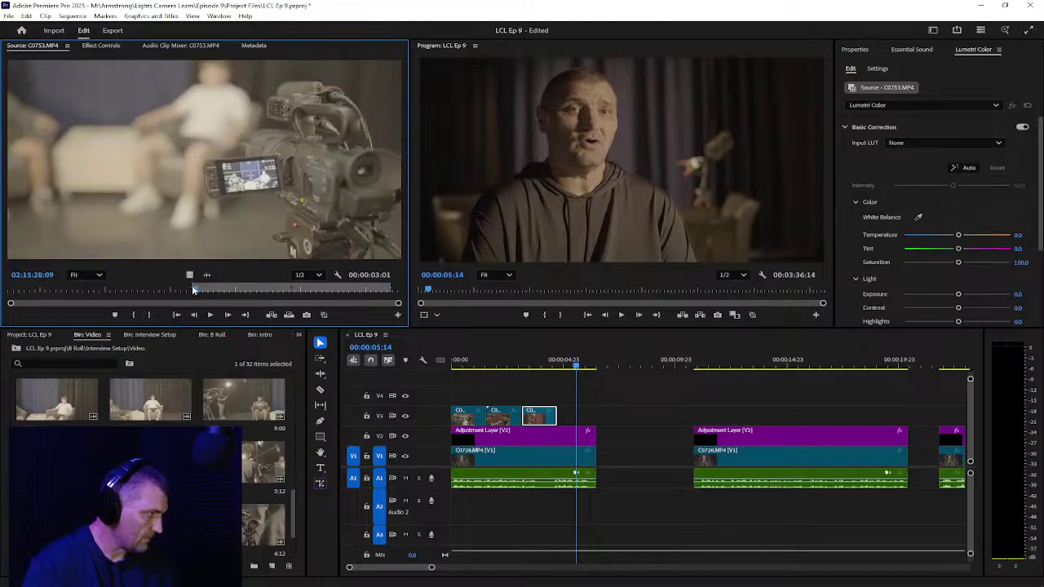
drag(190, 290, 294, 291)
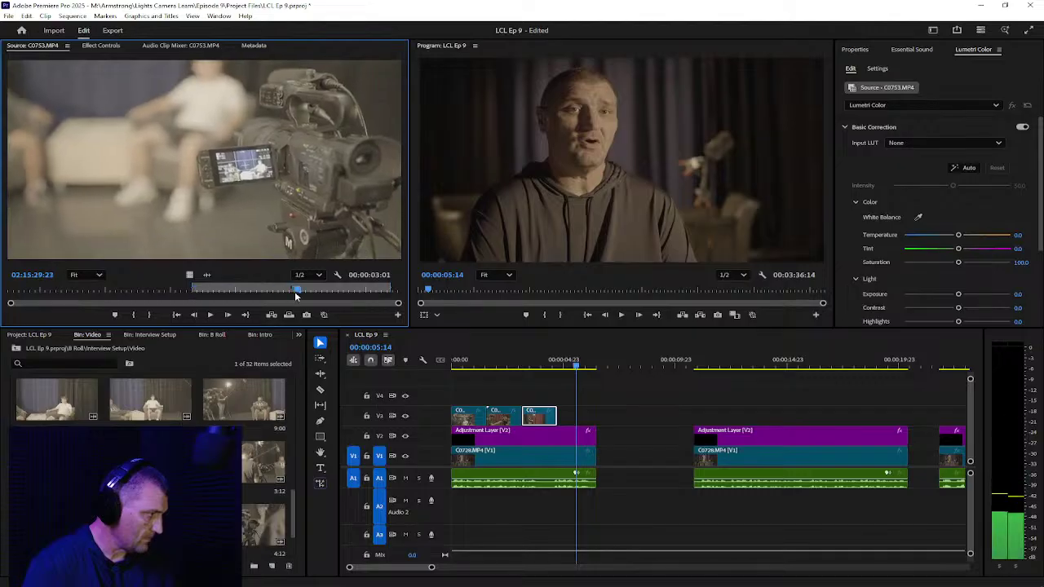
click(133, 315)
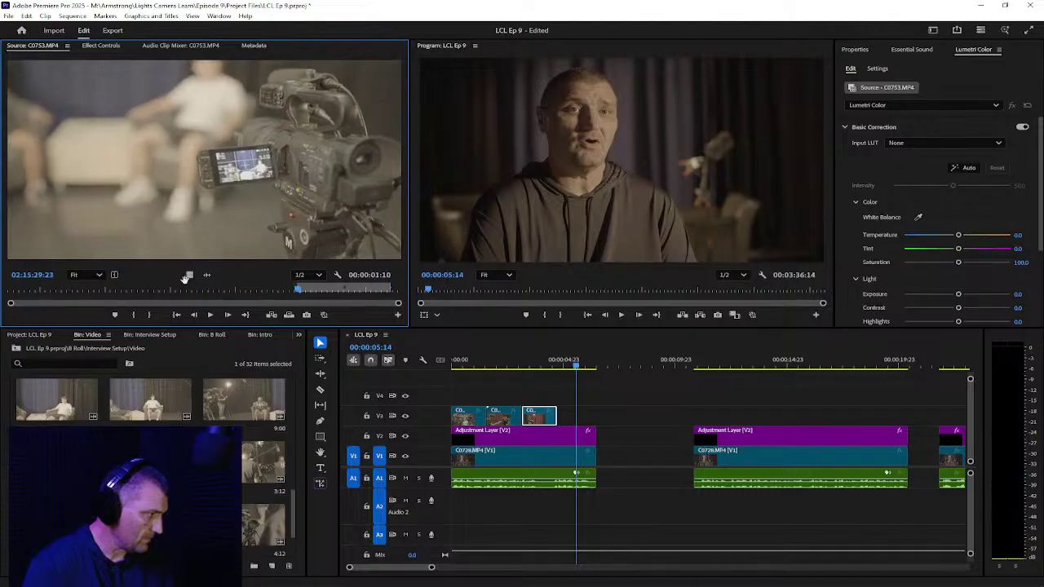
drag(524, 354, 565, 412)
Step: Play the sequence opening with its four cutaways, and play the second interview segment to its end
key(Home)
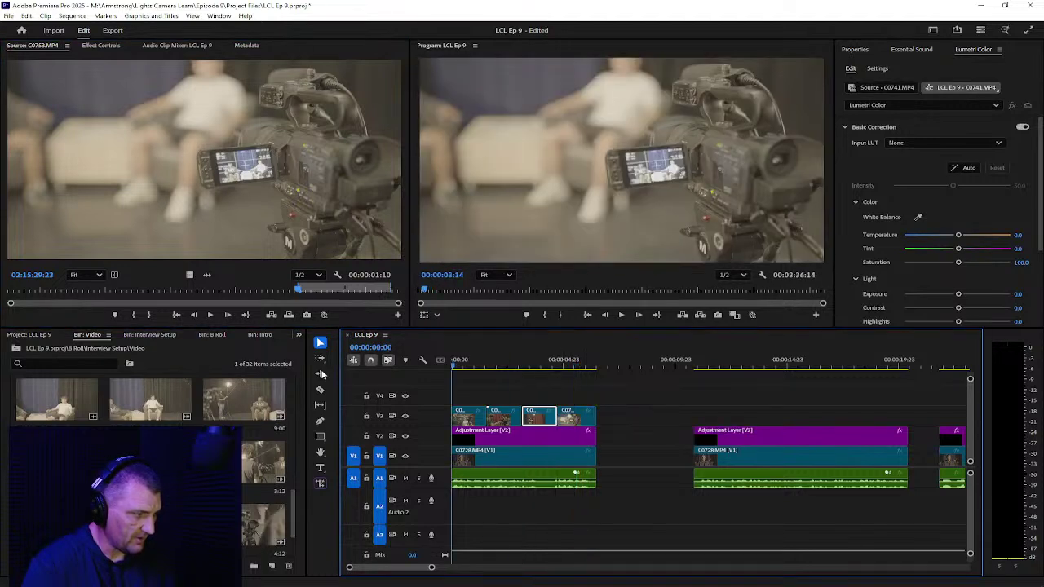
key(space)
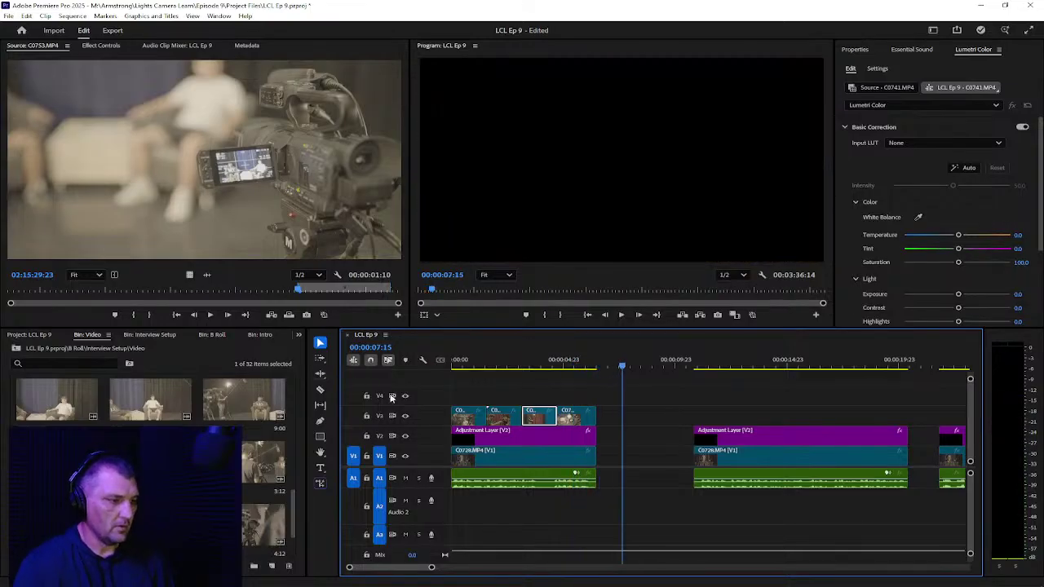
click(703, 368)
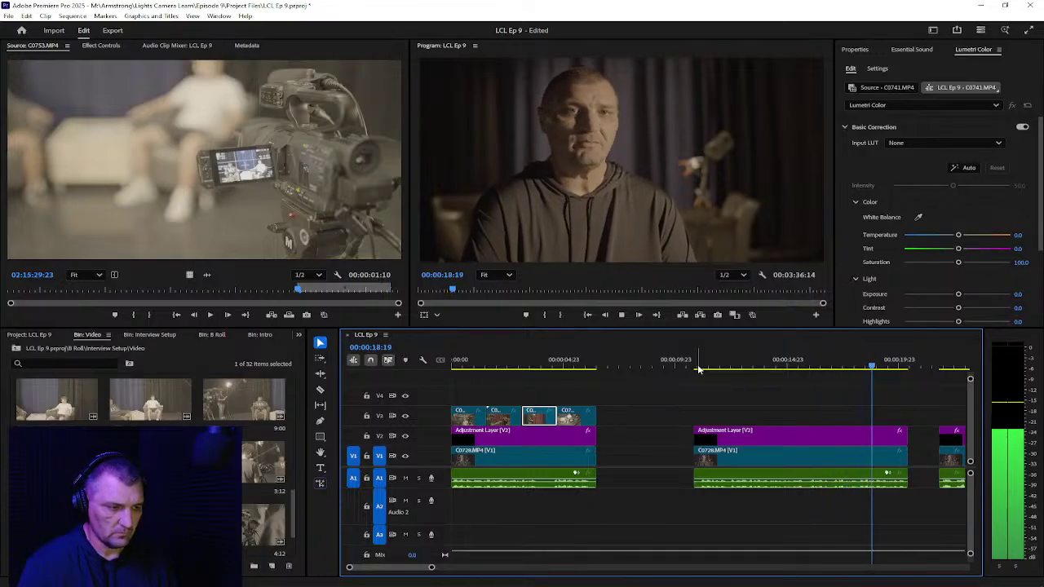
key(space)
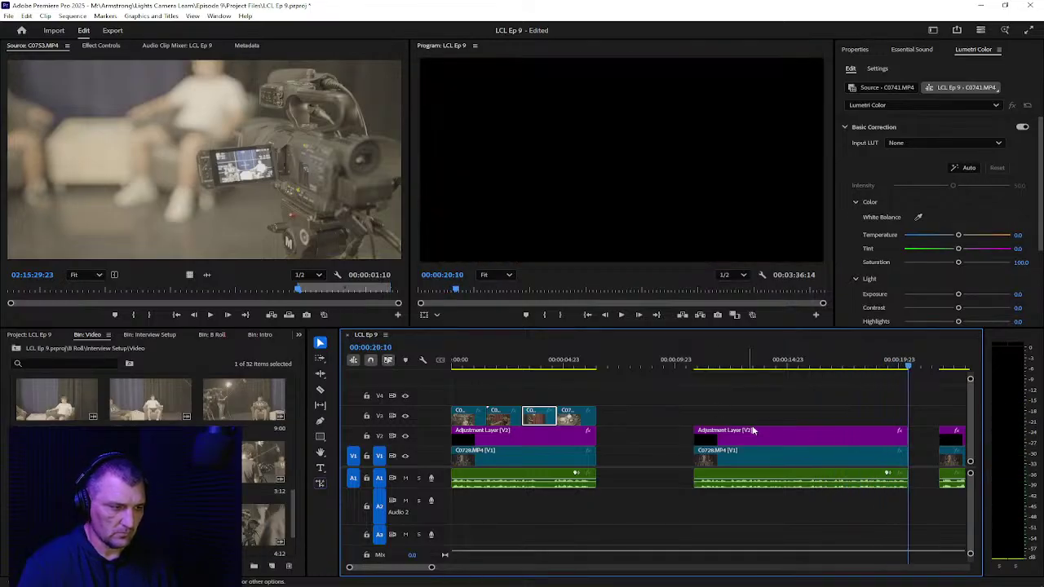
Step: Move the second interview segment and its adjustment layer against the first to close the gap, and play on into the third segment
click(810, 456)
drag(816, 440, 719, 441)
click(561, 364)
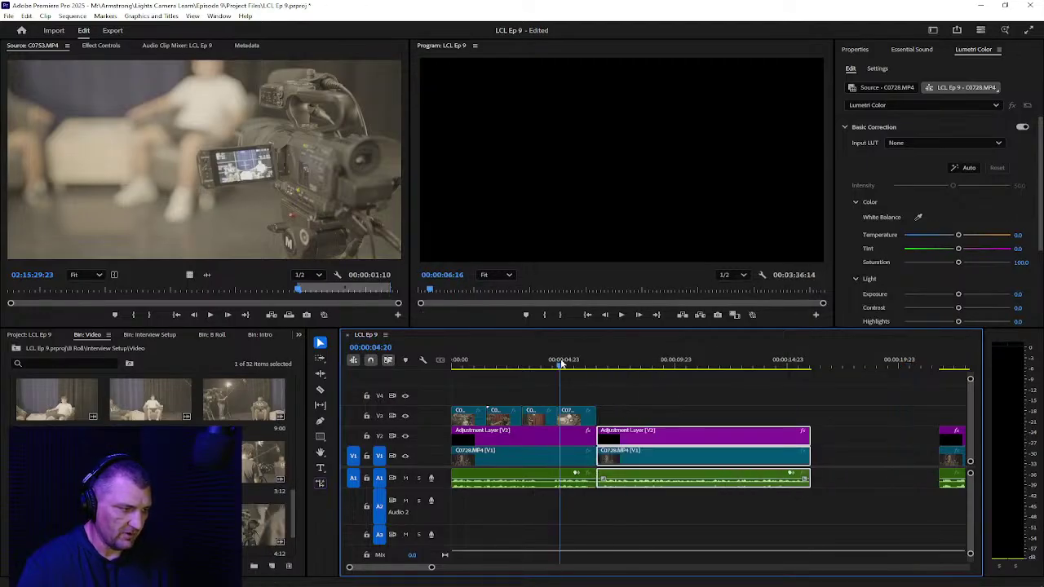
key(space)
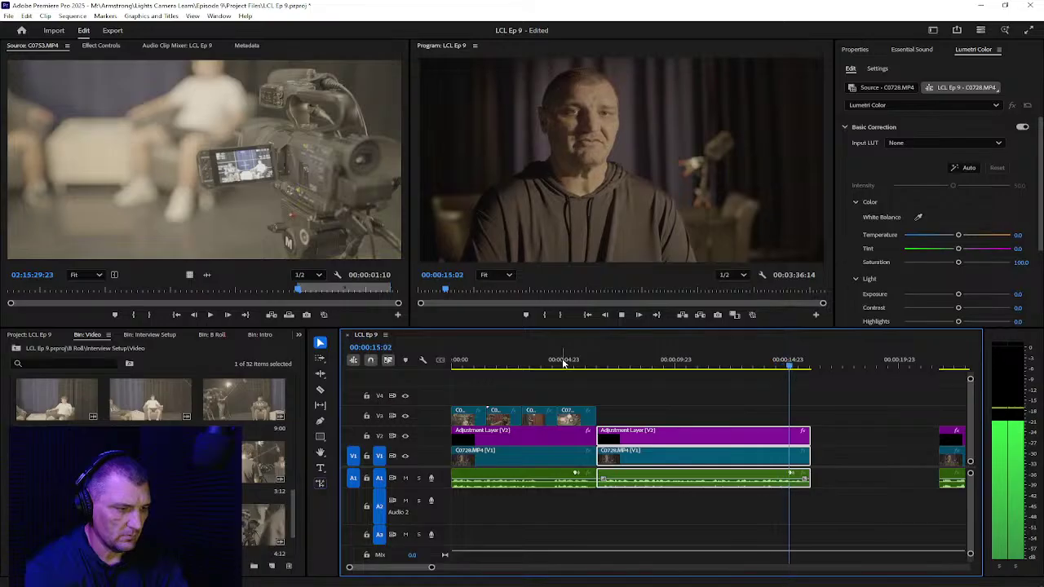
key(space)
click(940, 366)
key(space)
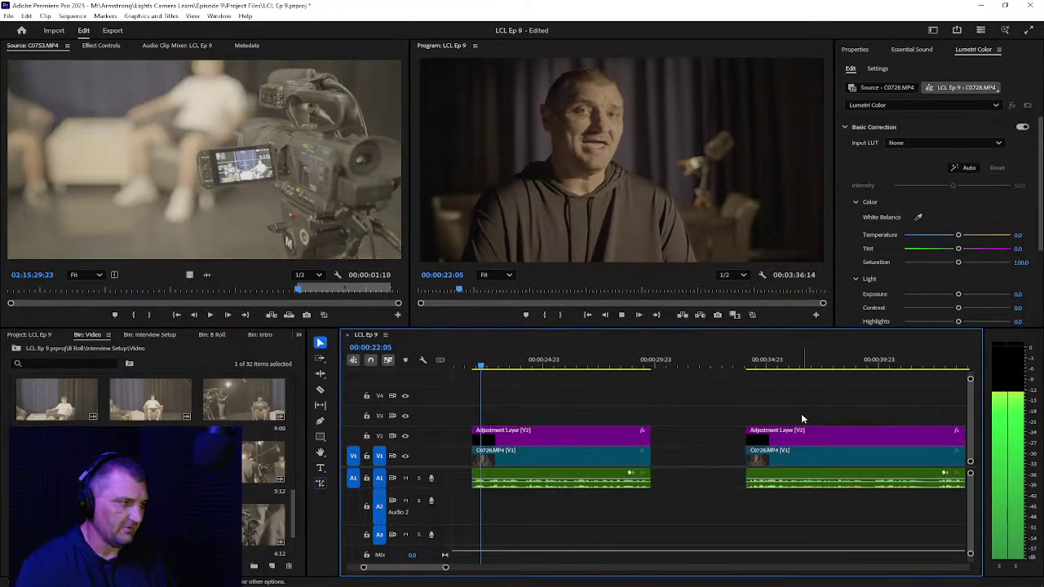
Step: Open the Intro bin and place Intro NEW-HOOK2.mp4 with its sound on V3 and A3, directly after the second interview segment
key(space)
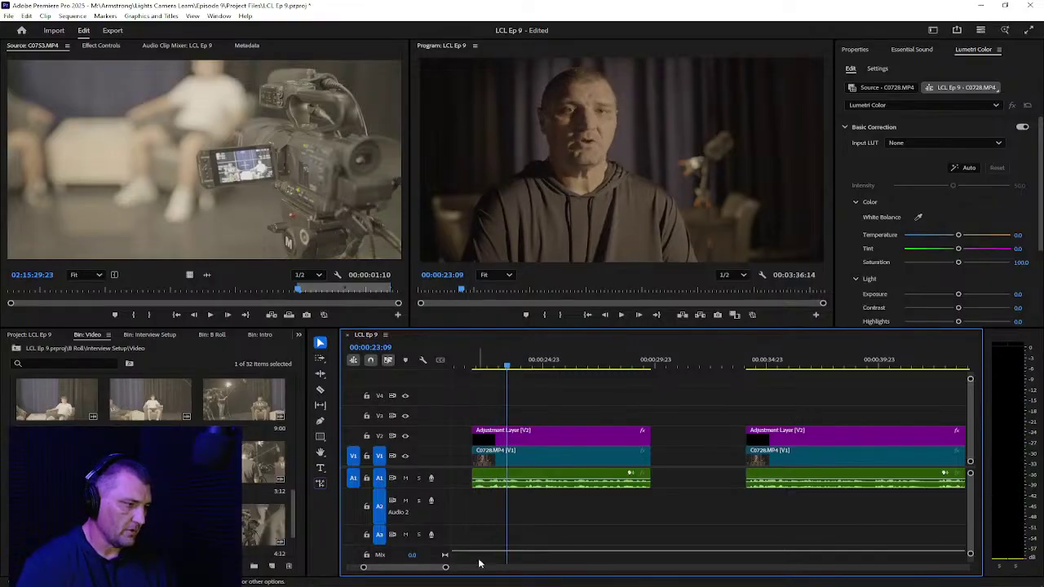
drag(447, 569, 512, 569)
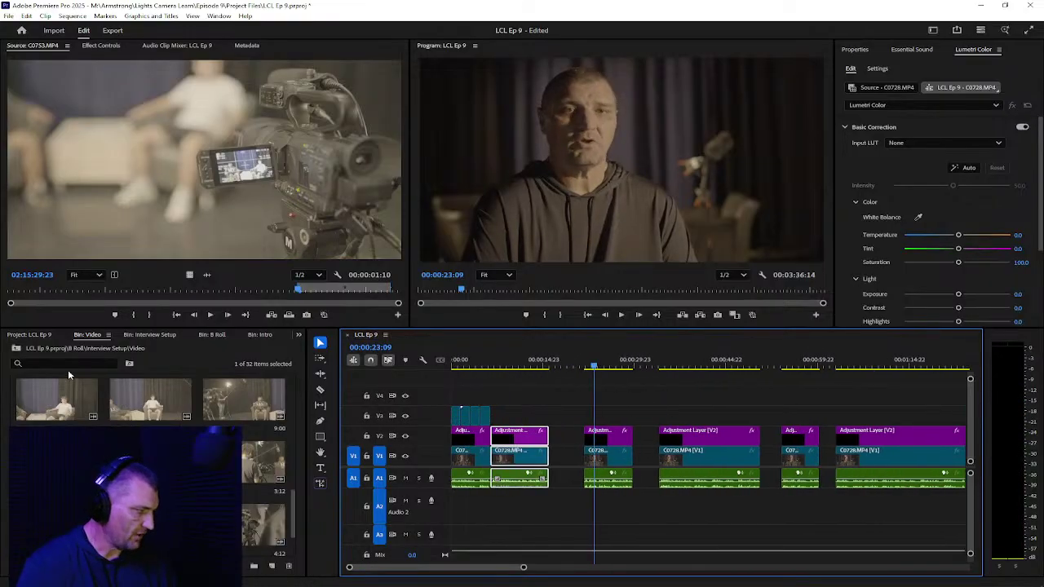
click(17, 348)
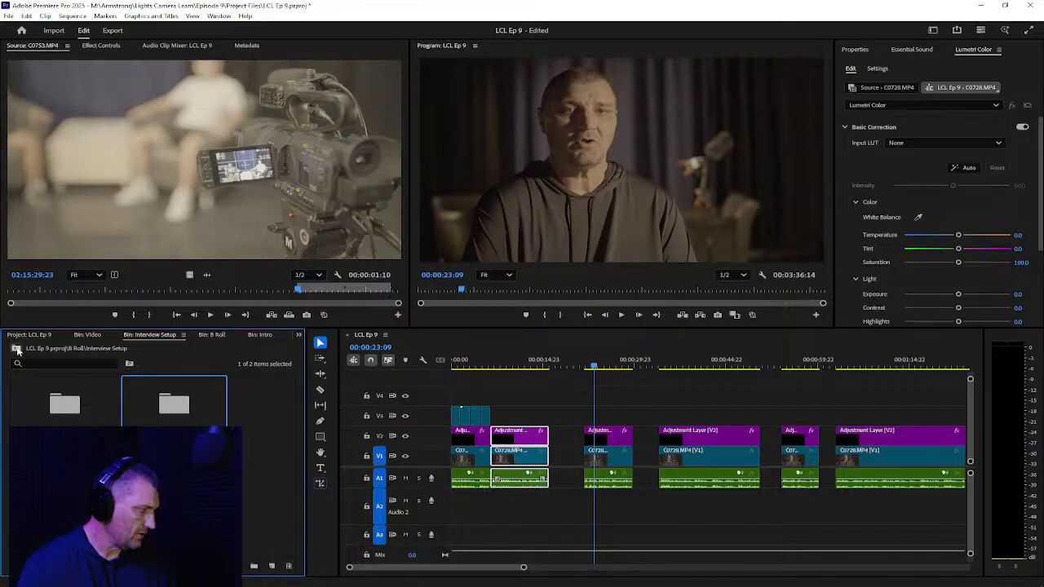
click(16, 349)
click(16, 349)
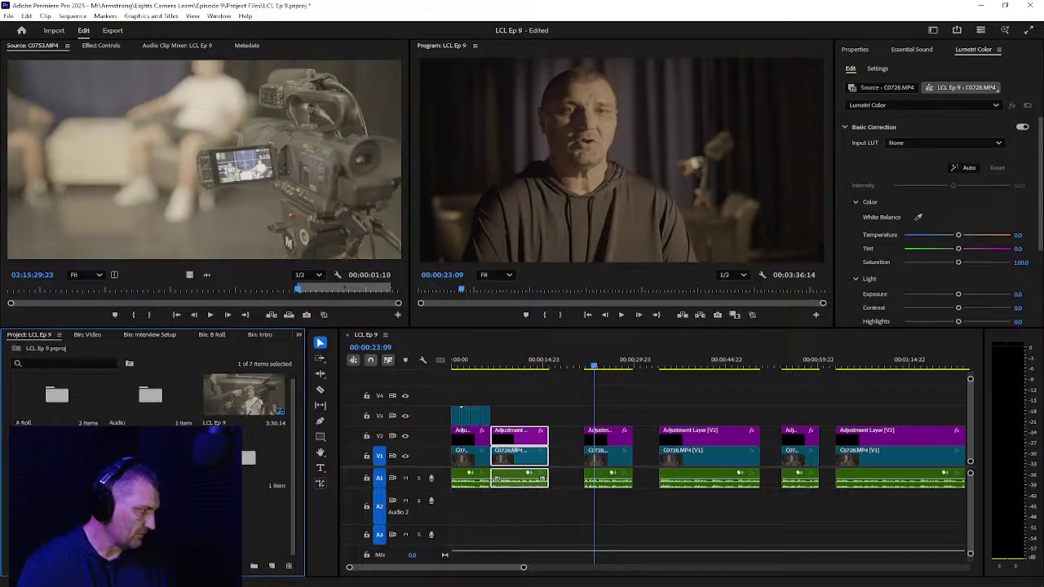
click(260, 334)
drag(65, 400, 557, 413)
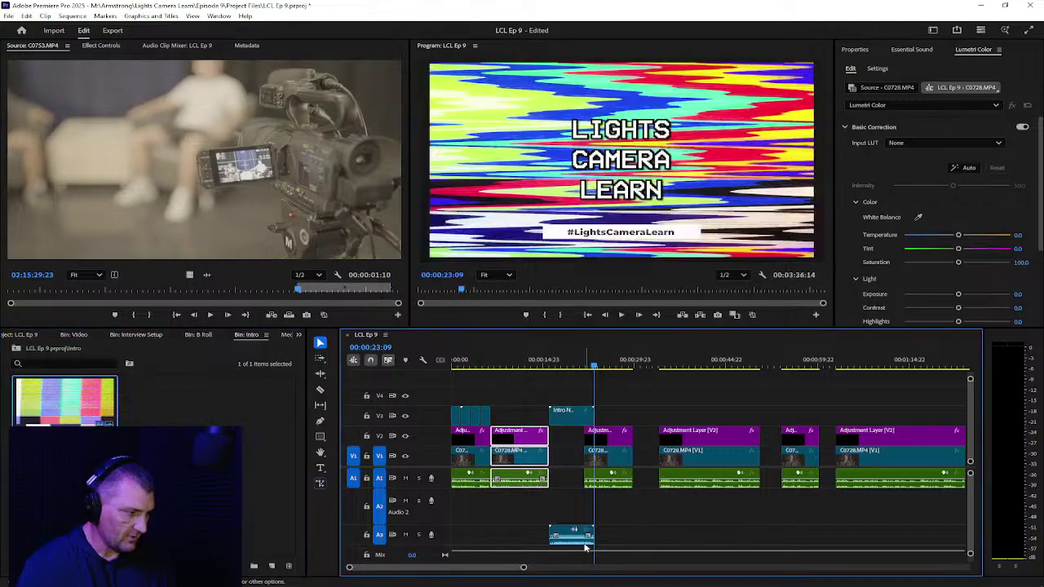
Step: Put the intro on V4 and A2, shift the third interview segment clear of it, and play the sequence from the start through the intro
drag(563, 535, 565, 507)
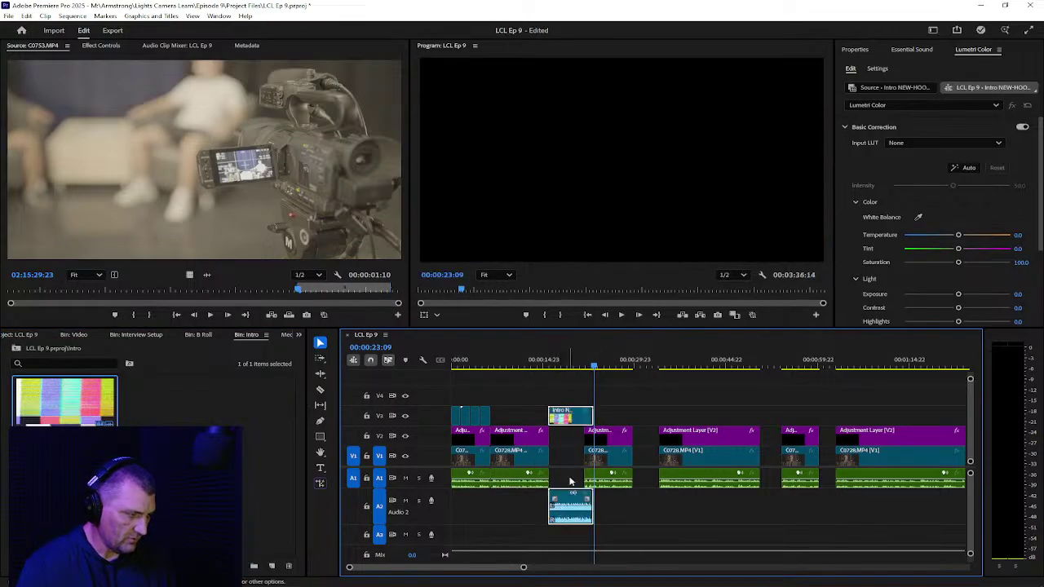
drag(573, 418, 643, 459)
key(Home)
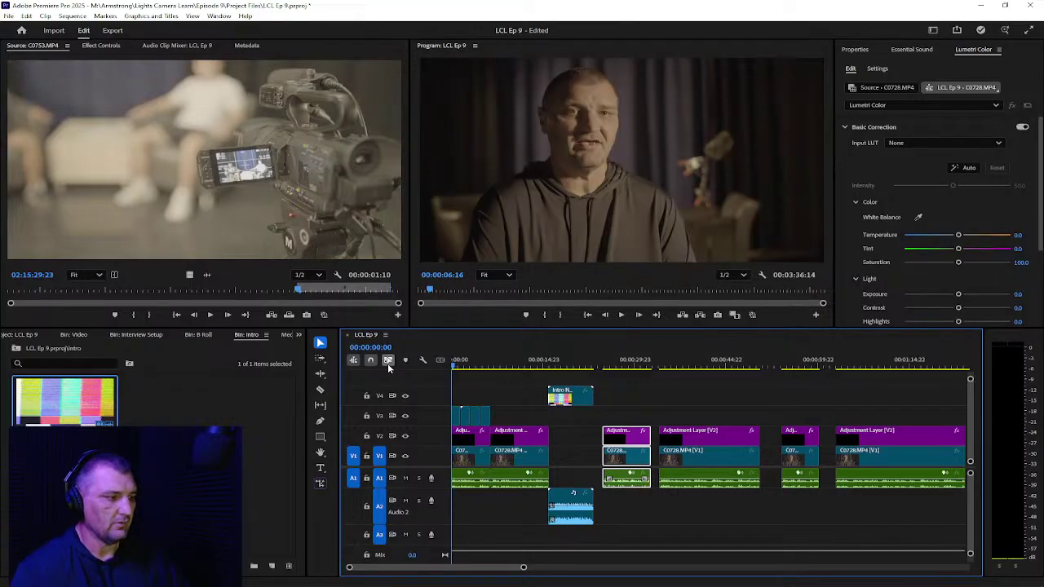
key(space)
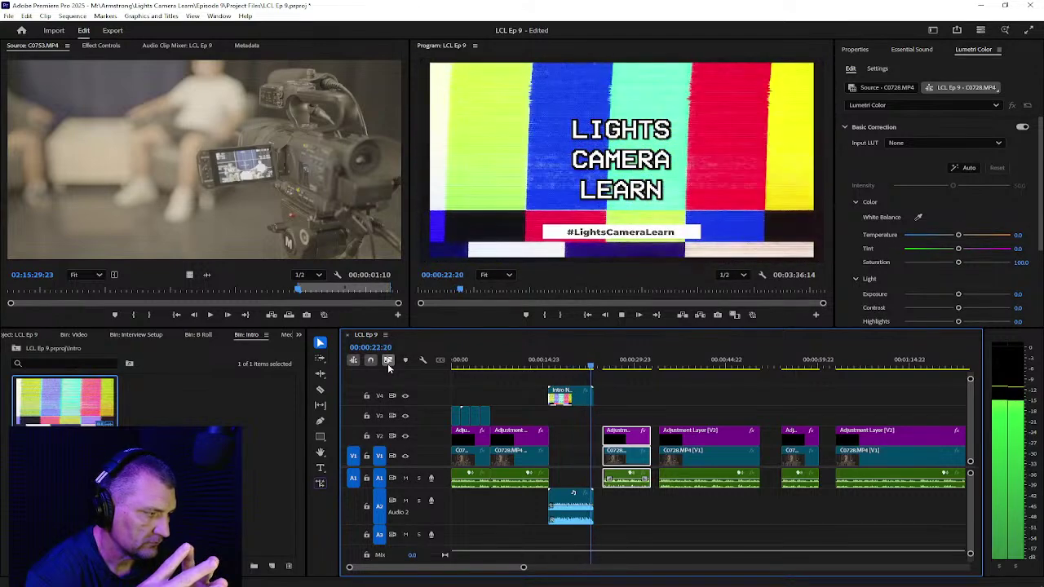
key(space)
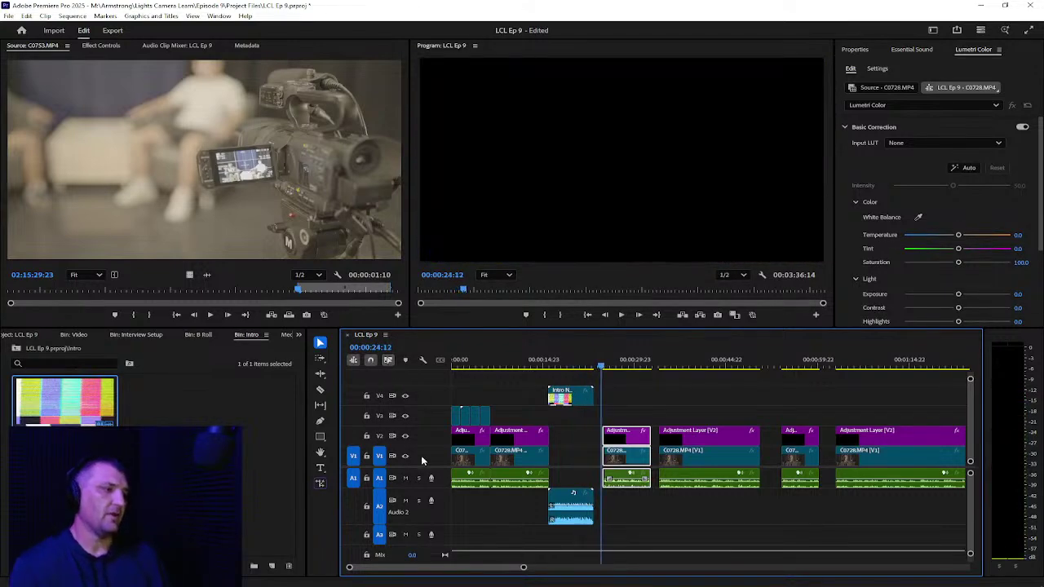
Step: Move the third interview segment and its adjustment layer against the end of the intro, and play the segment through
drag(621, 447, 613, 447)
click(589, 367)
key(space)
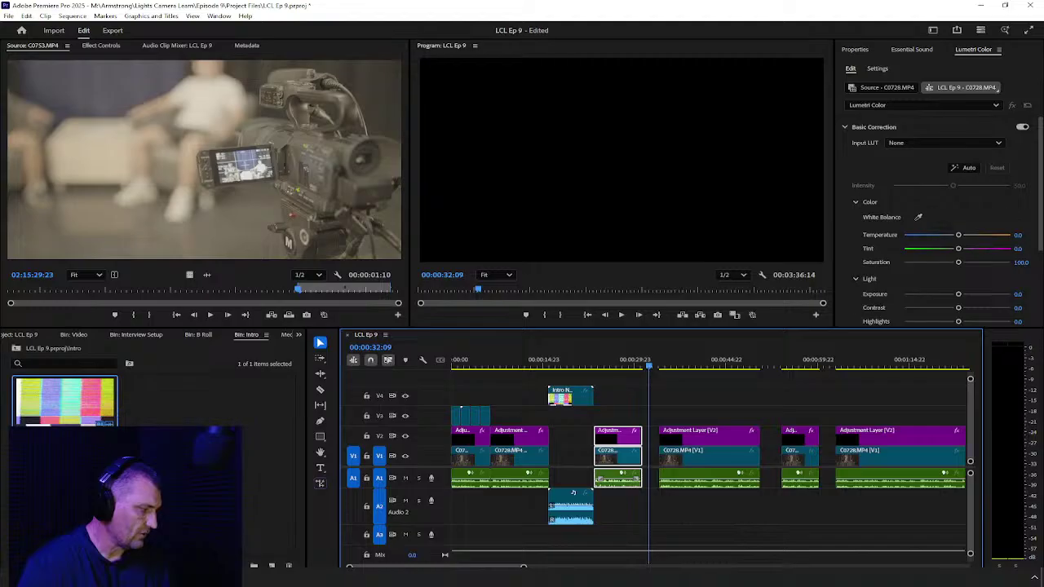
Step: Switch to the Episode 9 Shot List in Google Sheets, read the remaining Cold Open rows and their B-roll, and return to Premiere Pro
key(alt+Tab)
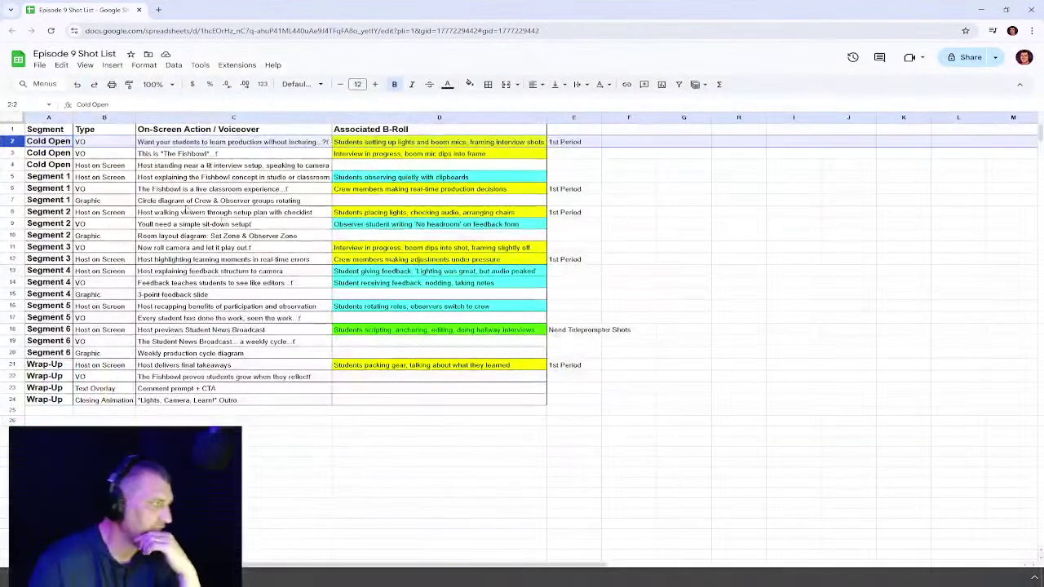
click(219, 156)
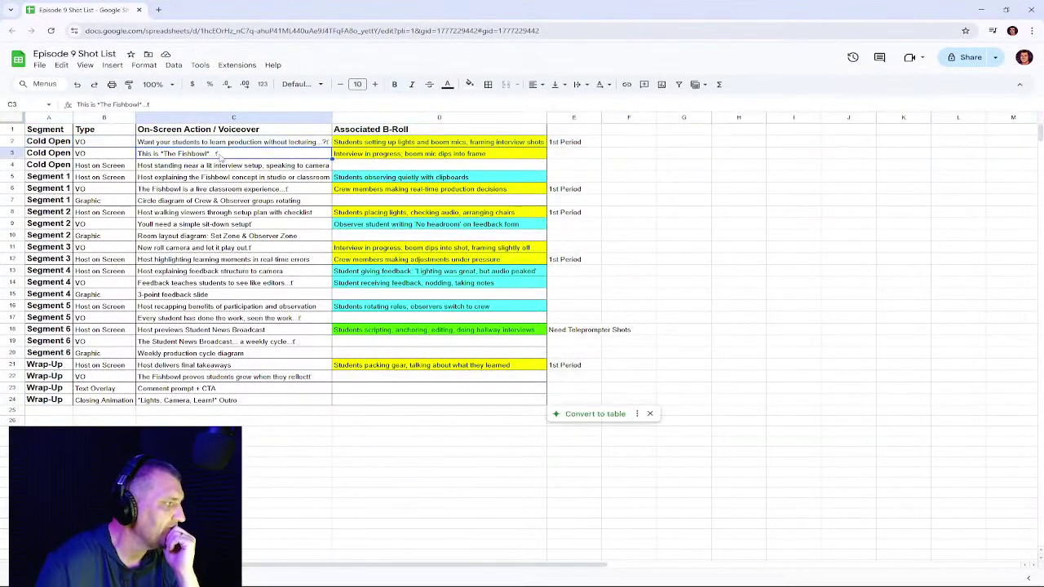
click(410, 156)
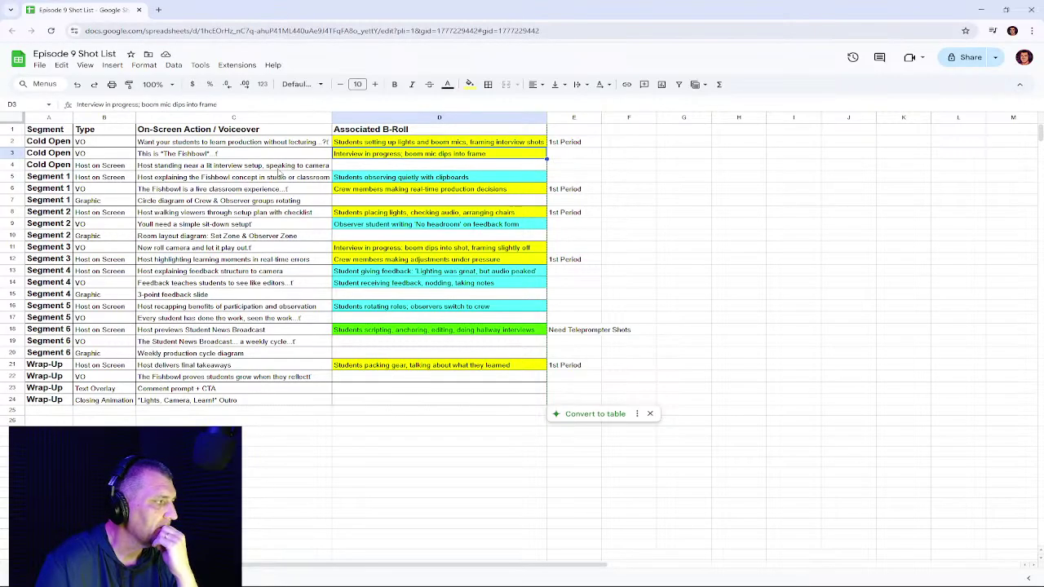
click(279, 168)
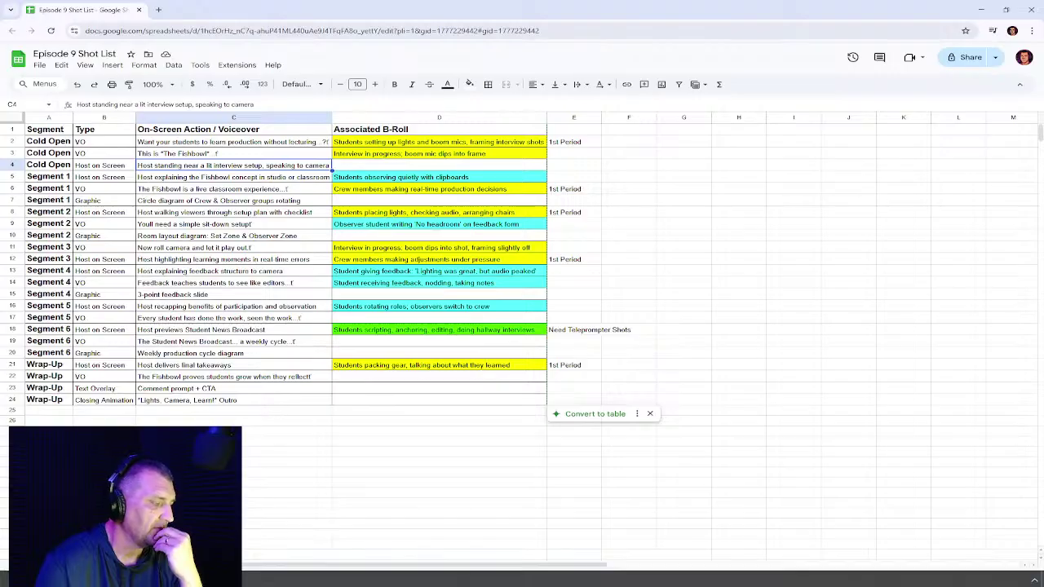
key(alt+Tab)
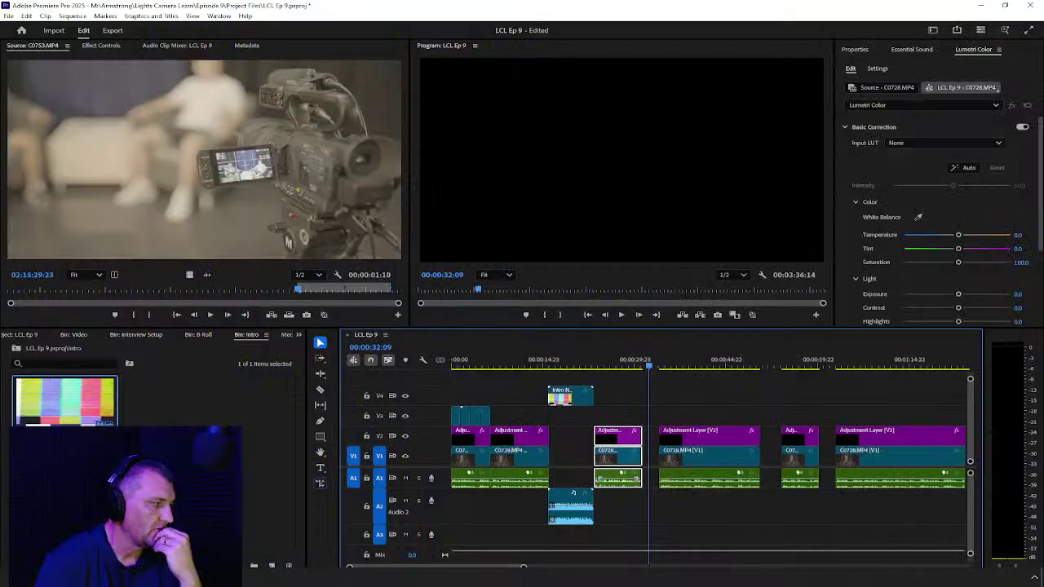
Step: Open the Video bin inside the Feedback bin of the B Roll footage
click(17, 350)
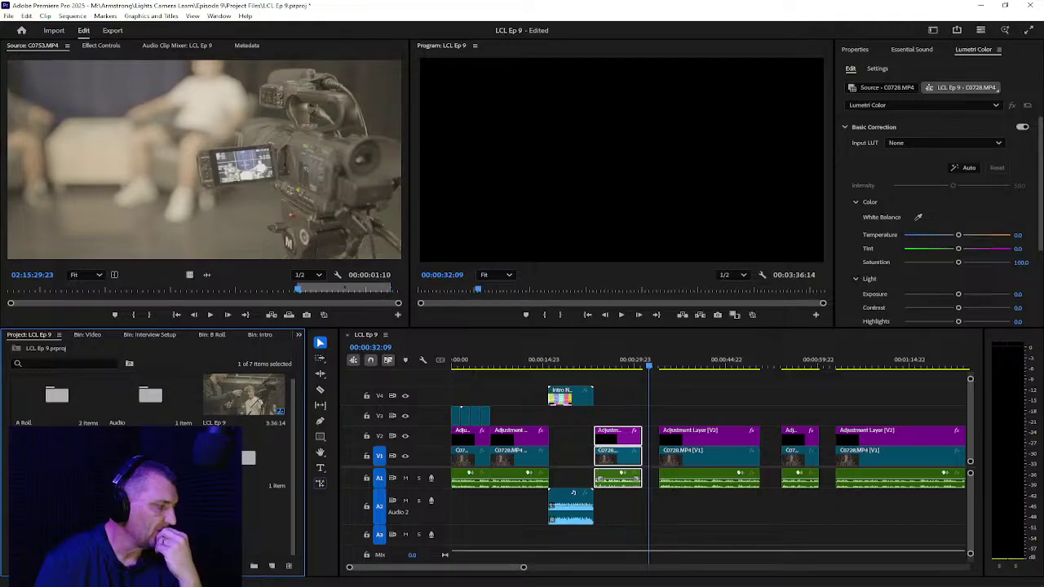
click(211, 335)
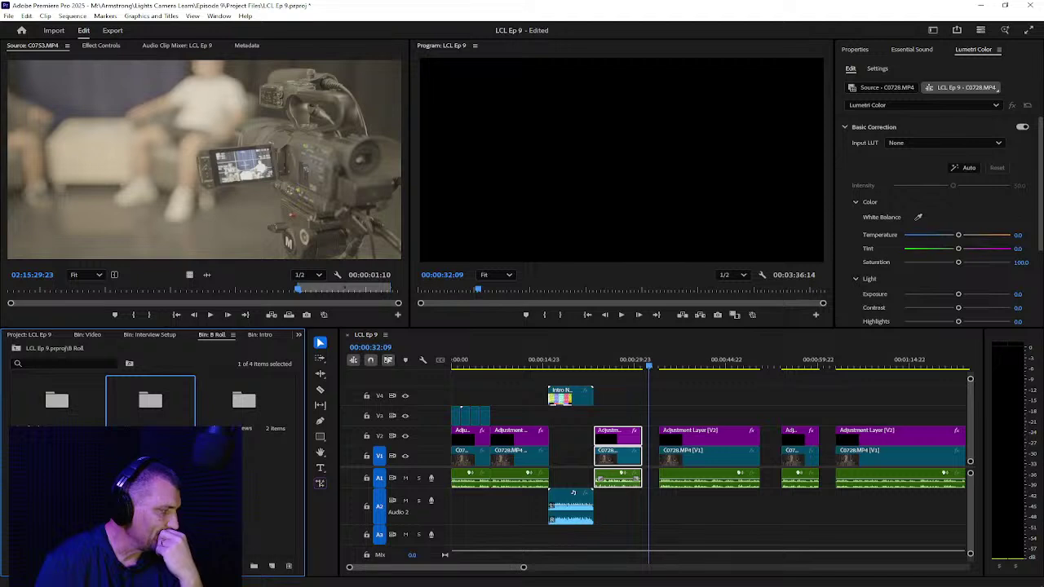
double_click(79, 408)
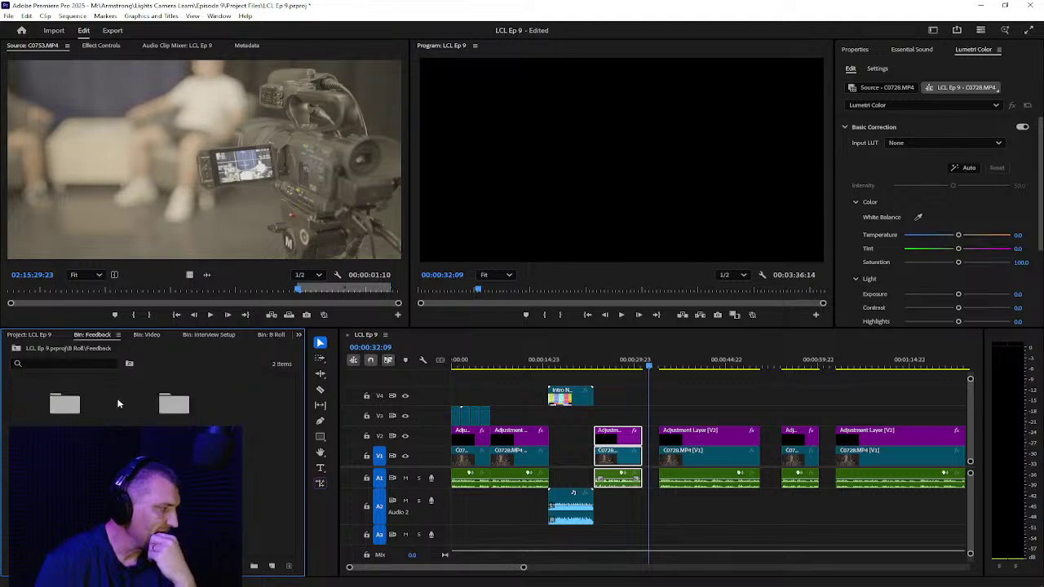
drag(123, 290, 101, 290)
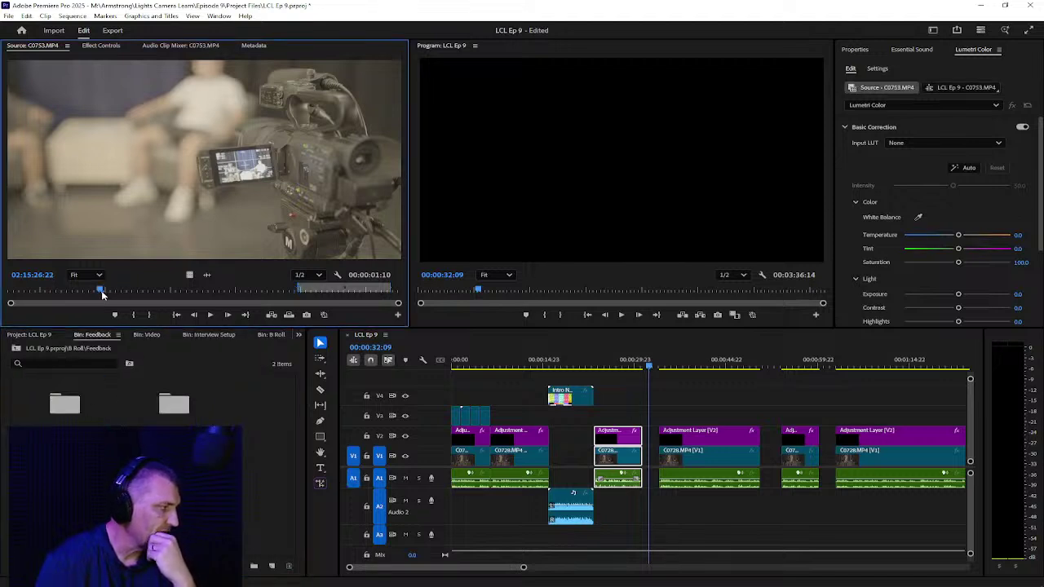
double_click(189, 412)
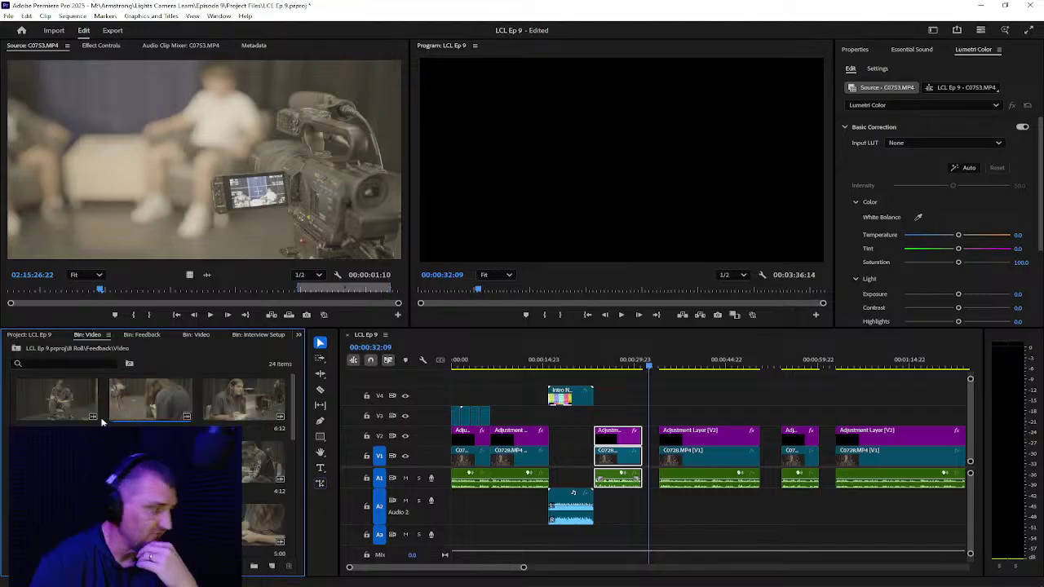
Step: Mark C0763.MP4 up to 02:16:02:09, place only its video on V3 directly after the fourth cutaway, and play over it
click(226, 397)
double_click(226, 396)
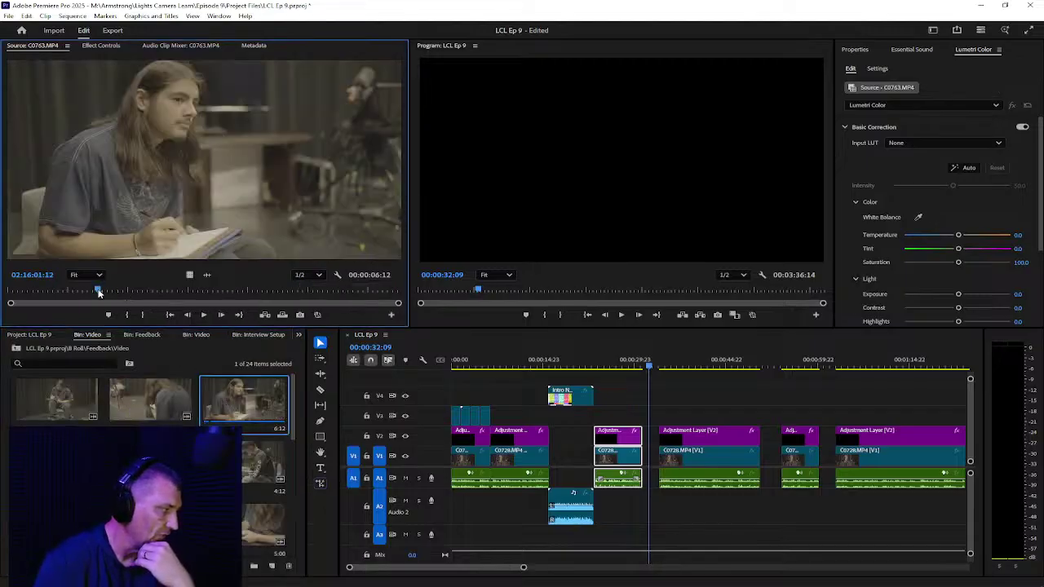
click(29, 296)
drag(28, 299, 152, 298)
key(o)
drag(506, 375, 509, 416)
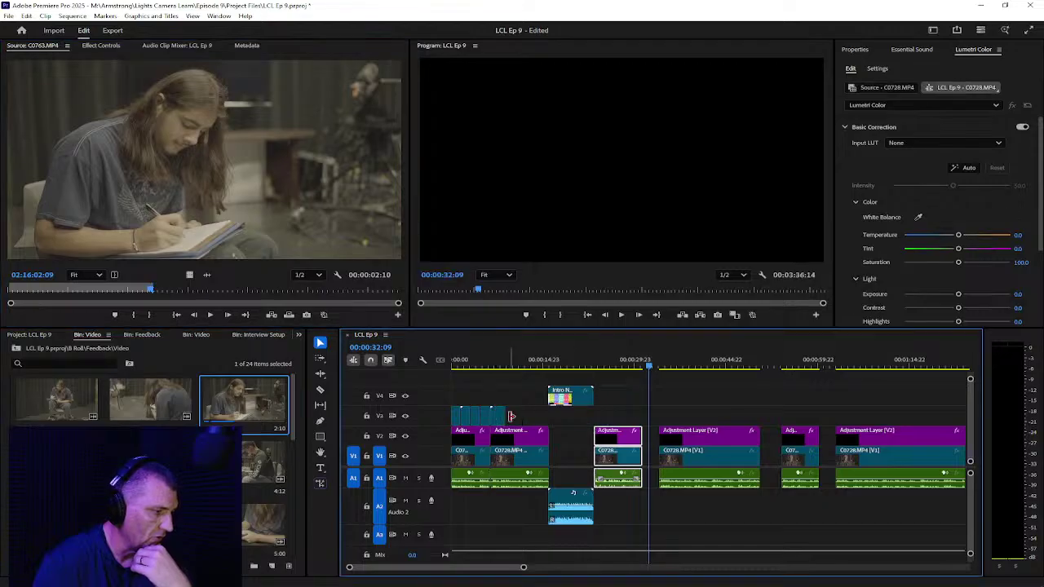
click(481, 363)
key(space)
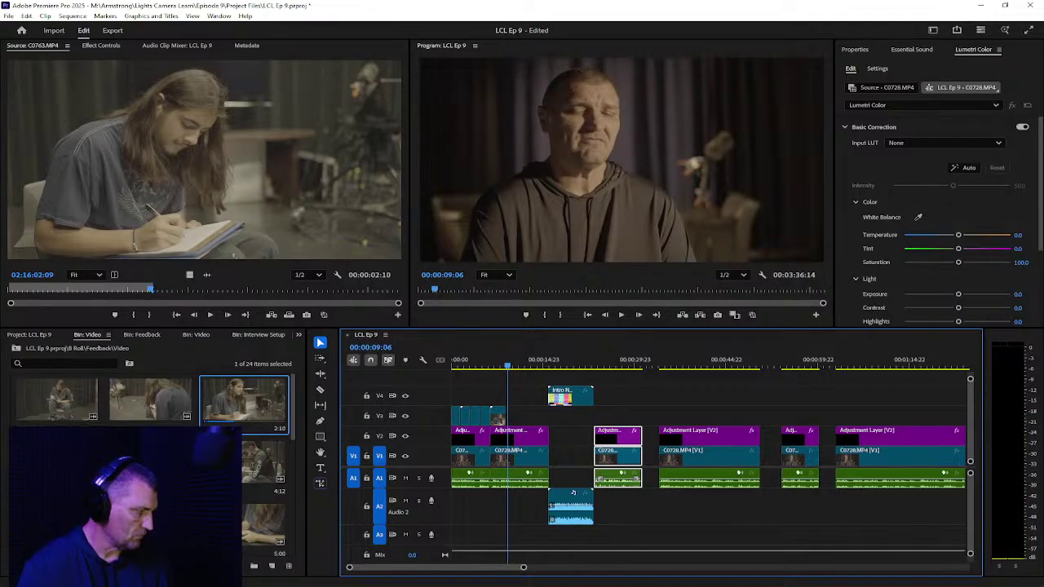
Step: Mark C0765.MP4 up to 02:16:10:08 and place only its video on V3 directly after C0763.MP4
double_click(262, 461)
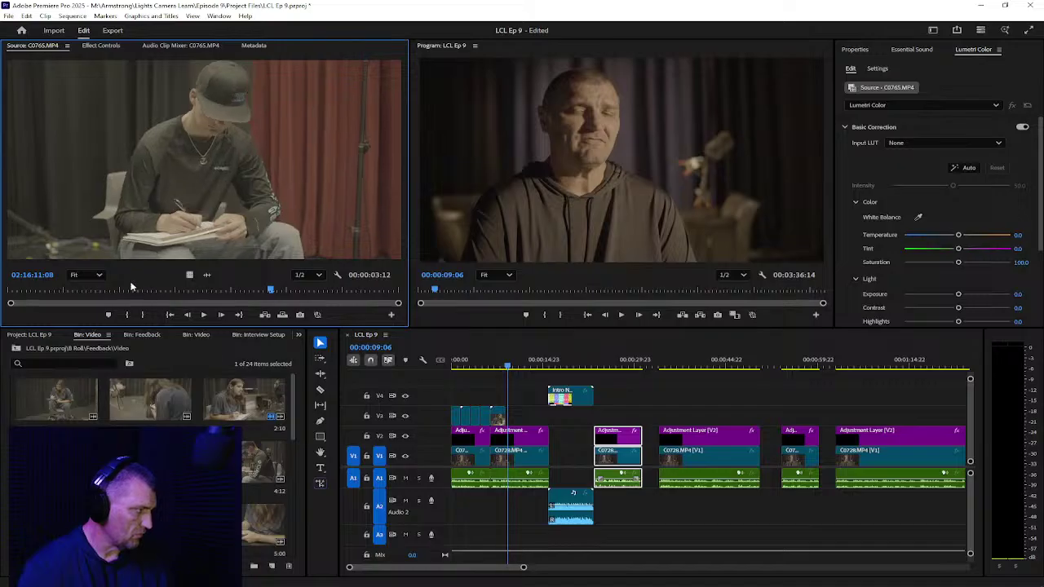
drag(10, 291, 512, 420)
click(142, 314)
Step: Play the second interview segment over the new cutaways and move C0765.MP4 along V3 towards the segment's end
click(495, 367)
key(space)
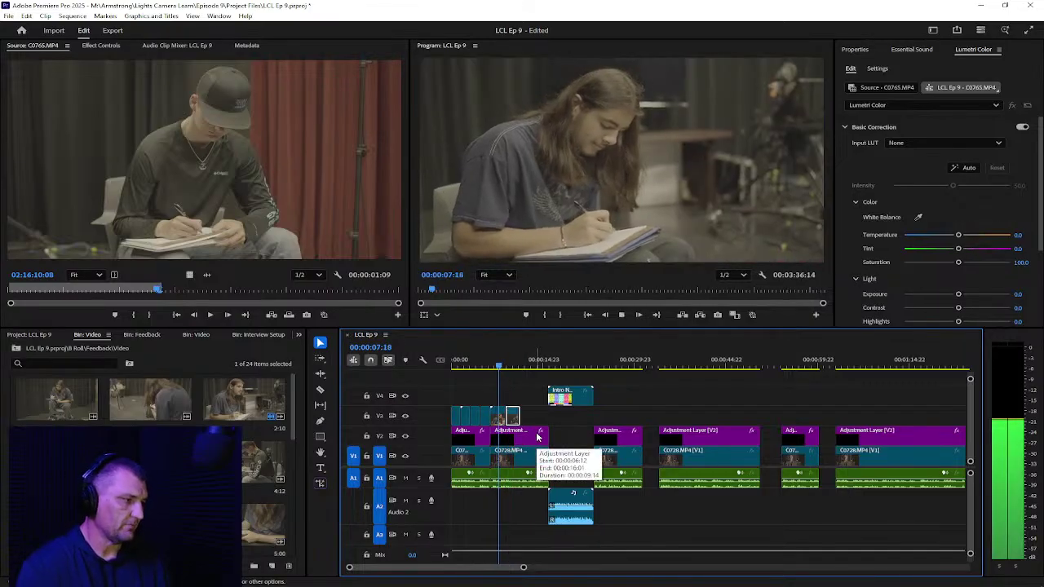
key(space)
drag(496, 364, 492, 367)
key(space)
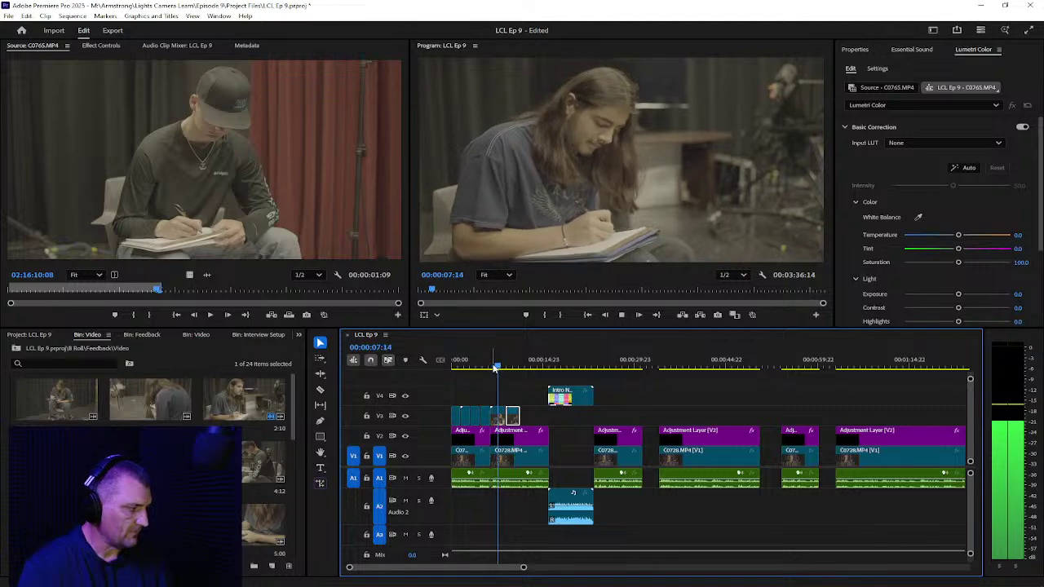
key(space)
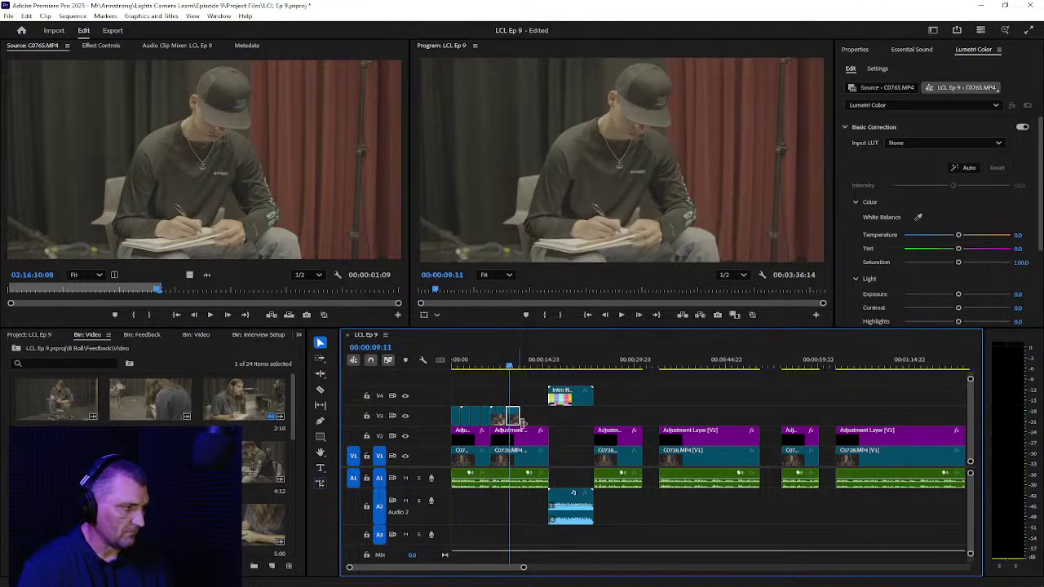
drag(514, 420, 541, 418)
Step: Preview C0762.MP4, then mark C0768.MP4 up to 02:16:20:01 and place only its video on V3 between C0763.MP4 and C0765.MP4
click(150, 399)
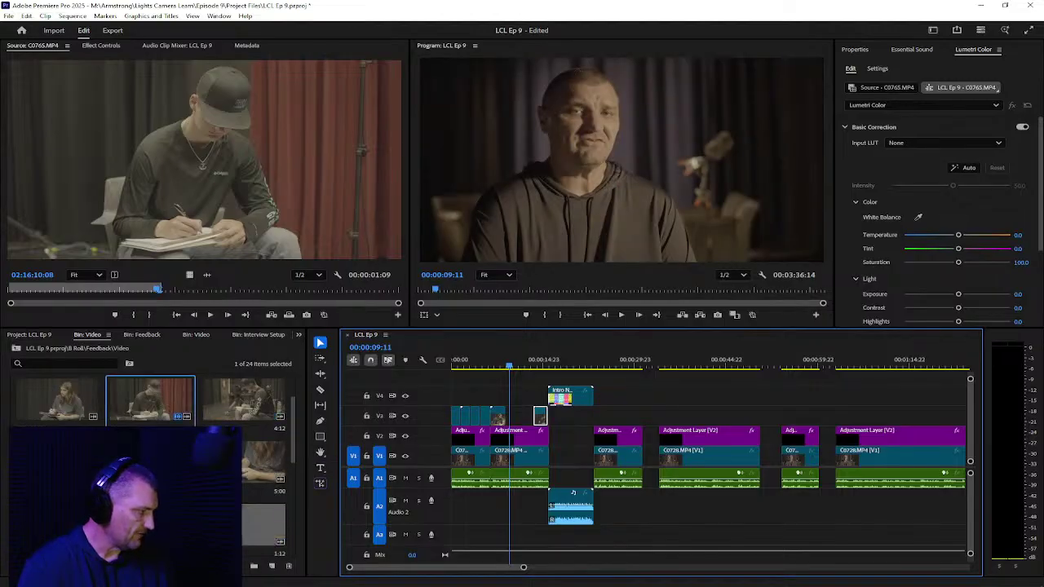
scroll(150, 432, up, 1)
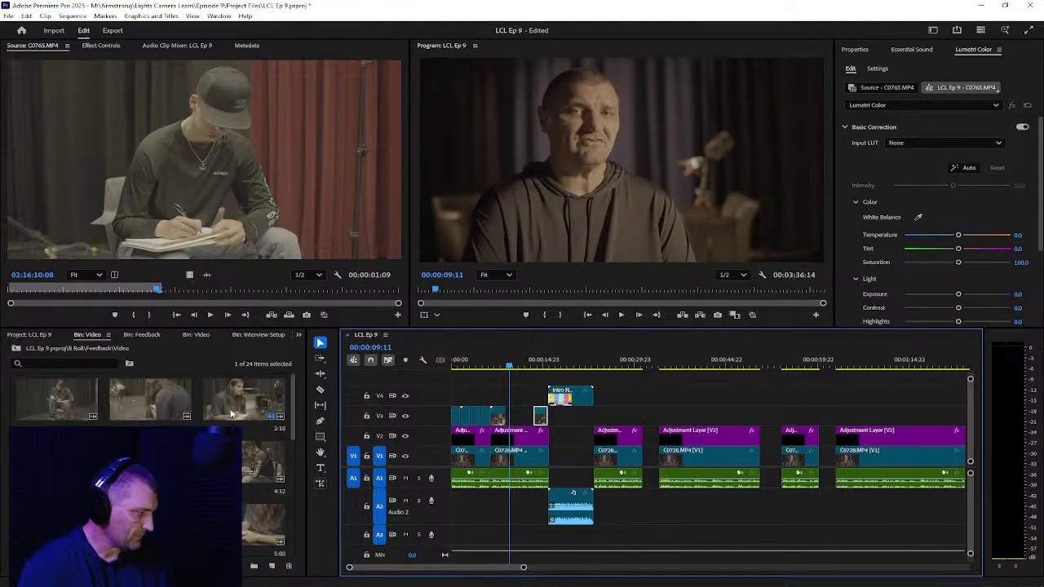
double_click(169, 404)
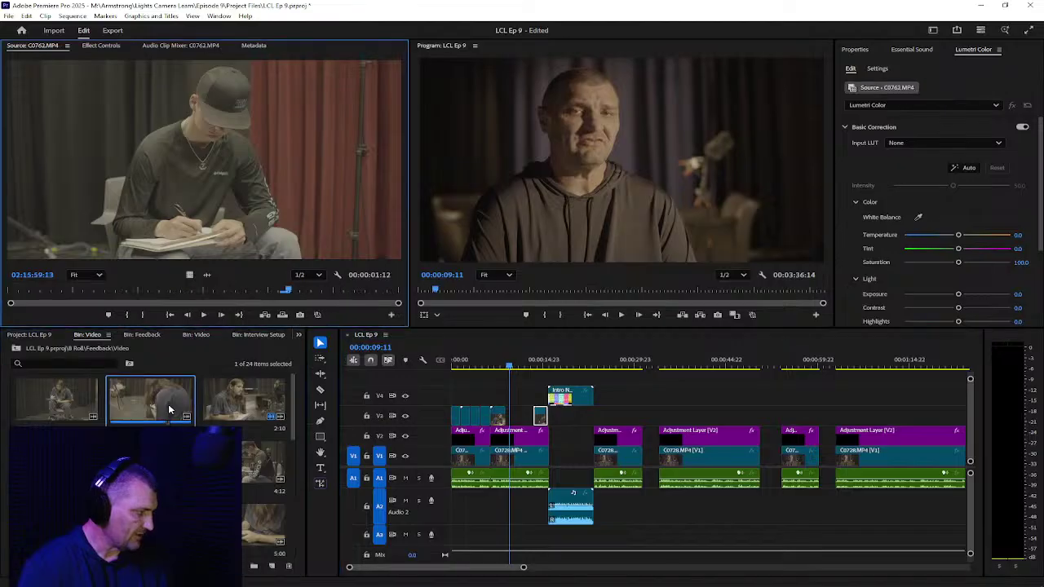
click(116, 292)
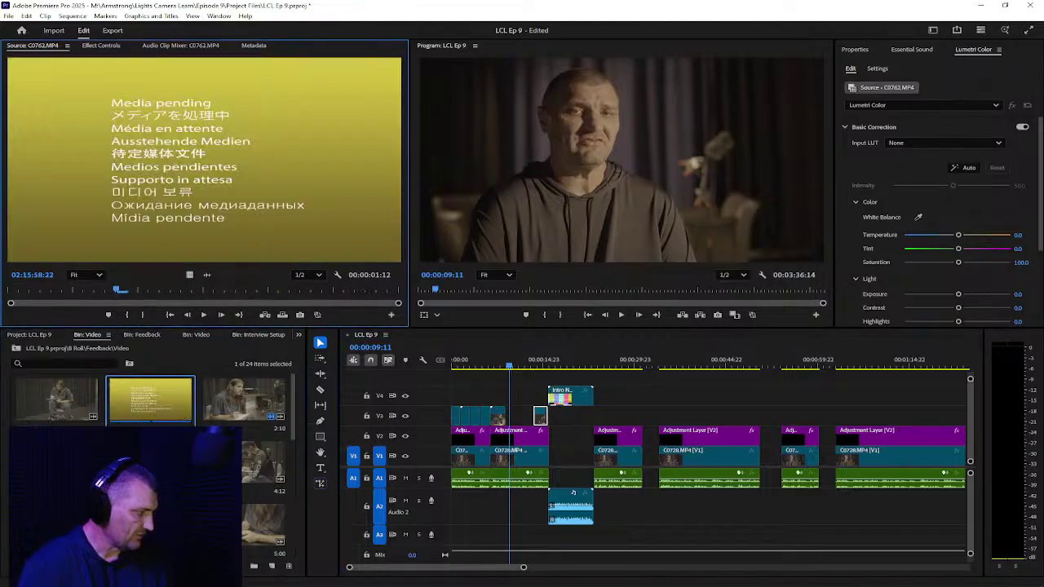
scroll(151, 457, down, 1)
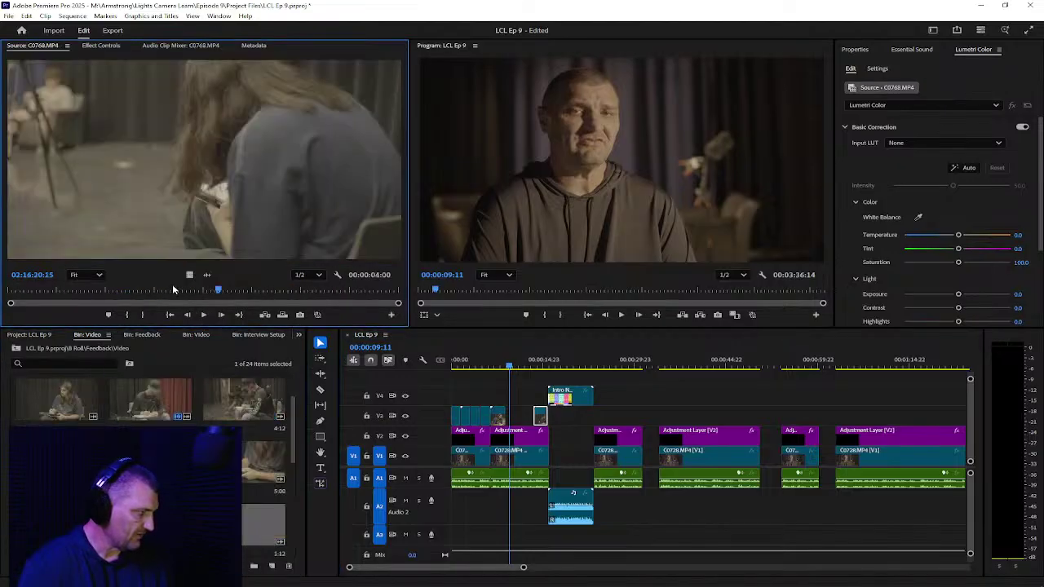
drag(39, 292, 529, 414)
click(145, 315)
Step: Move C0768.MP4 on V3 against the end of C0763.MP4 and play the second interview segment over these cutaways
key(Up)
drag(527, 572, 449, 568)
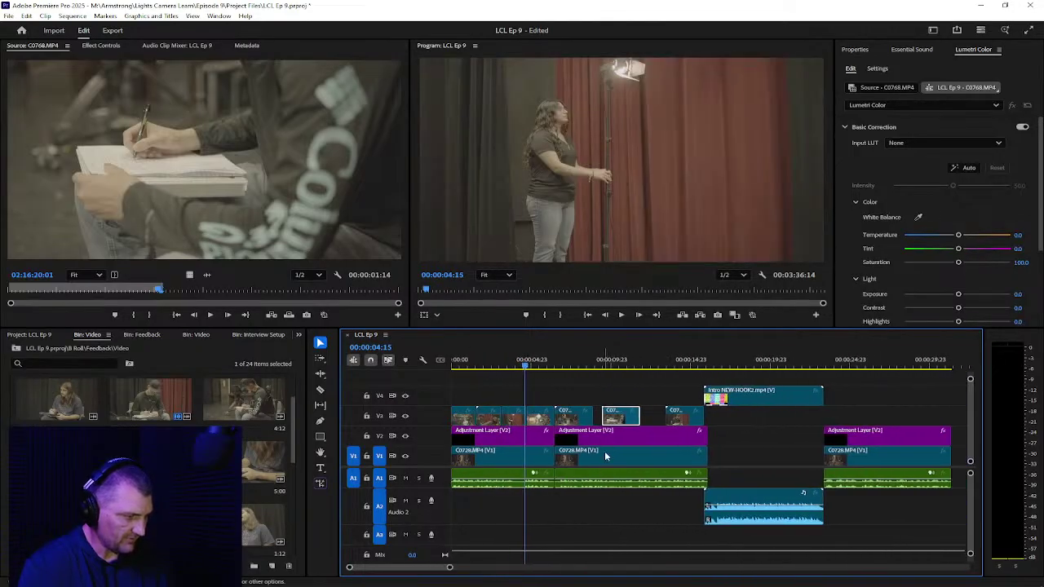
drag(621, 422, 613, 422)
click(568, 360)
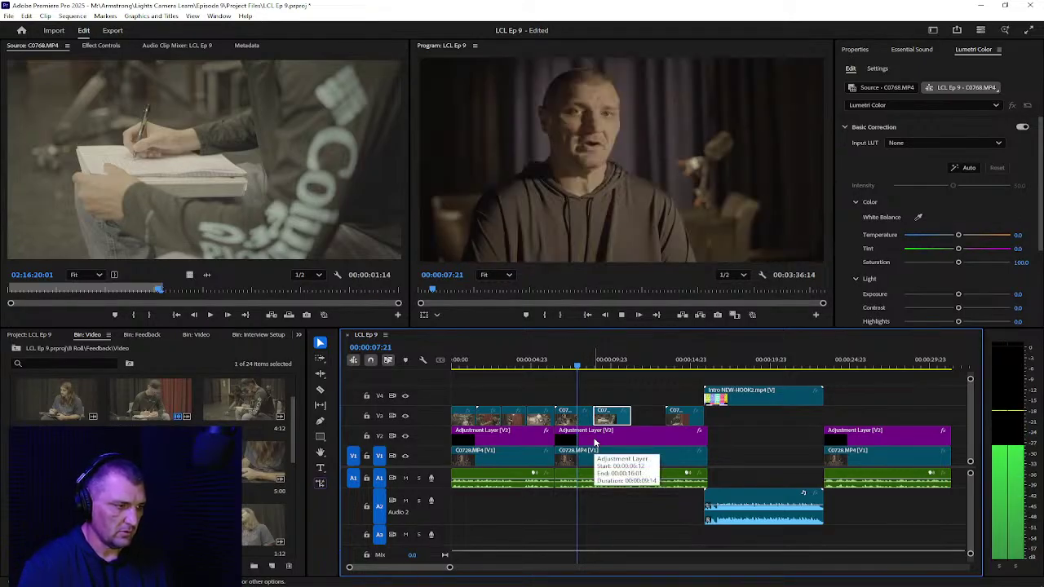
click(621, 309)
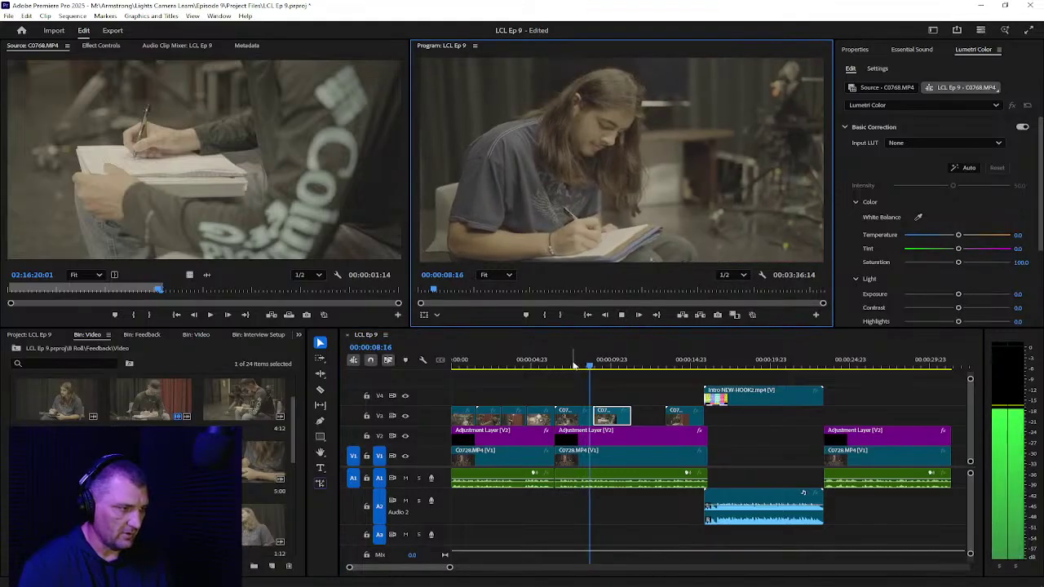
Step: Replay the second interview segment around C0768.MP4 and on into the uncovered stretch after it
key(space)
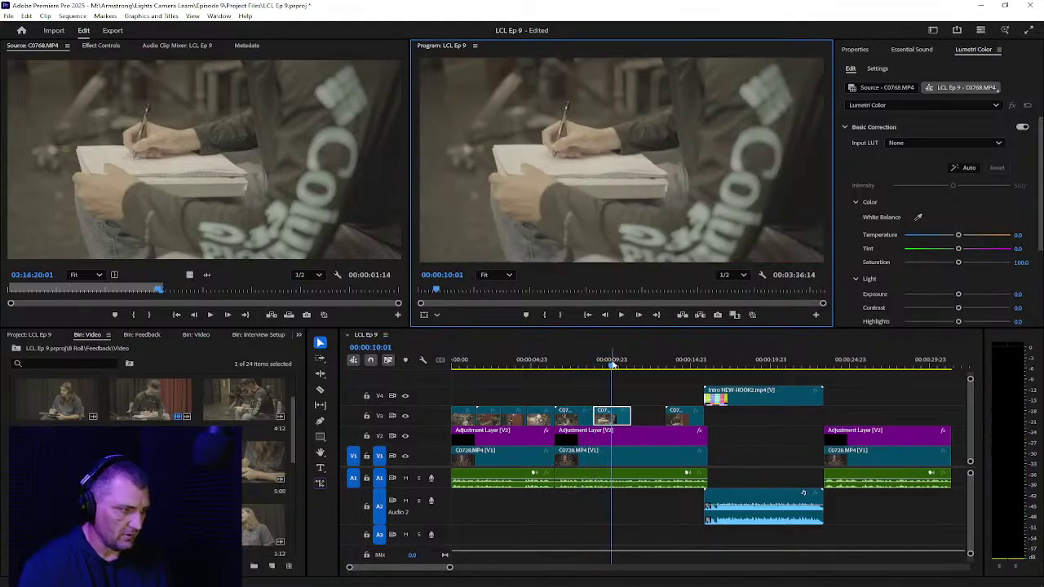
drag(616, 364, 593, 368)
key(space)
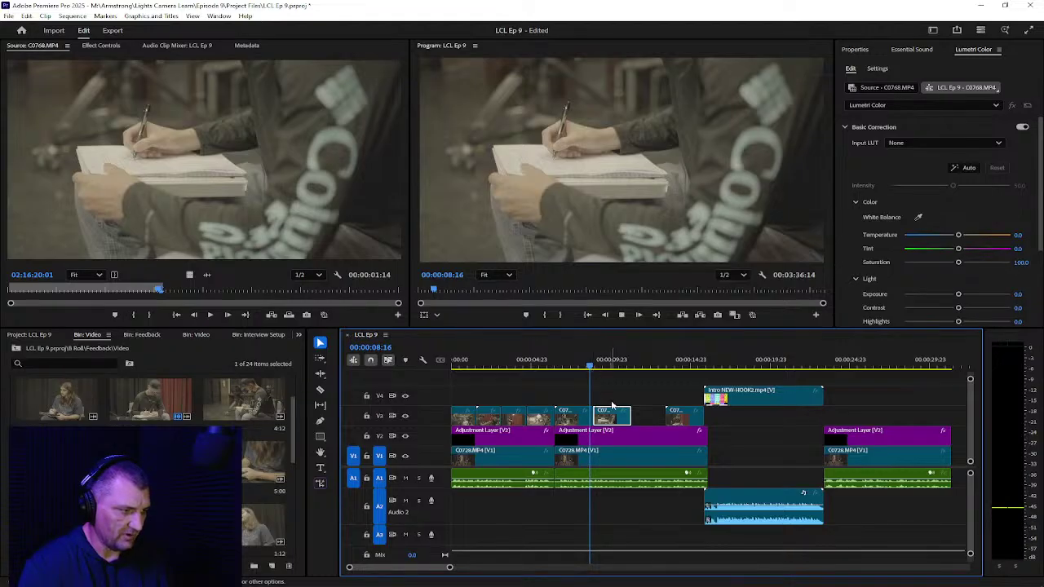
key(space)
drag(605, 369, 600, 370)
drag(594, 416, 626, 418)
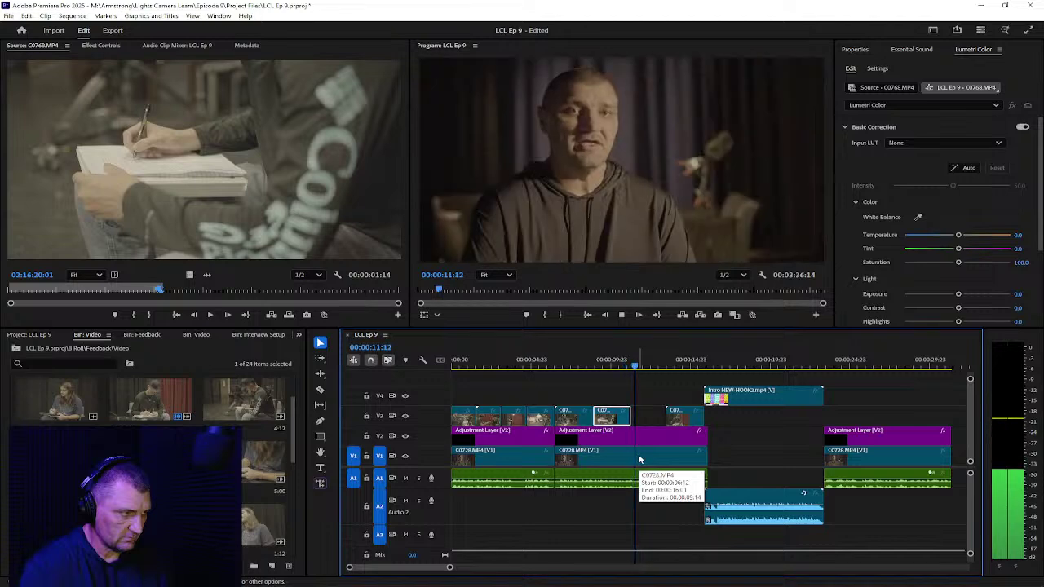
key(space)
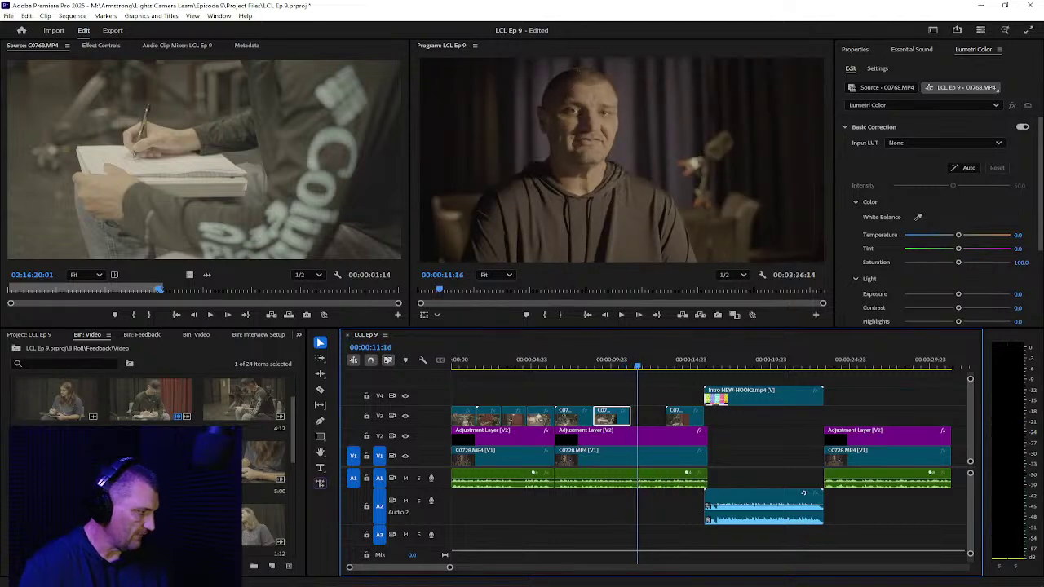
Step: Mark C0770.MP4 up to 02:16:31:20, place only its video on V3 at the second segment's end, and play through the intro
click(221, 296)
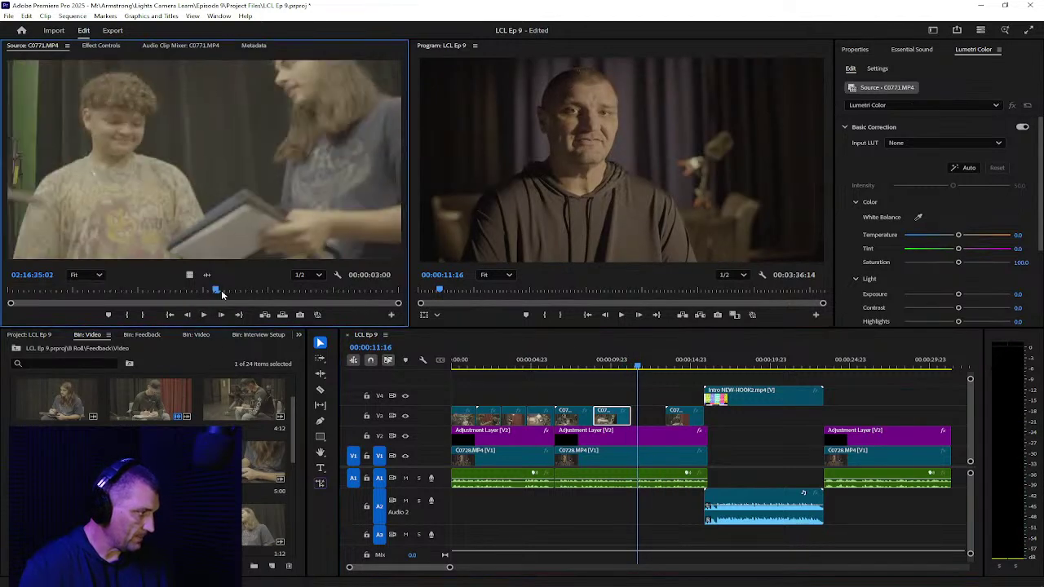
drag(190, 291, 79, 291)
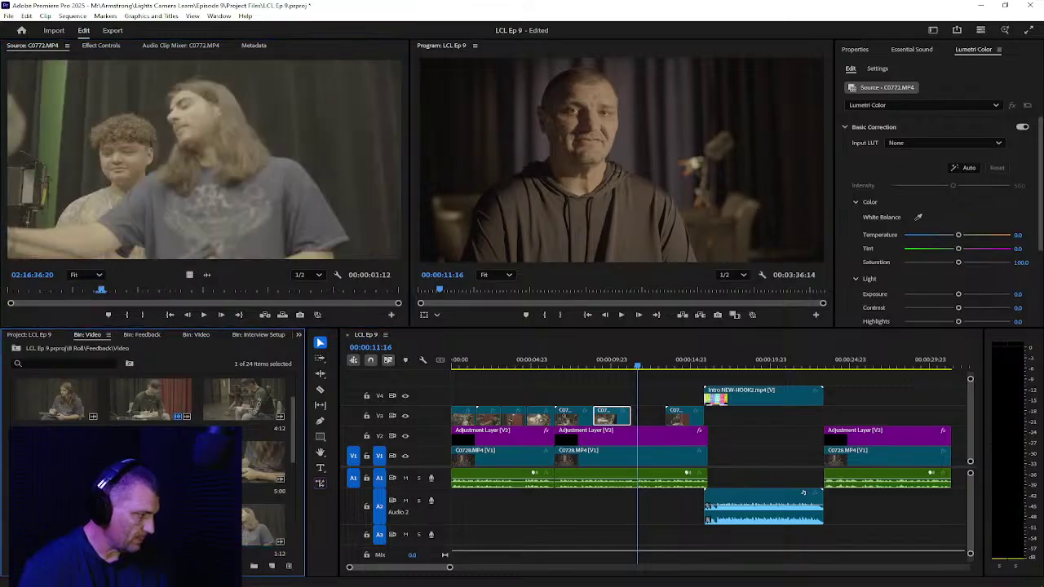
drag(140, 290, 289, 291)
click(125, 314)
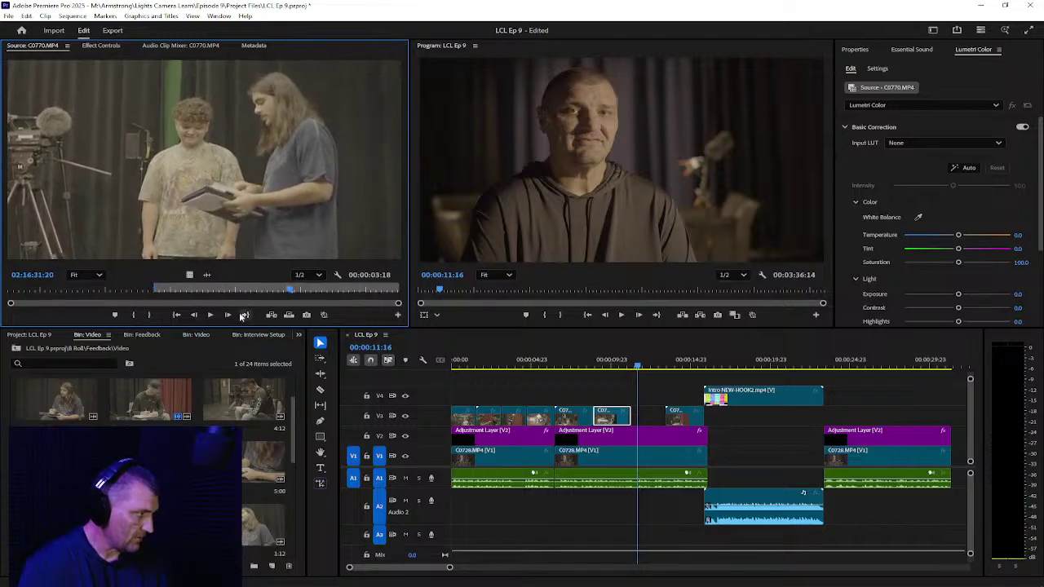
click(148, 314)
drag(190, 275, 682, 414)
drag(636, 364, 321, 367)
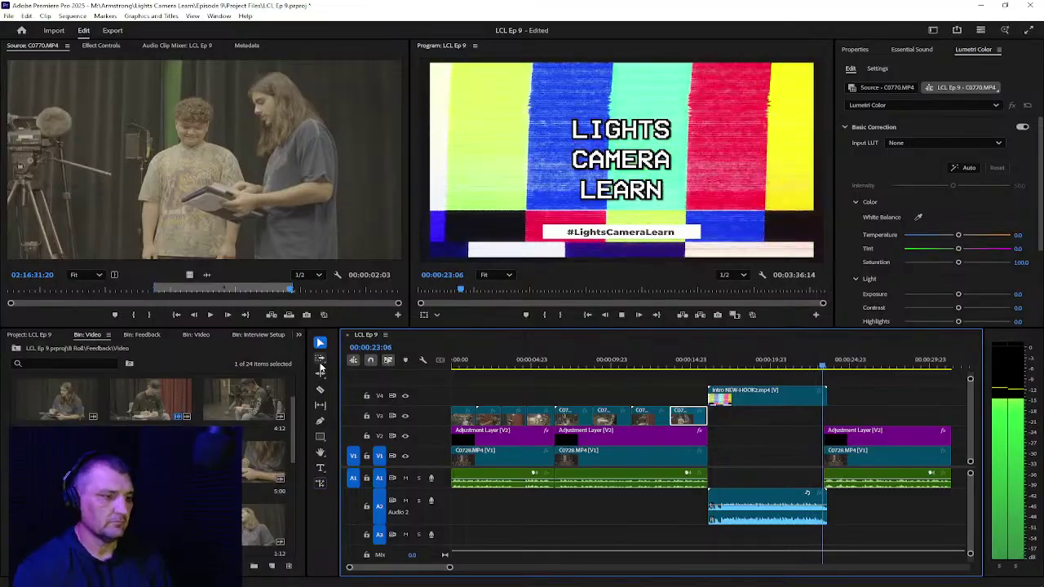
key(space)
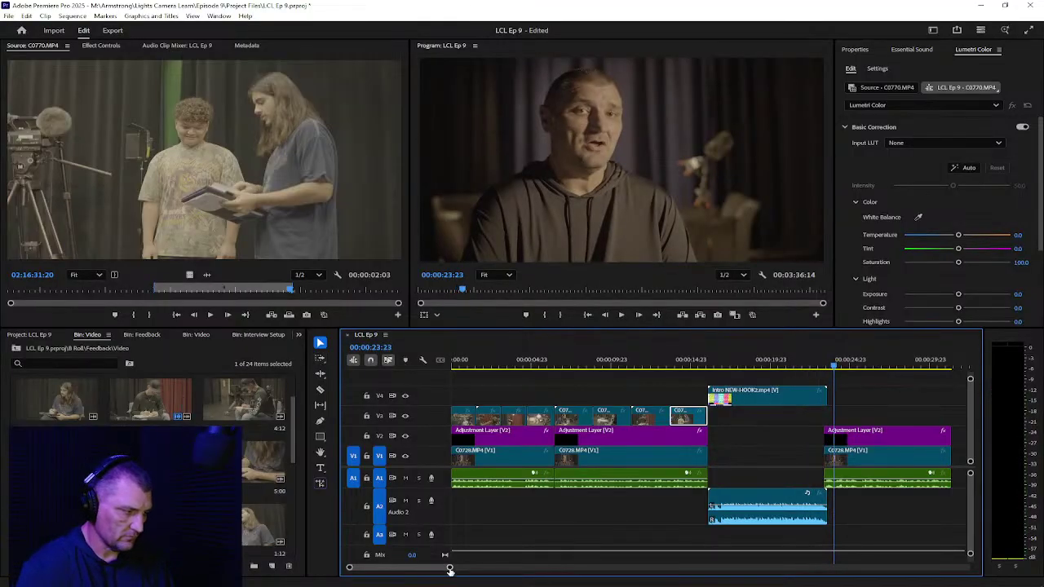
Step: Move the interview segment after the intro, with its adjustment layer, against the intro's end and play it
key(=)
key(=)
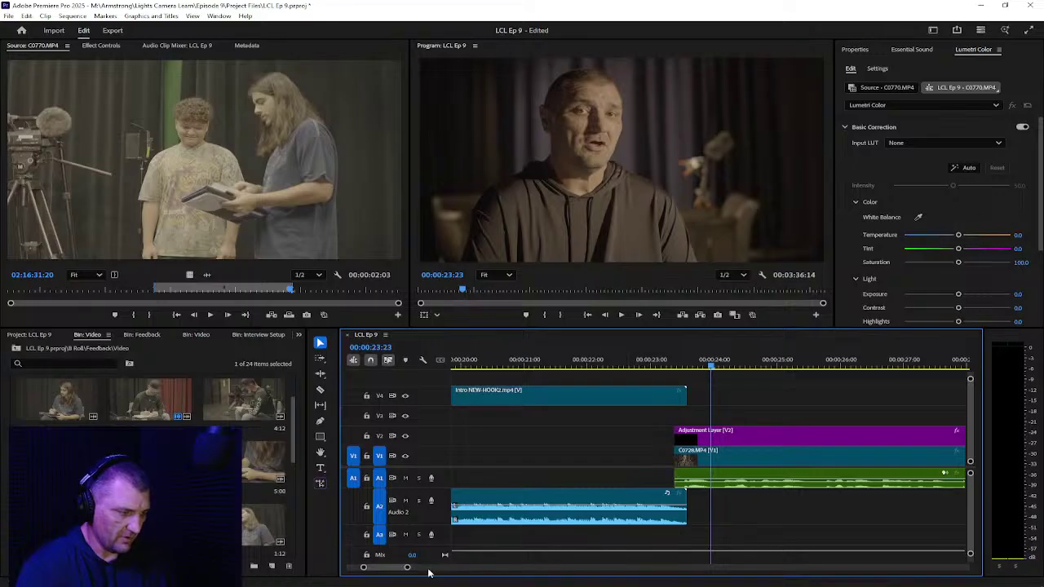
drag(408, 568, 515, 568)
drag(632, 446, 644, 466)
drag(612, 368, 604, 367)
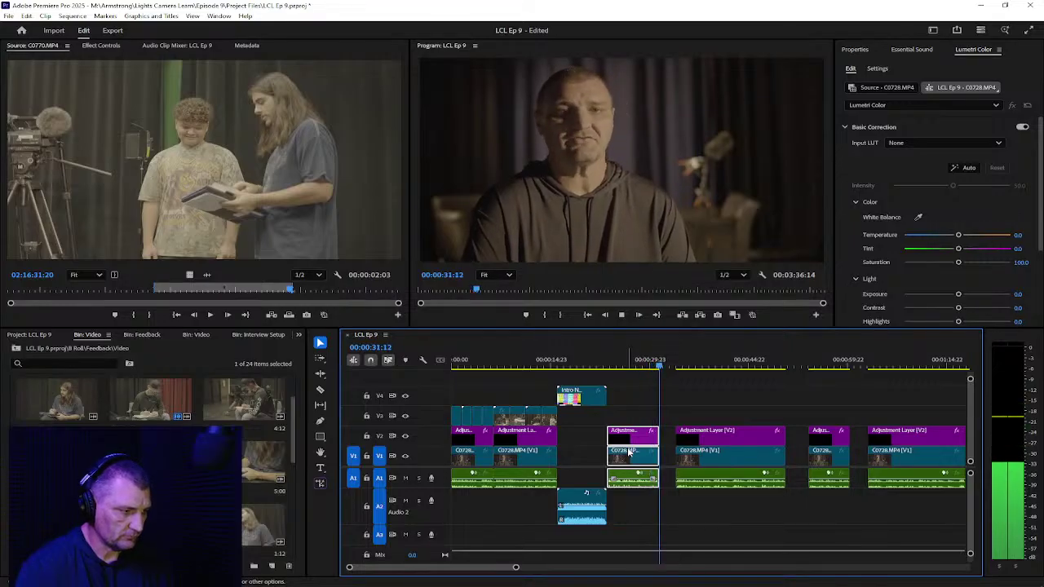
key(space)
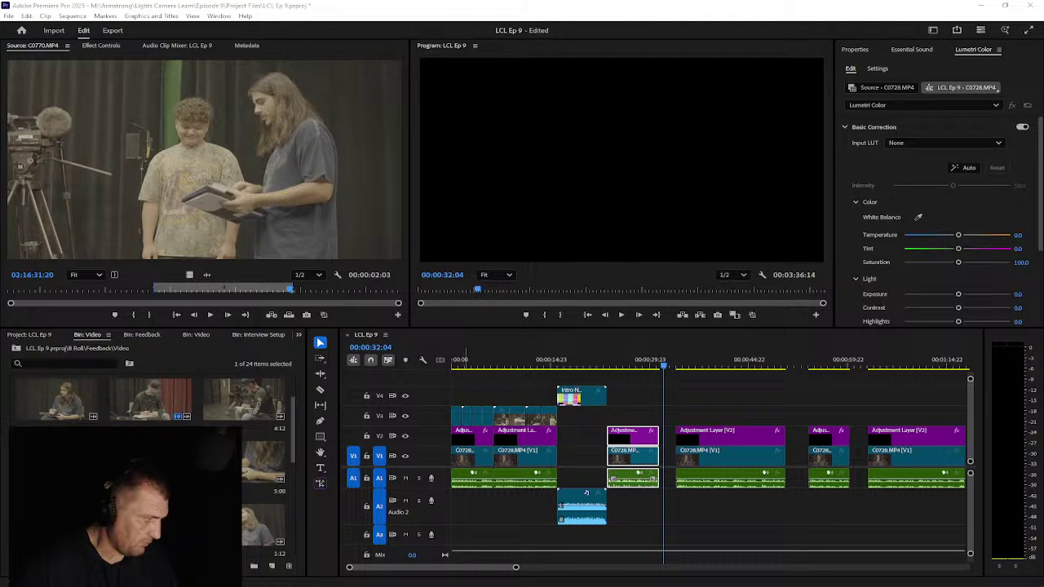
Step: Shift the next interview segment slightly later on the timeline, and look up Segment 1 in the Episode 9 Shot List in Google Sheets
click(14, 349)
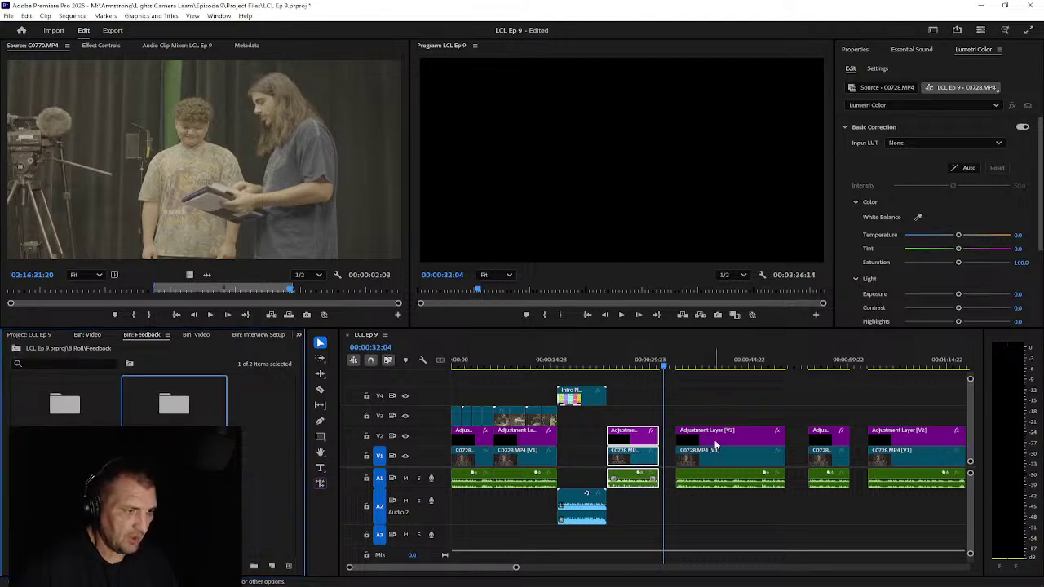
drag(718, 443, 727, 443)
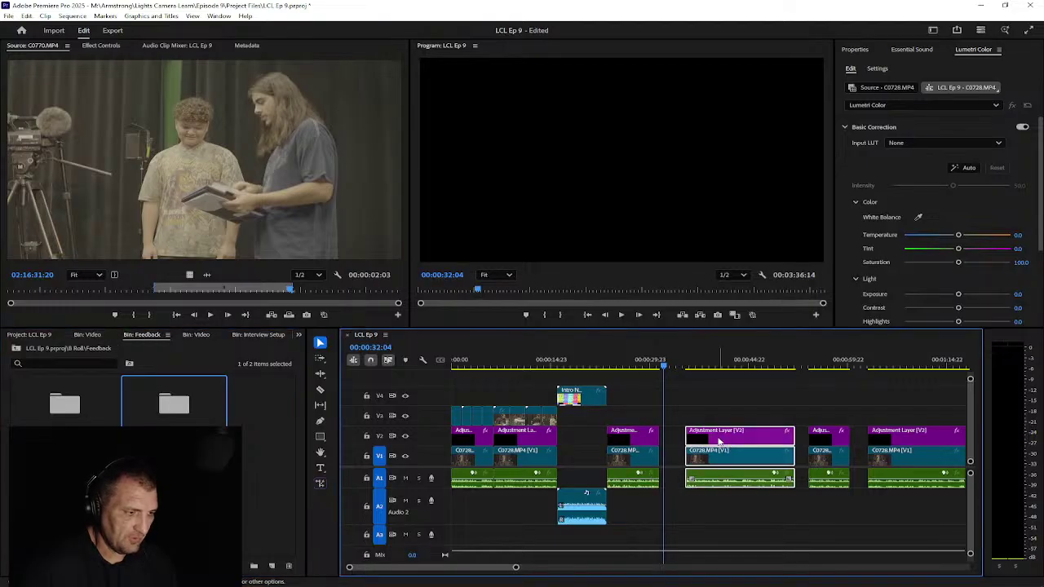
key(alt+Tab)
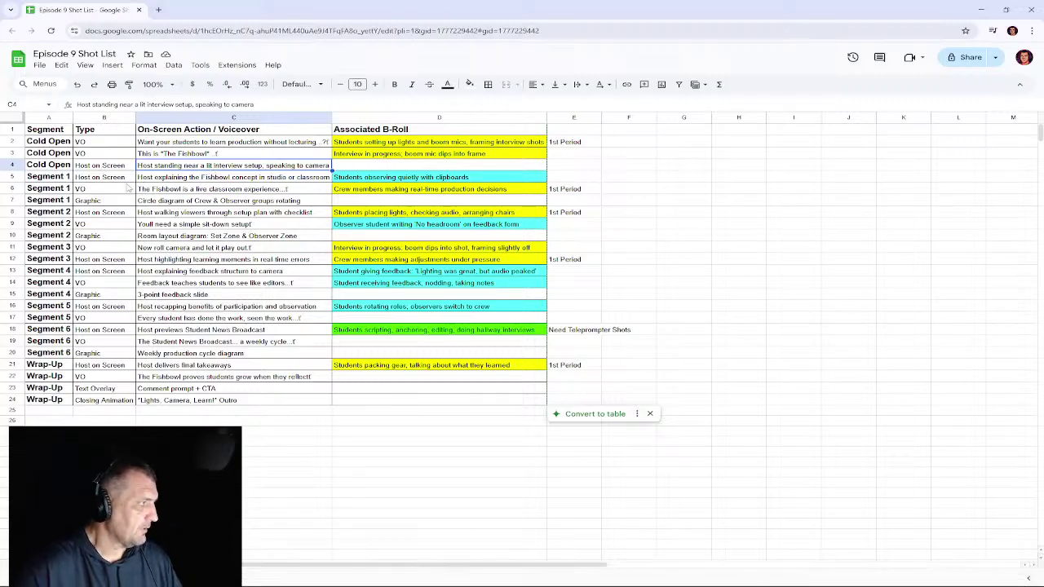
click(51, 179)
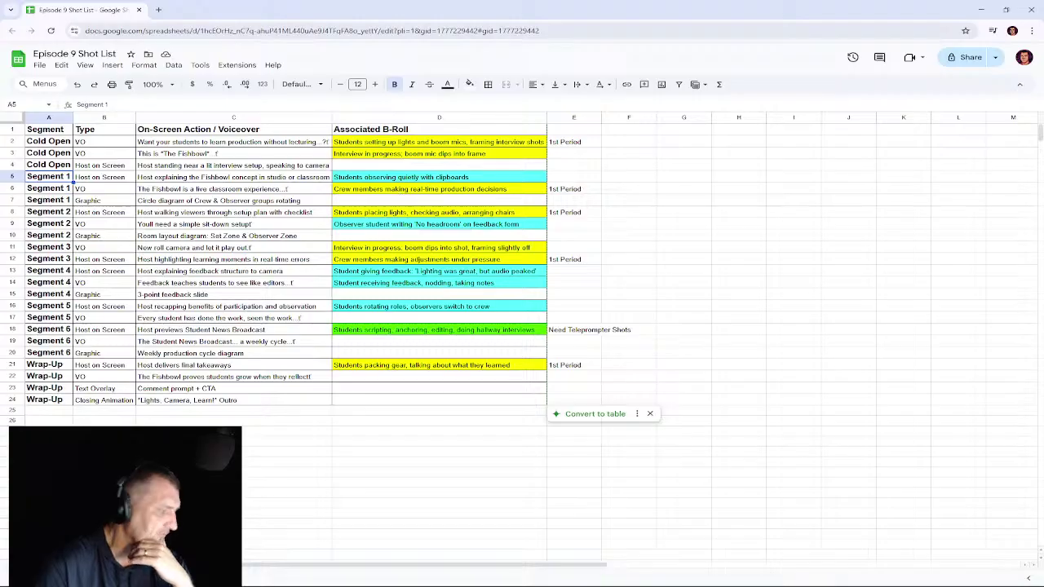
key(alt+Tab)
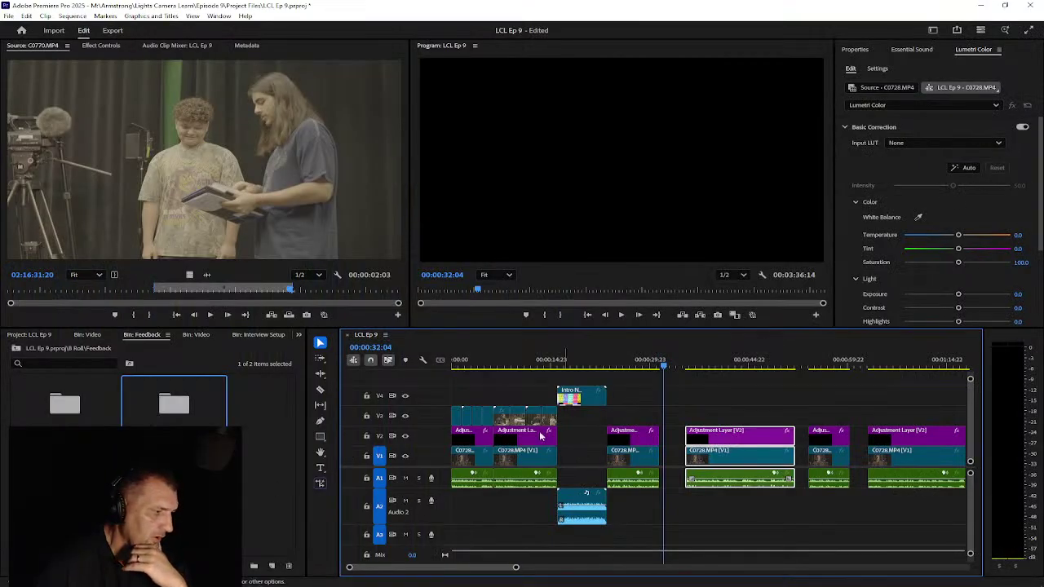
Step: In Premiere Pro, open the Graphics bin and place the "What Is The Fishbowl?" title on V3 after the interview segment following the intro
click(15, 349)
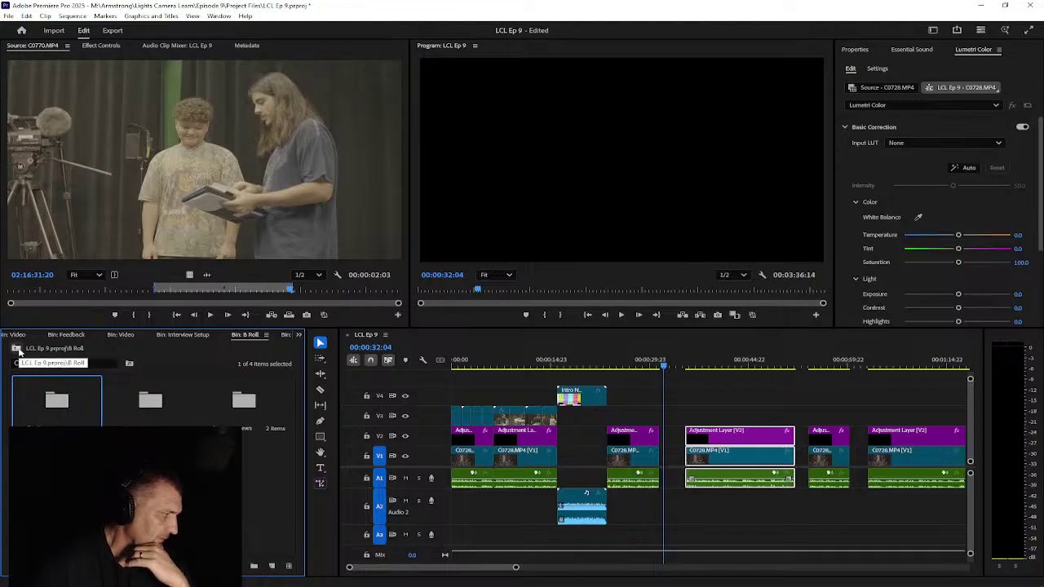
click(16, 349)
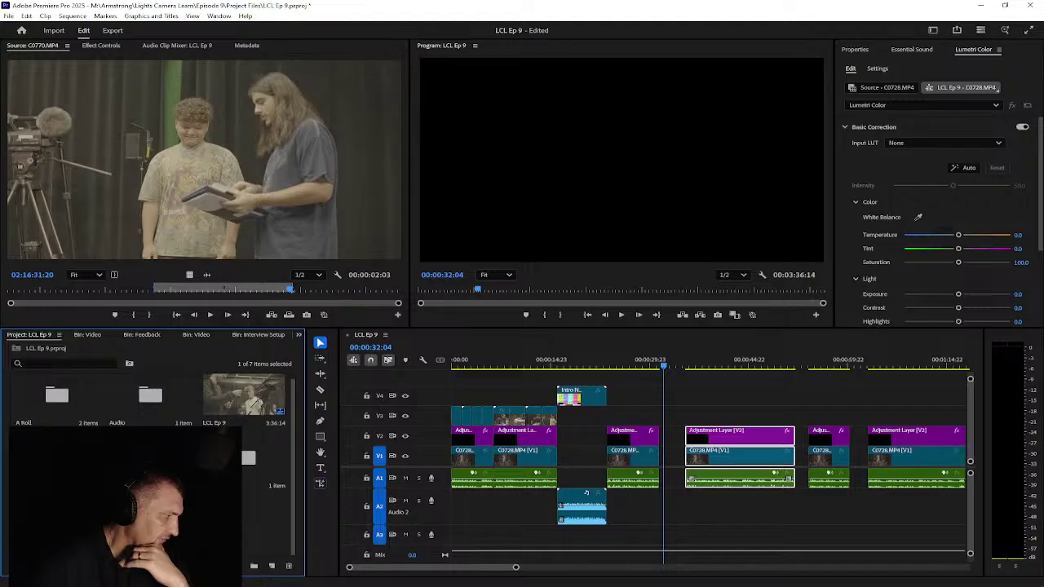
double_click(150, 458)
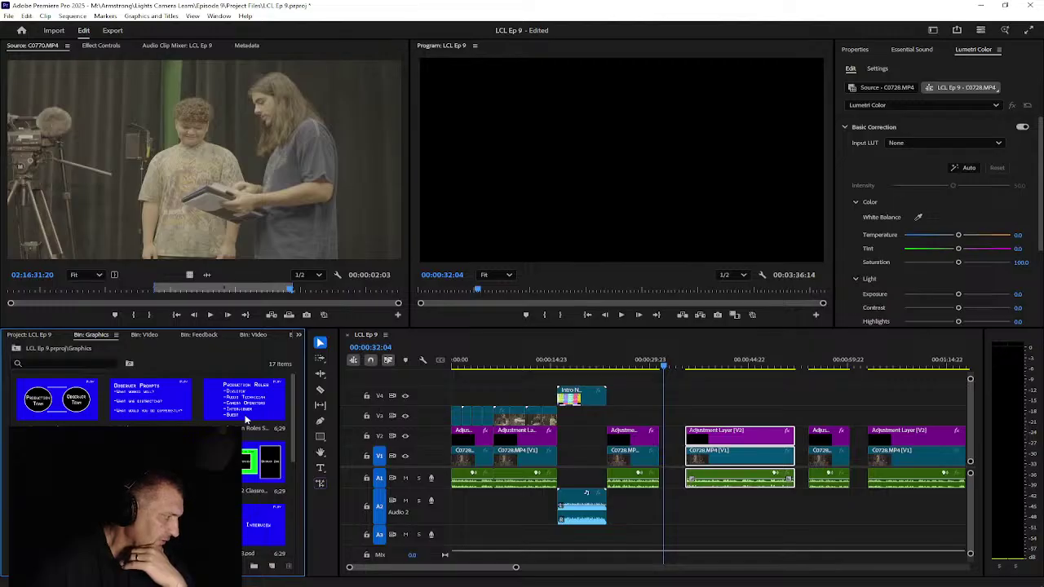
drag(147, 460, 671, 420)
Step: Unlink the intro's audio from its video and paste a copy of that audio on A2 at 00:00:31:14, under the title
click(565, 499)
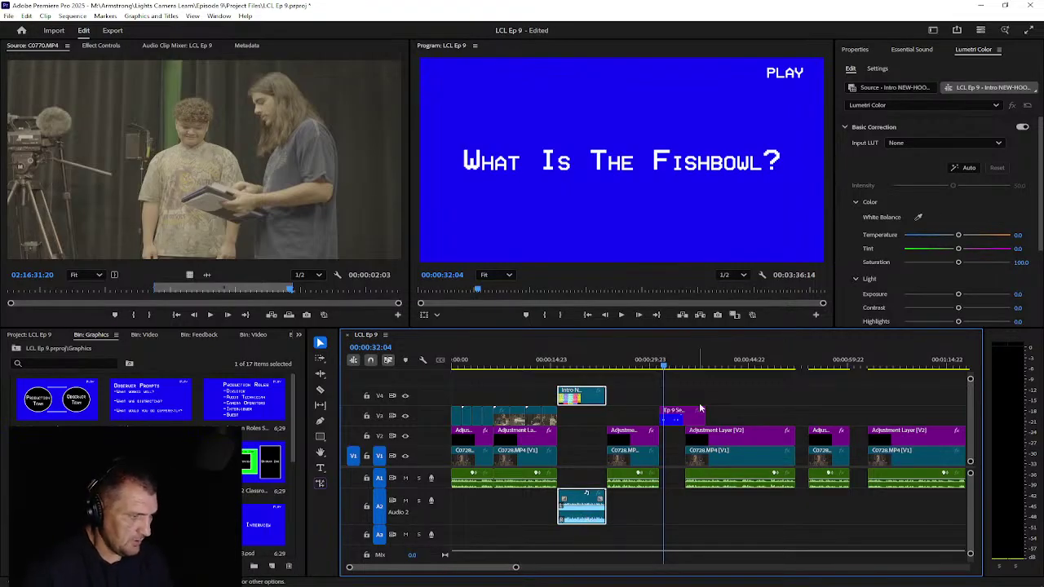
right_click(580, 512)
click(607, 208)
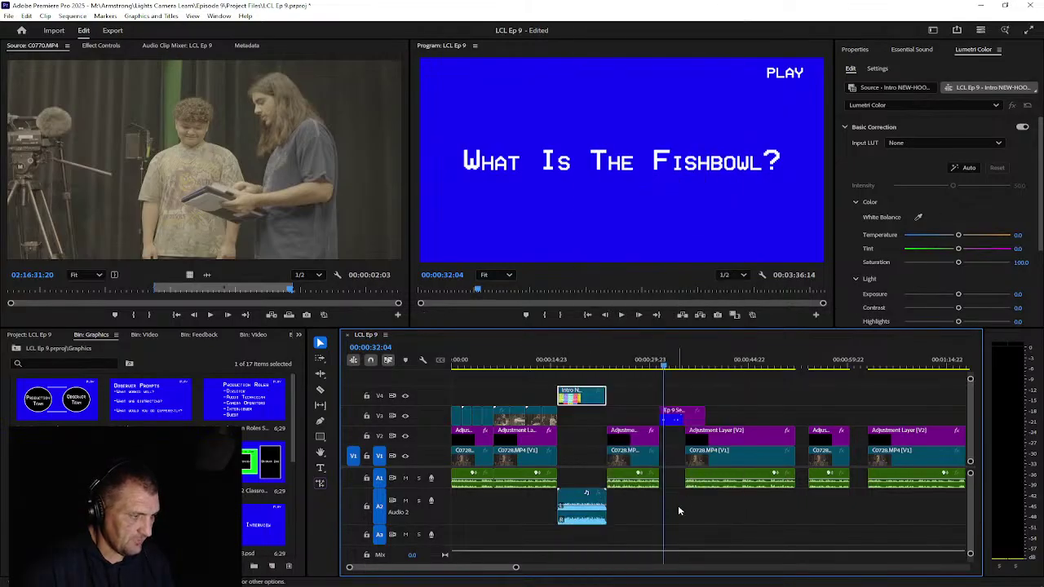
click(594, 526)
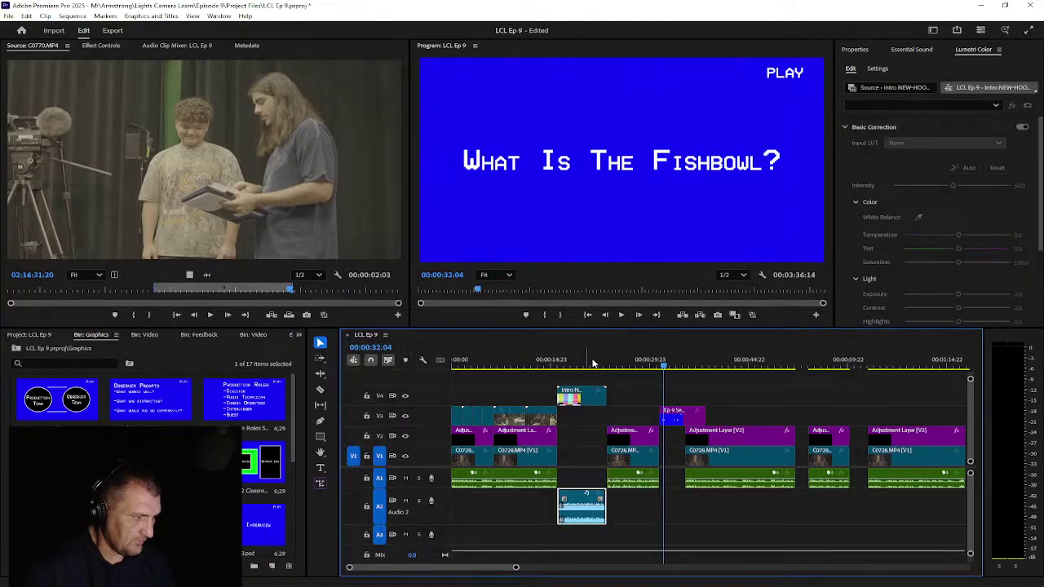
click(665, 365)
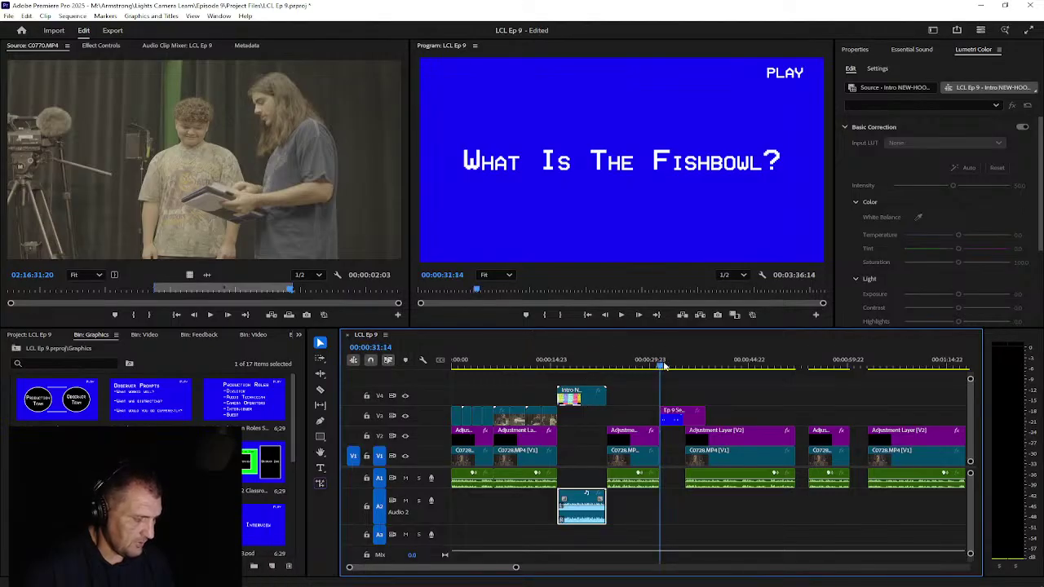
key(ctrl+v)
Step: Link the original intro video on V4 and its audio on A2 together again
click(599, 404)
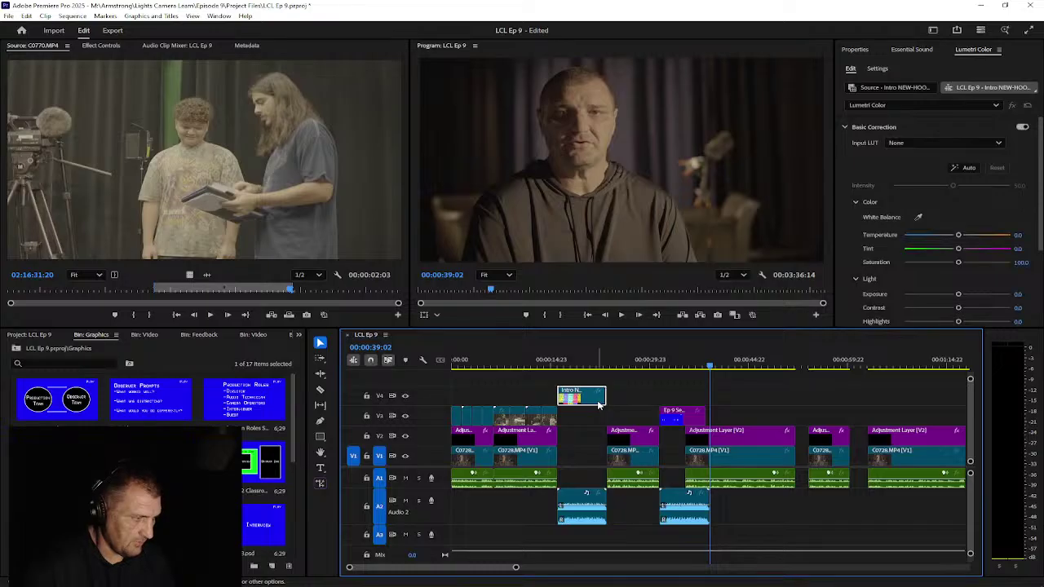
right_click(568, 518)
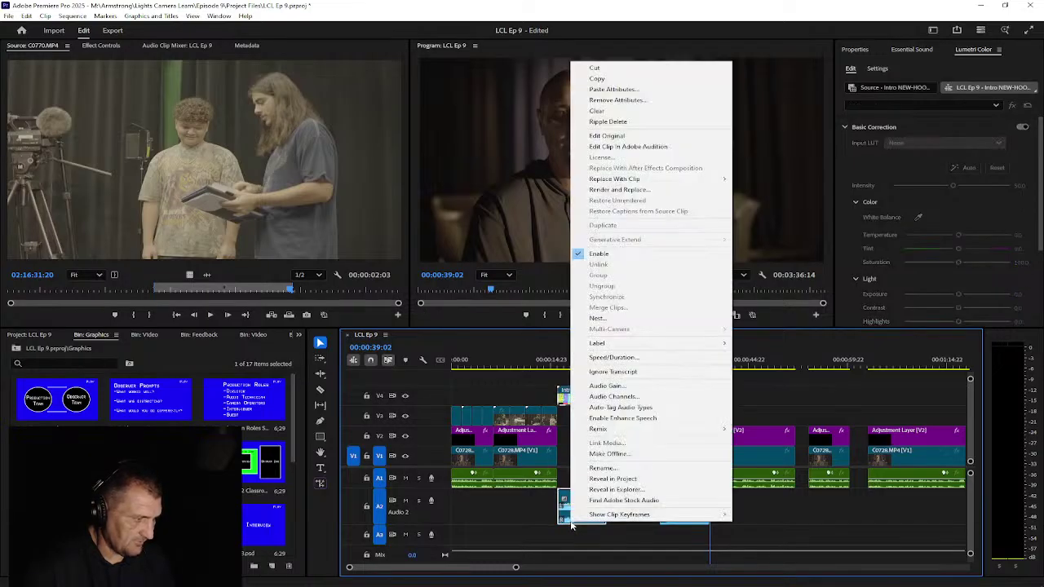
click(563, 482)
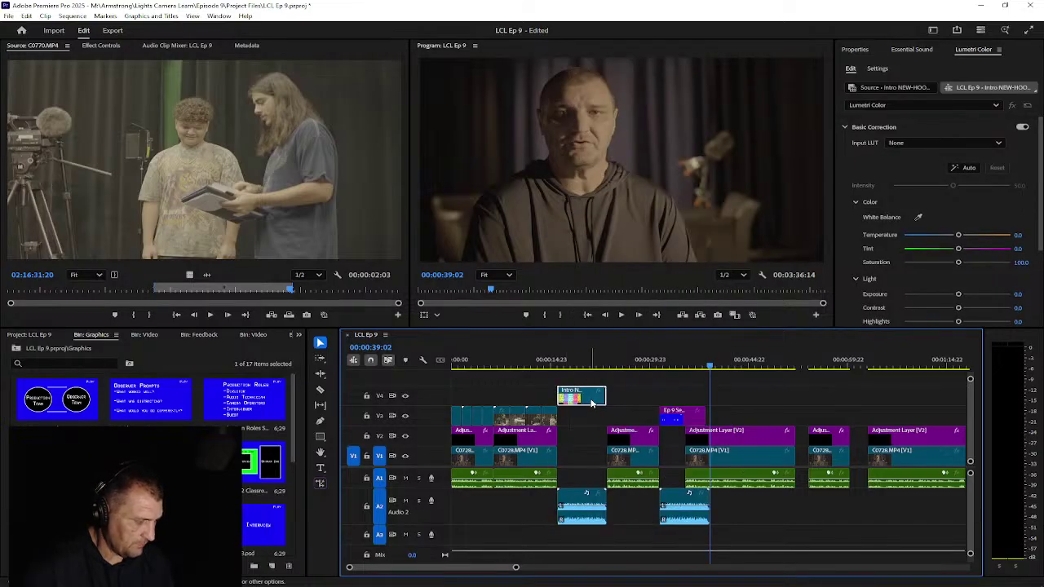
click(598, 522)
right_click(593, 525)
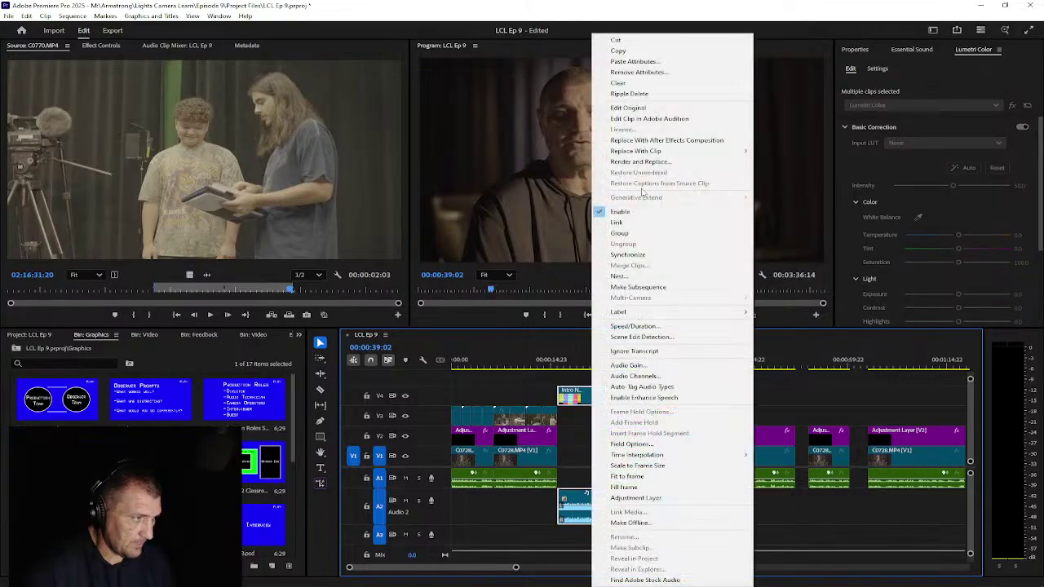
click(644, 222)
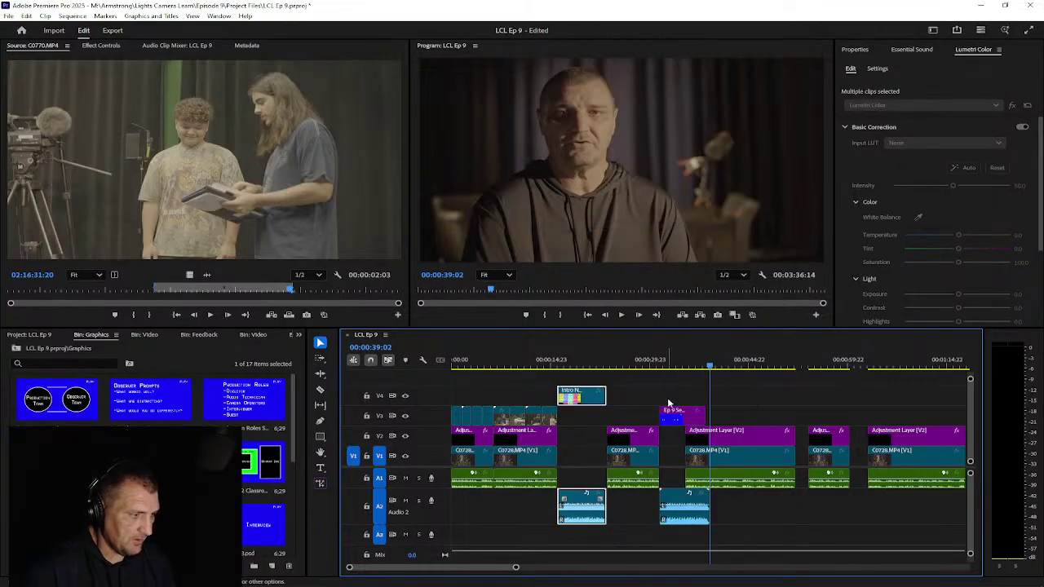
Step: Trim the copied intro audio to the title's length, and move the "What Is The Fishbowl?" title up to V4
click(681, 500)
drag(662, 500, 660, 499)
click(644, 360)
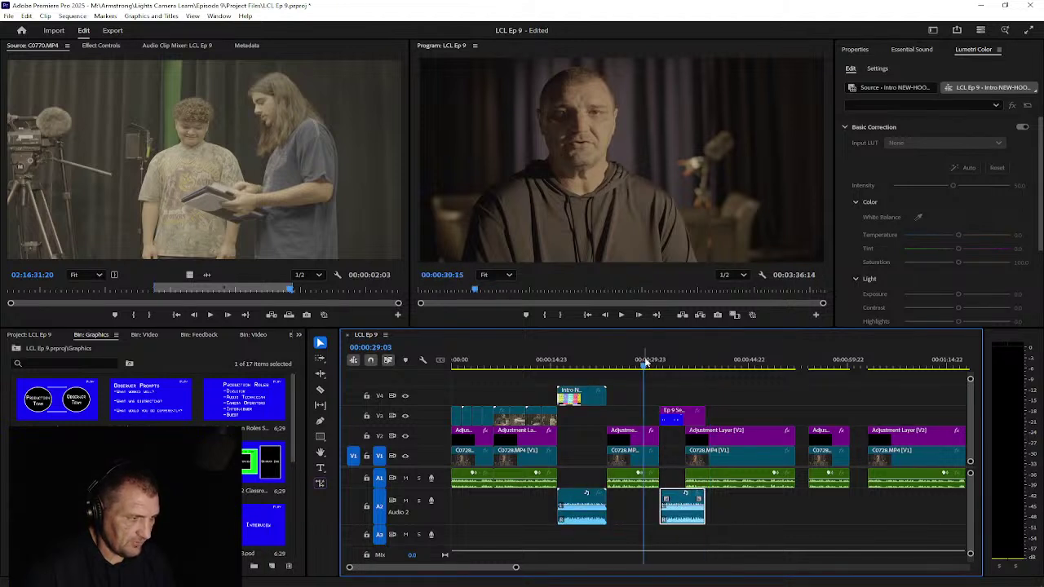
click(681, 412)
drag(682, 412, 682, 396)
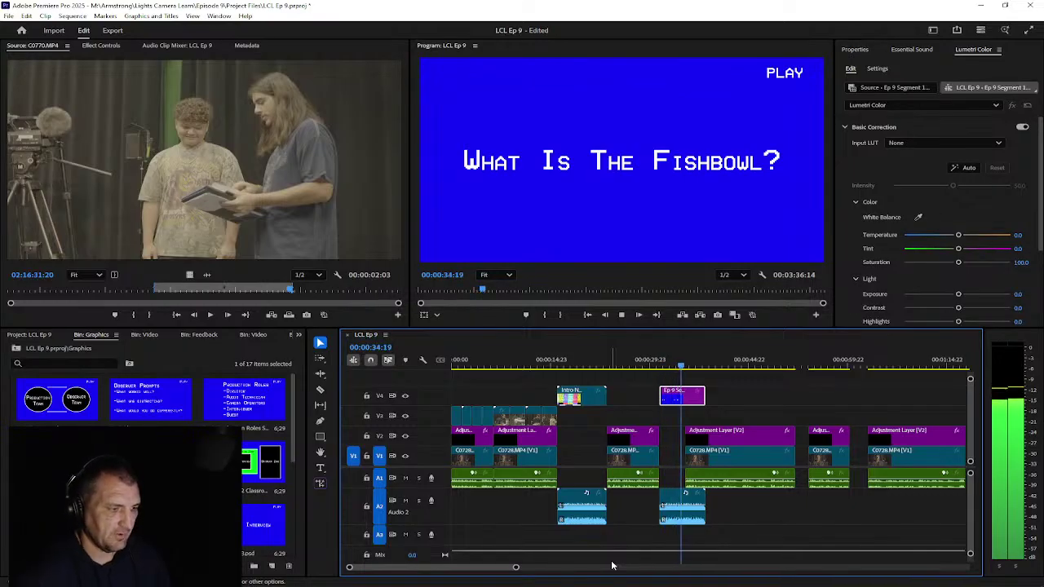
key(space)
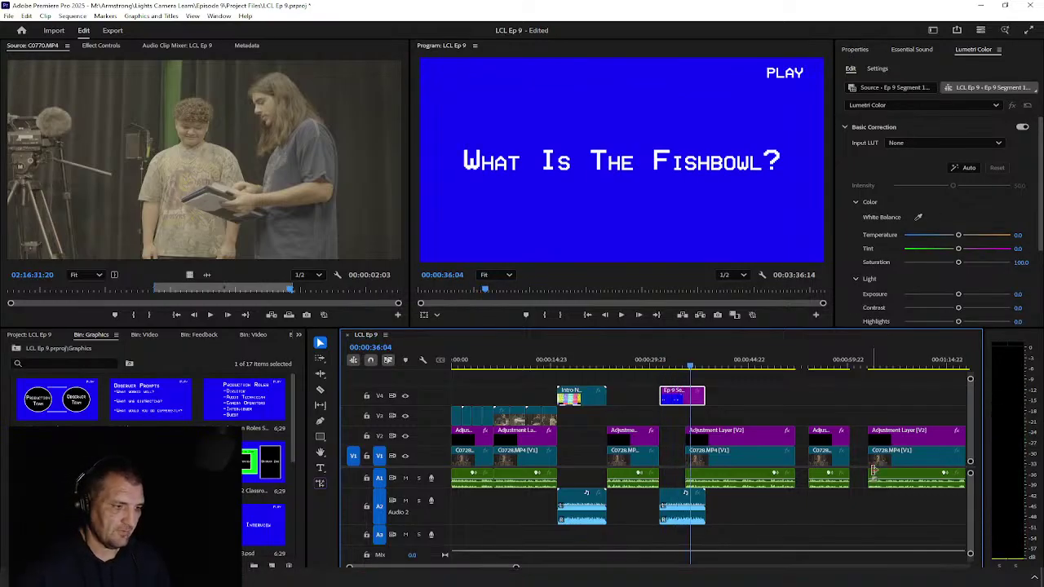
Step: Shift all clips after the first Segment 1 interview clip later on the timeline to open a wide gap
drag(517, 567, 601, 568)
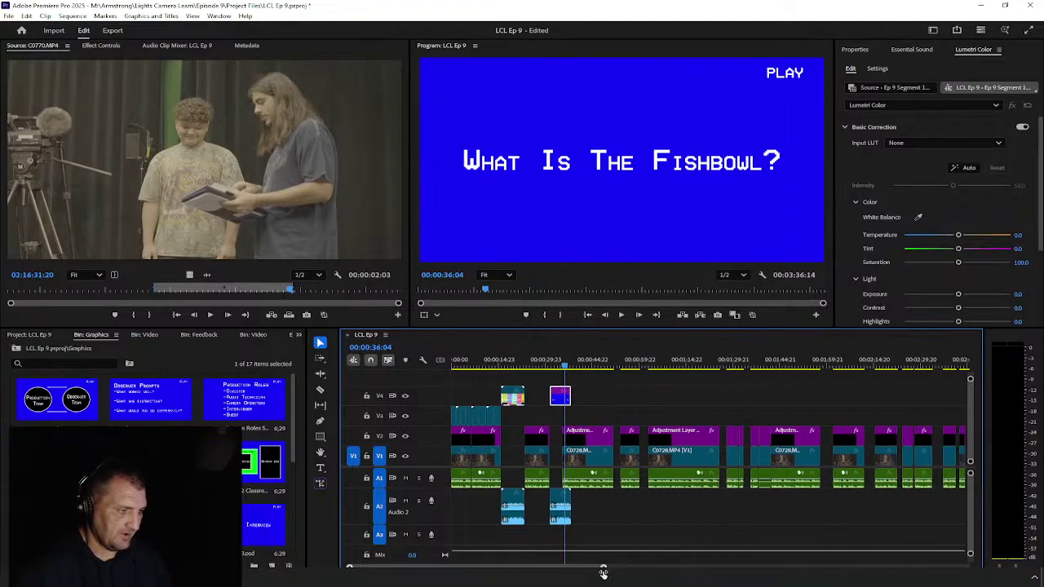
click(610, 439)
drag(610, 414, 967, 491)
drag(502, 573, 483, 573)
Step: Move the interview segment following the title, with its adjustment layer, against the title's end and play it
mouse_move(596, 446)
mouse_down()
mouse_move(707, 444)
mouse_move(607, 450)
mouse_up()
click(667, 440)
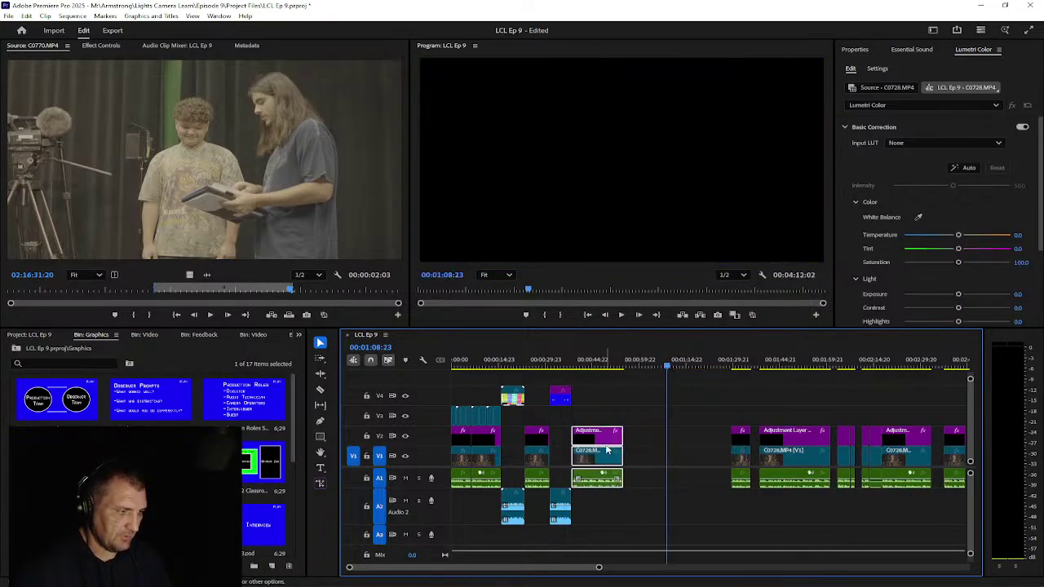
click(558, 359)
key(space)
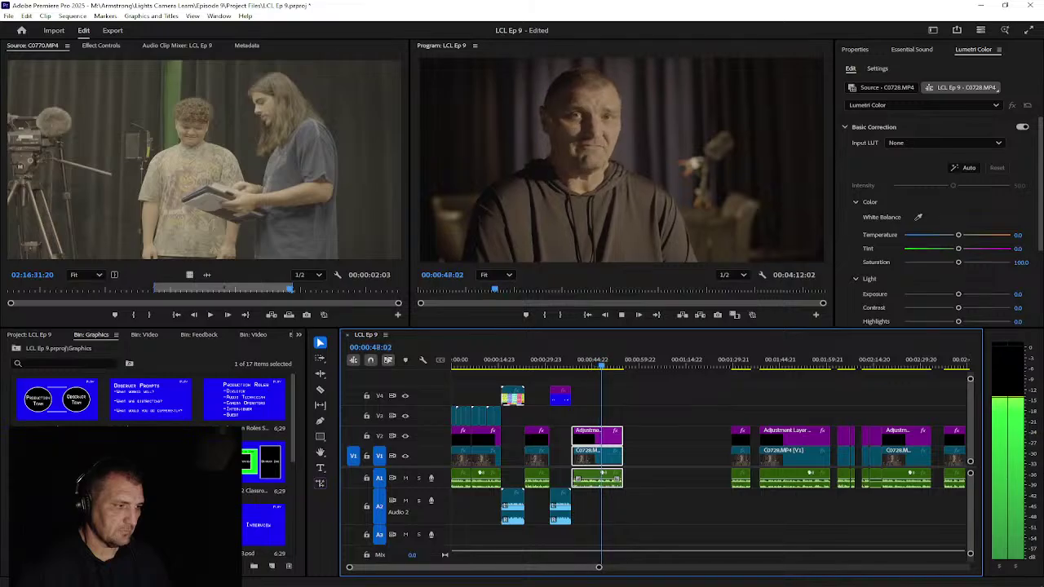
Step: Stop playback and park the playhead at 00:00:47:06 in the interview segment after the title
key(space)
key(Left)
key(Left)
key(Left)
key(Left)
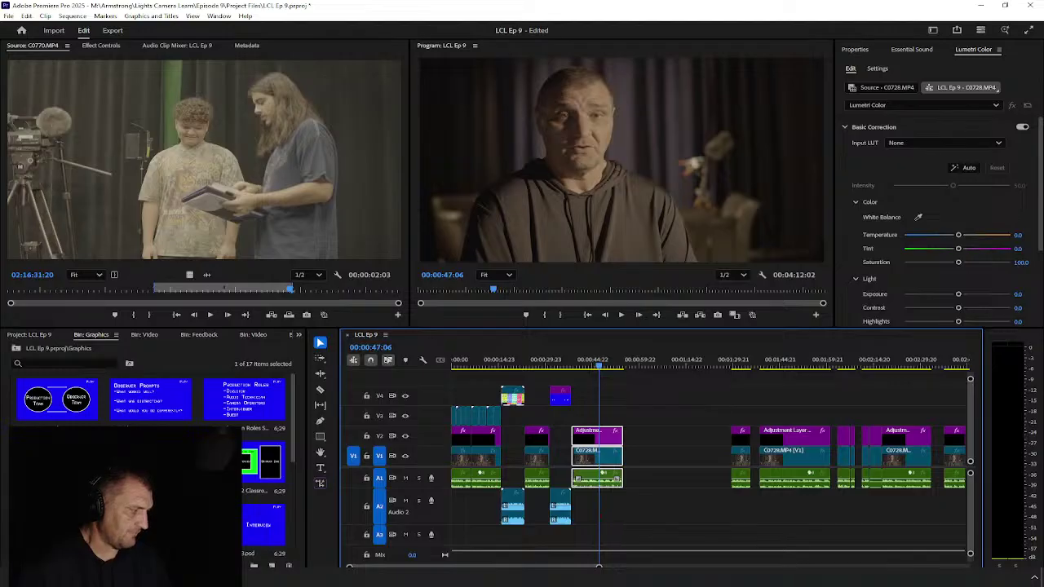
Step: Switch to the Episode 9 Shot List spreadsheet to check the Segment 1 Graphic row, and return to Premiere Pro
key(alt+Tab)
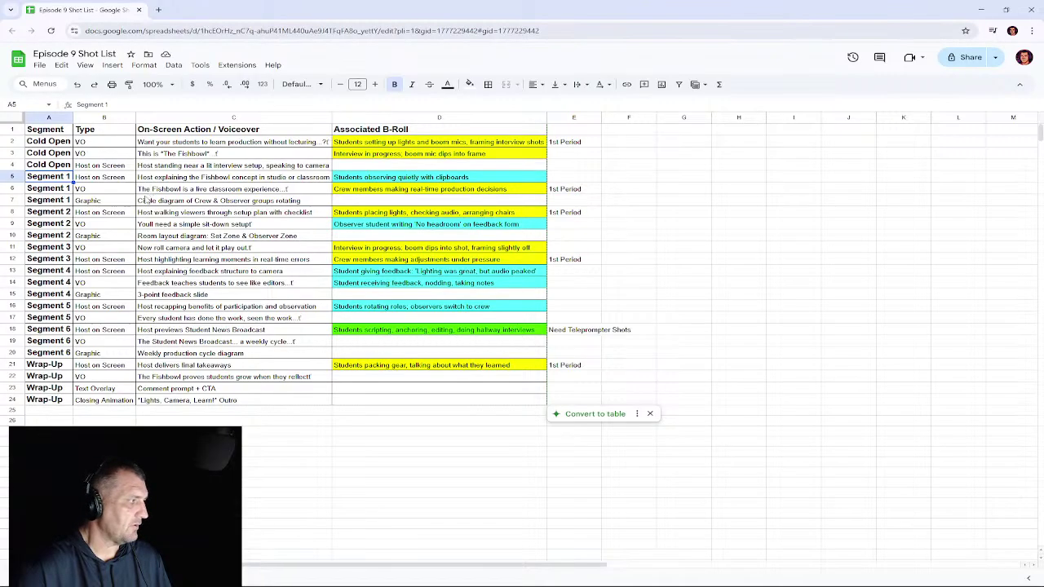
click(153, 204)
click(101, 202)
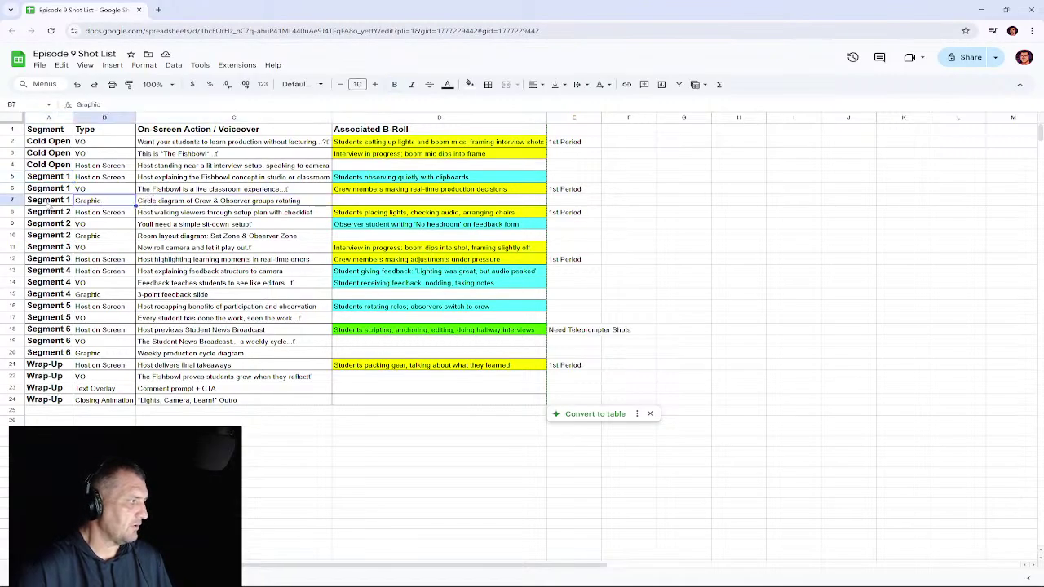
click(51, 202)
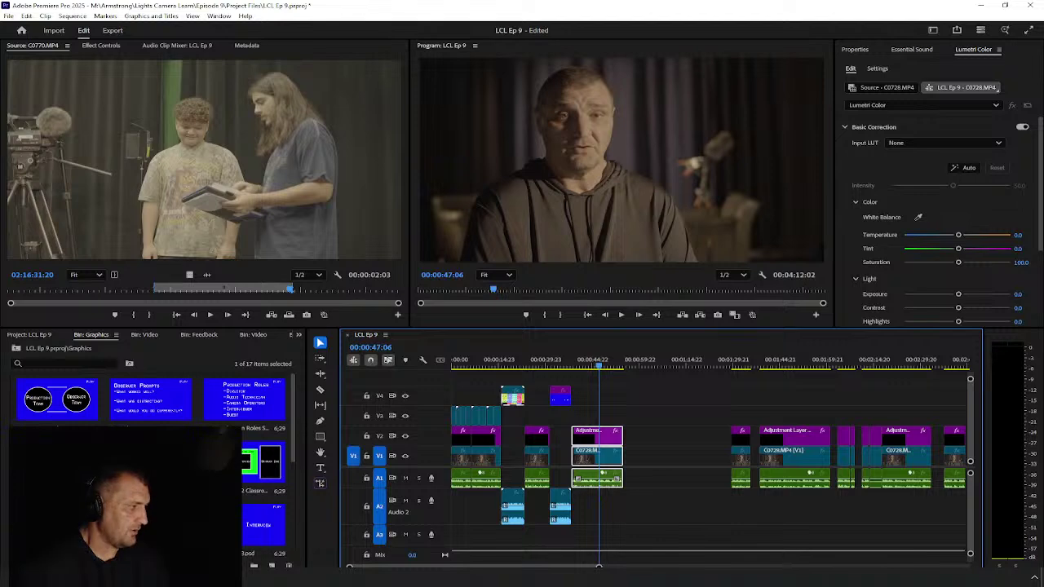
Step: Place the Production Team / Observer Team graphic on V3 from 00:00:47:06 to the interview segment's end and play the section
drag(61, 408, 615, 417)
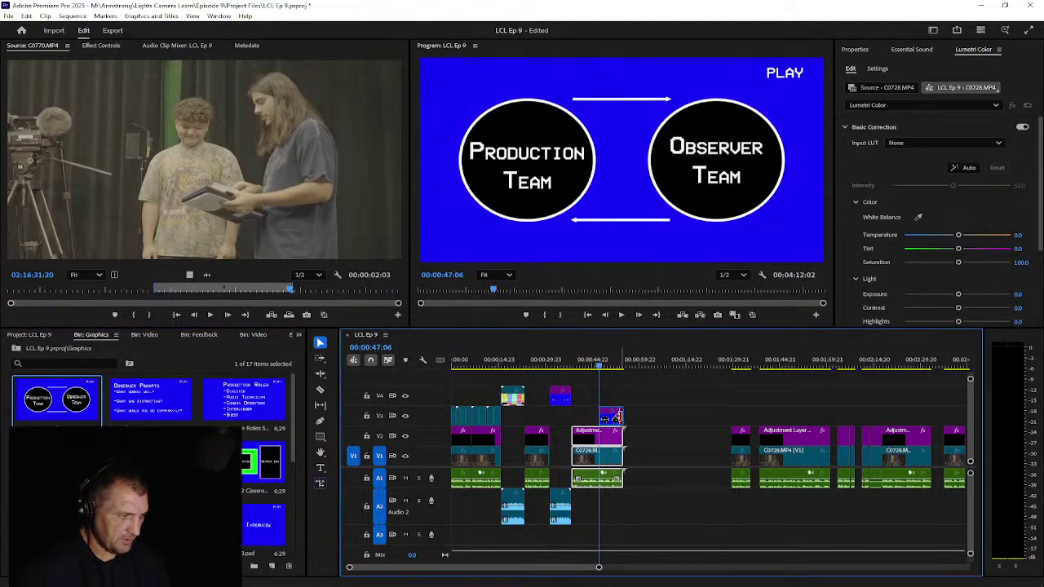
click(561, 367)
key(space)
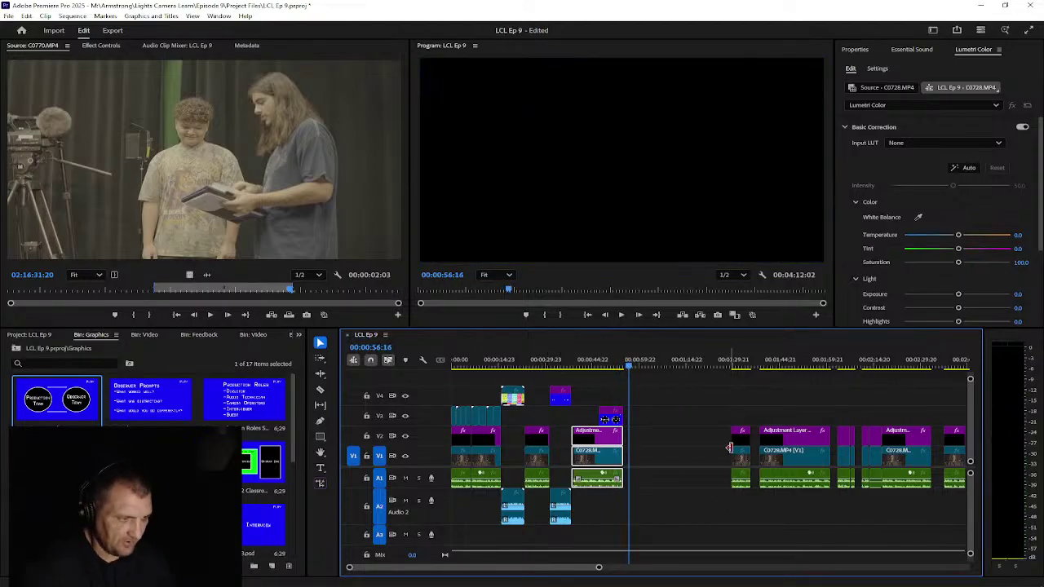
Step: Play the next interview clip after the gap and move it with its adjustment layer against the previous interview segment's end
click(732, 365)
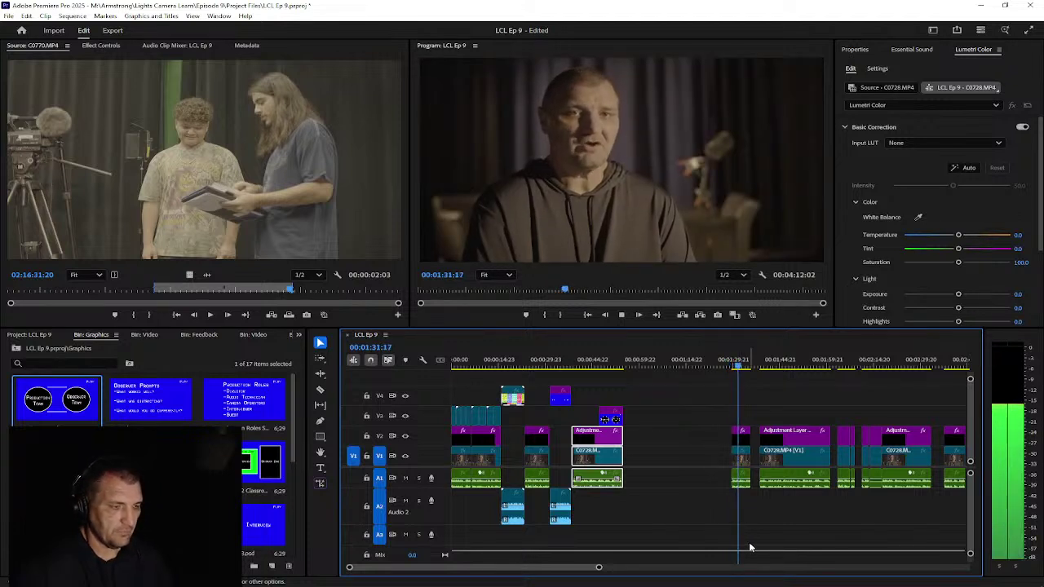
key(space)
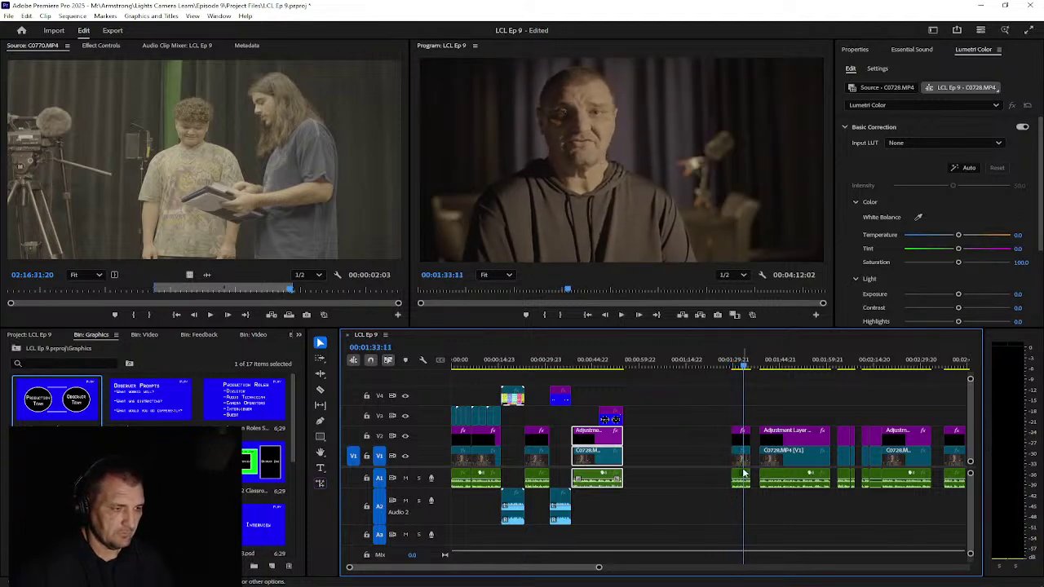
drag(742, 462, 634, 462)
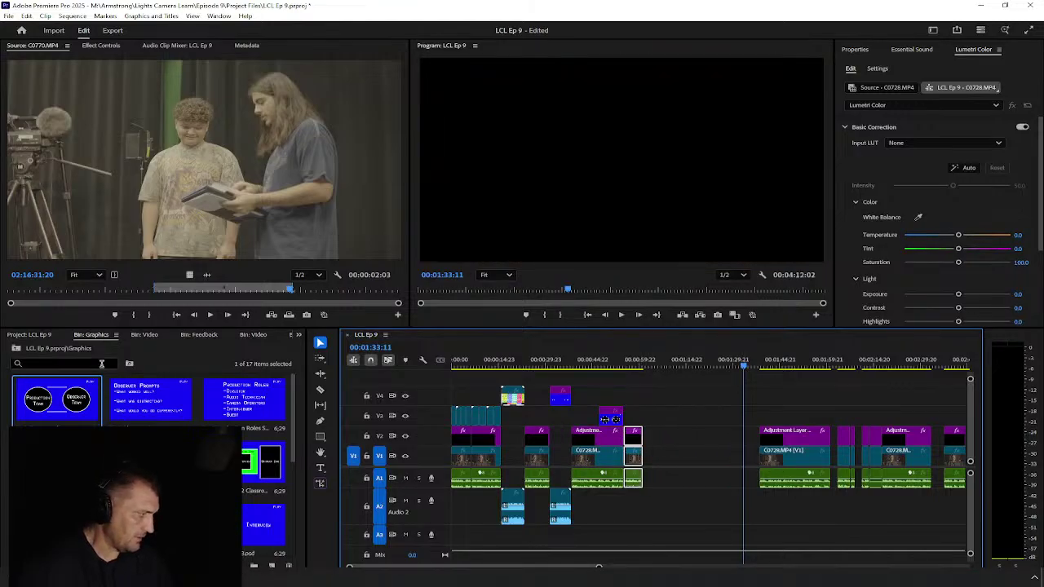
Step: Look through the Student Interviews video bin in B Roll for suitable footage and return to the B Roll bin
click(18, 348)
double_click(56, 395)
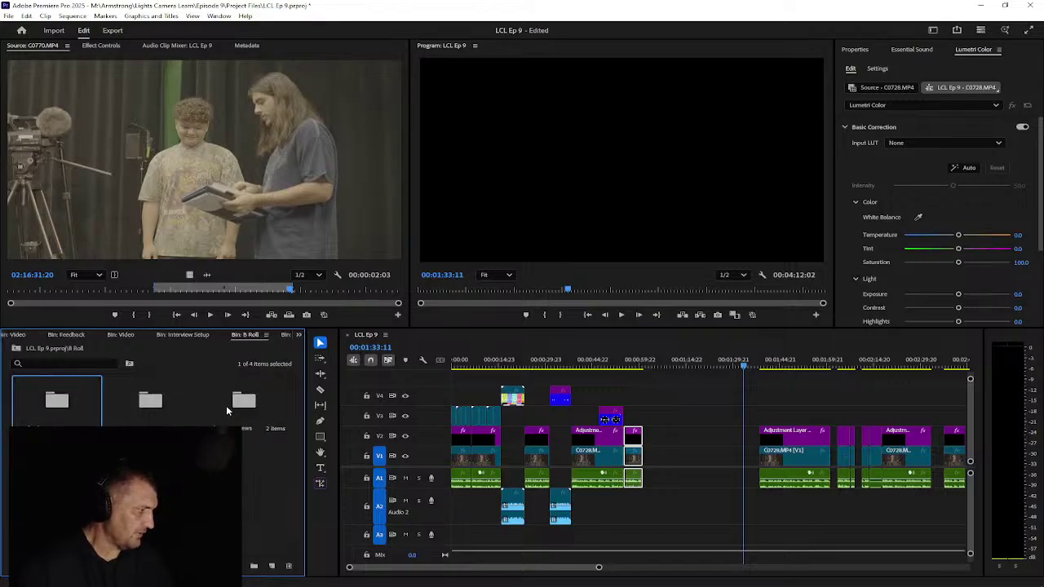
double_click(230, 407)
double_click(155, 409)
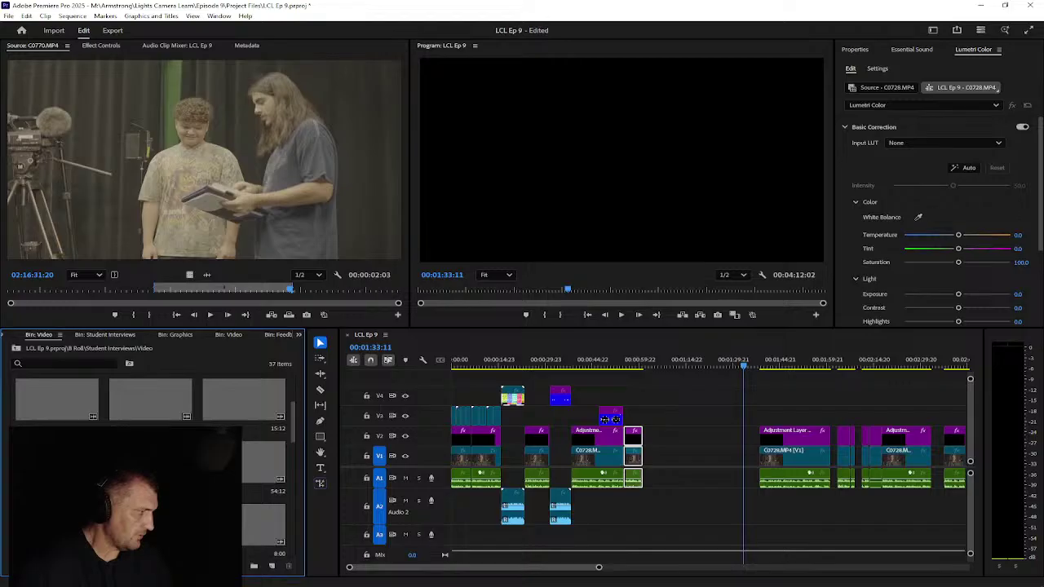
scroll(151, 457, down, 10)
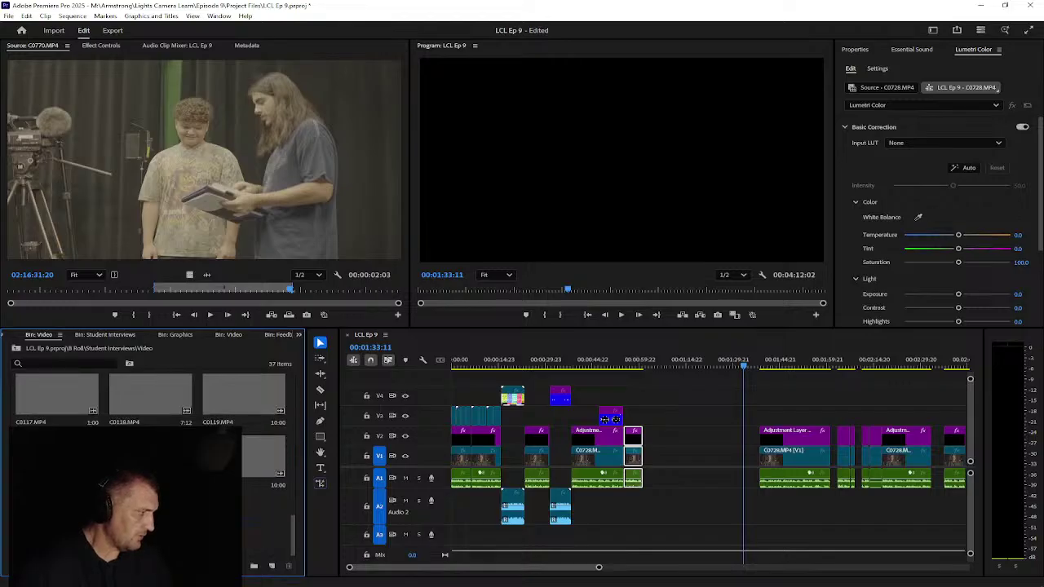
scroll(151, 457, up, 10)
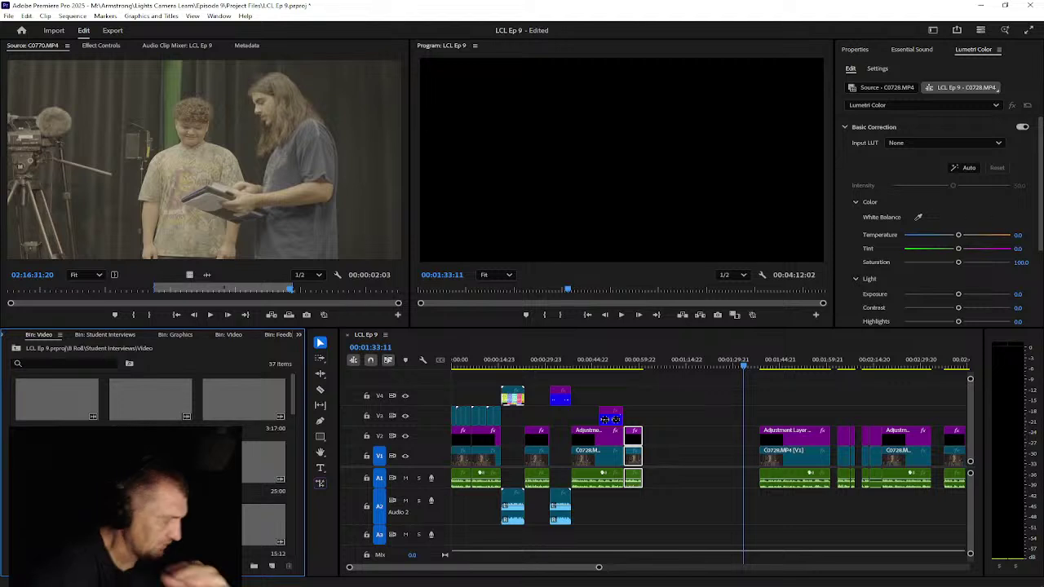
click(15, 349)
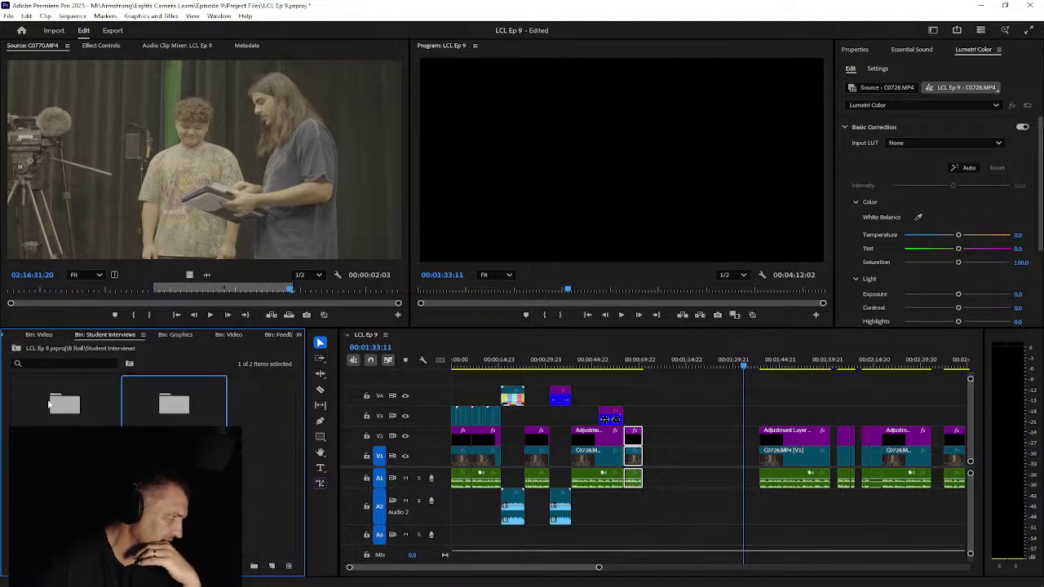
click(16, 349)
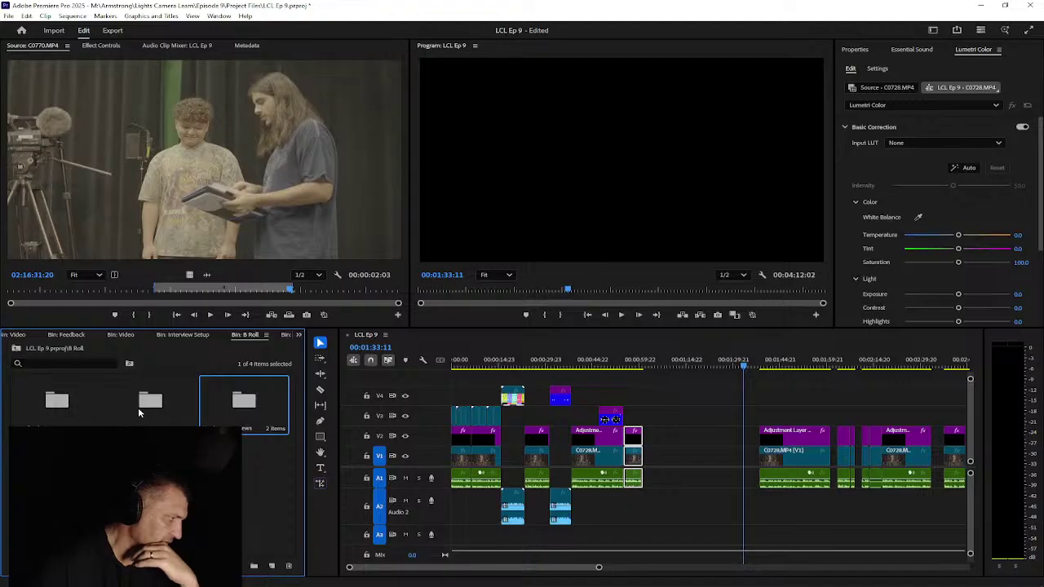
Step: Open C0758.MP4 from the Interview Setup video bin in the Source Monitor
double_click(139, 412)
click(15, 349)
click(53, 416)
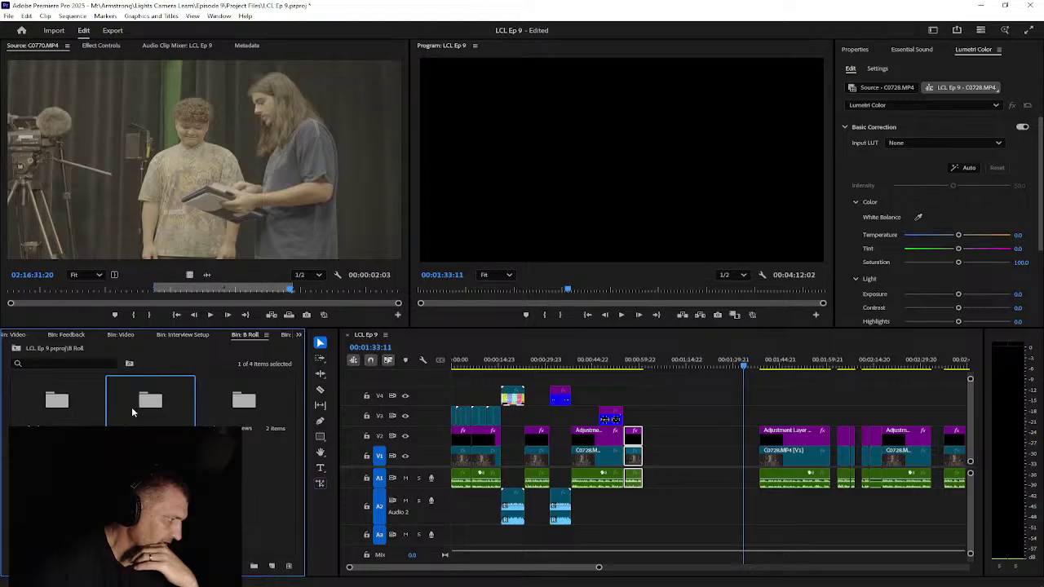
double_click(148, 412)
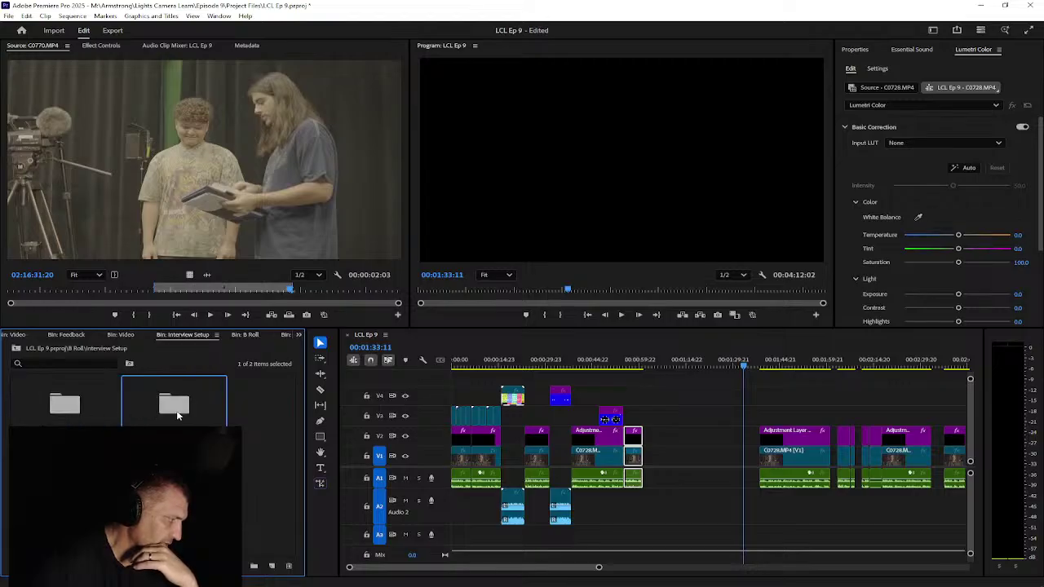
double_click(175, 408)
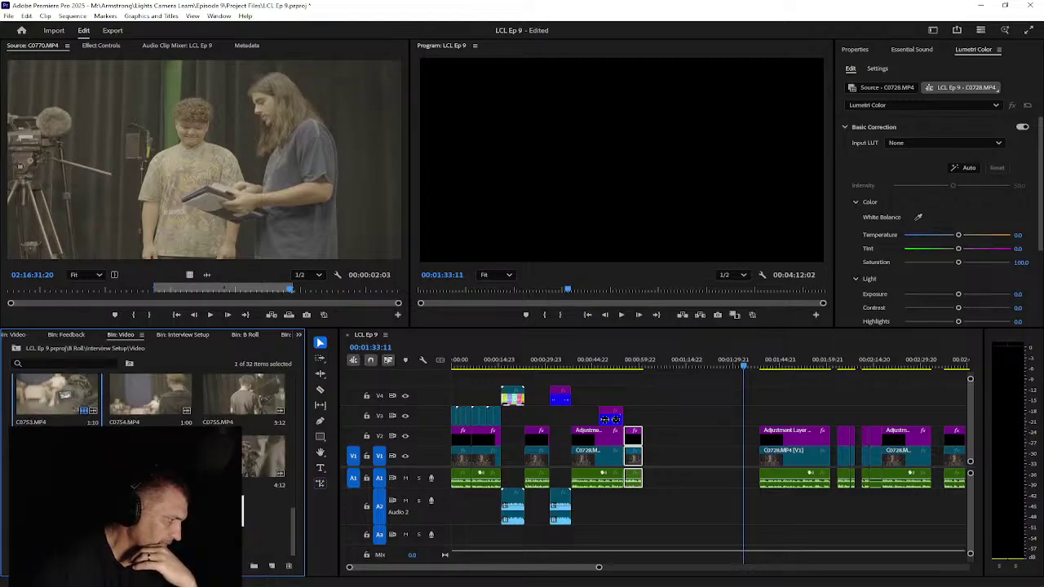
double_click(264, 461)
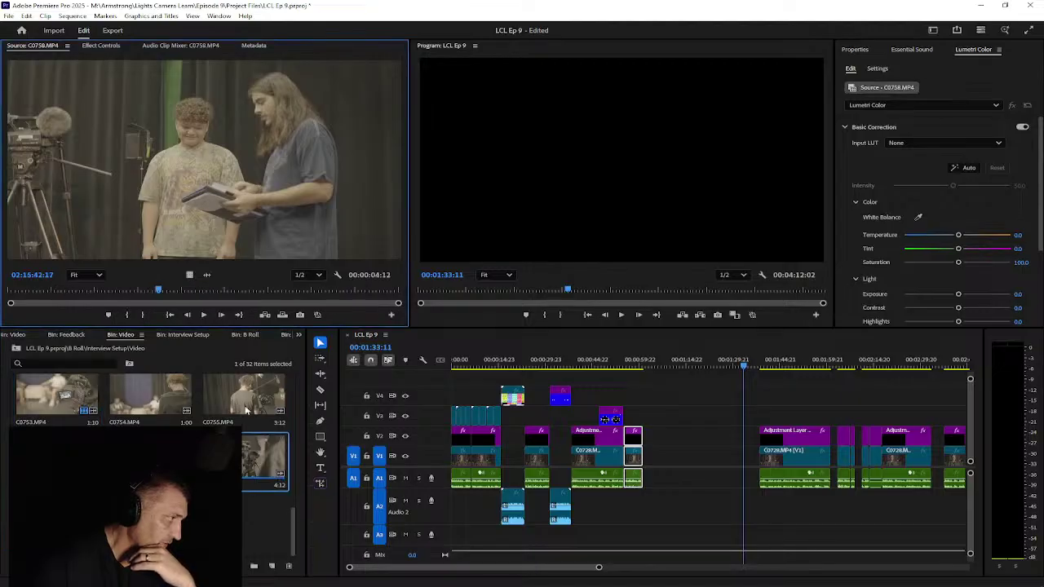
Step: Mark a 1:10 range of C0758.MP4 ending at 02:15:44:09 and place its video on V3 above the moved interview clip's start
mouse_move(92, 290)
mouse_down()
mouse_move(49, 292)
mouse_move(300, 292)
mouse_up()
click(127, 316)
click(149, 314)
click(148, 316)
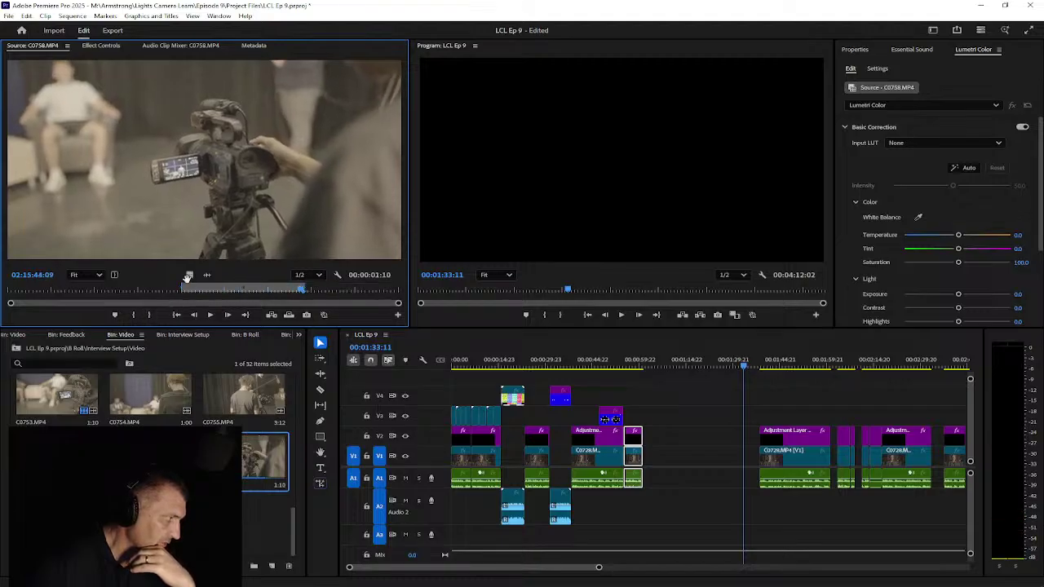
drag(193, 276, 644, 420)
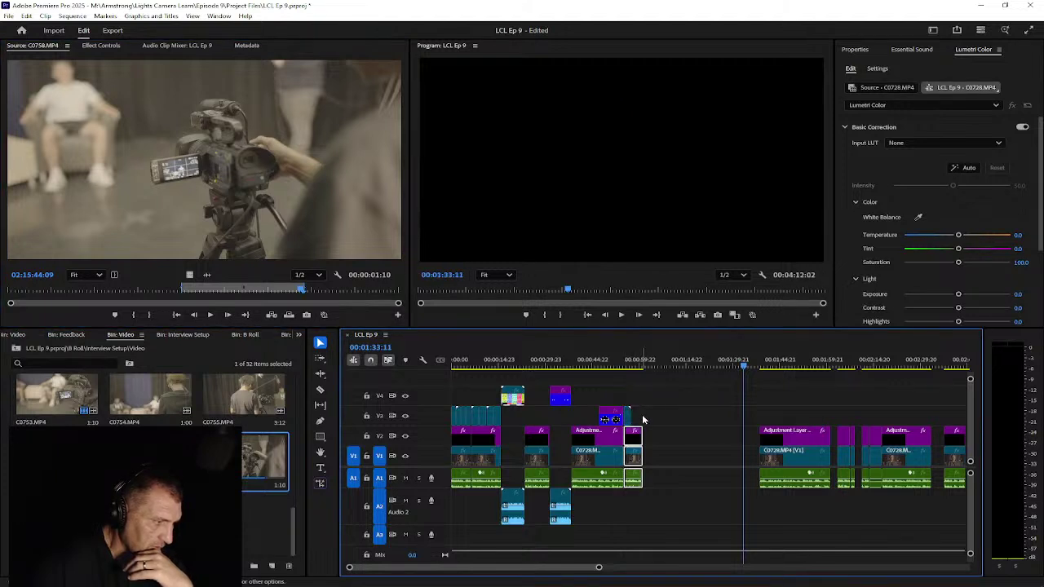
Step: Review the C0758.MP4 B-roll over the interview, extend its end slightly on V3, and replay it from about 00:00:53:14
click(621, 367)
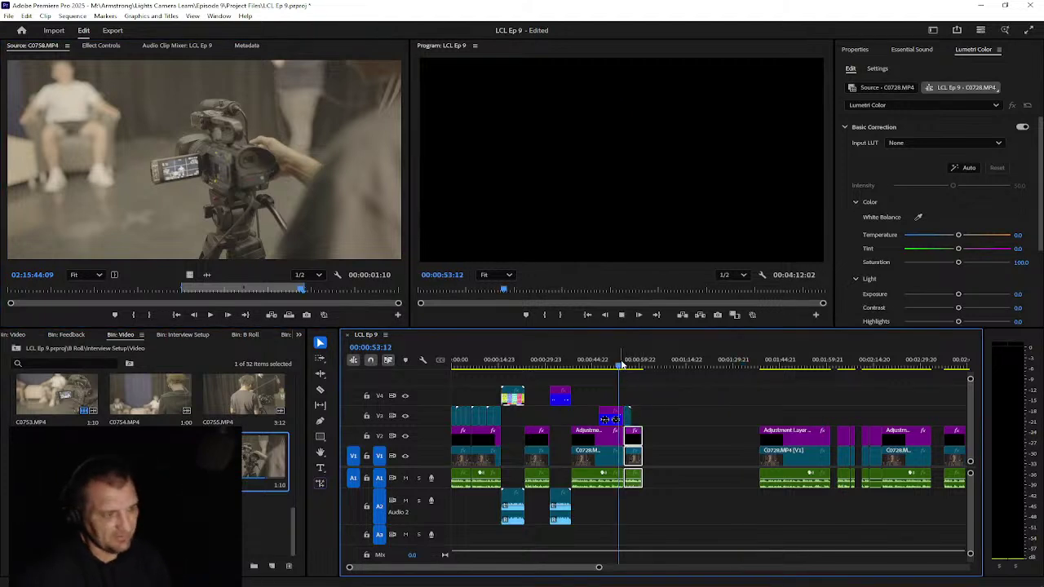
key(space)
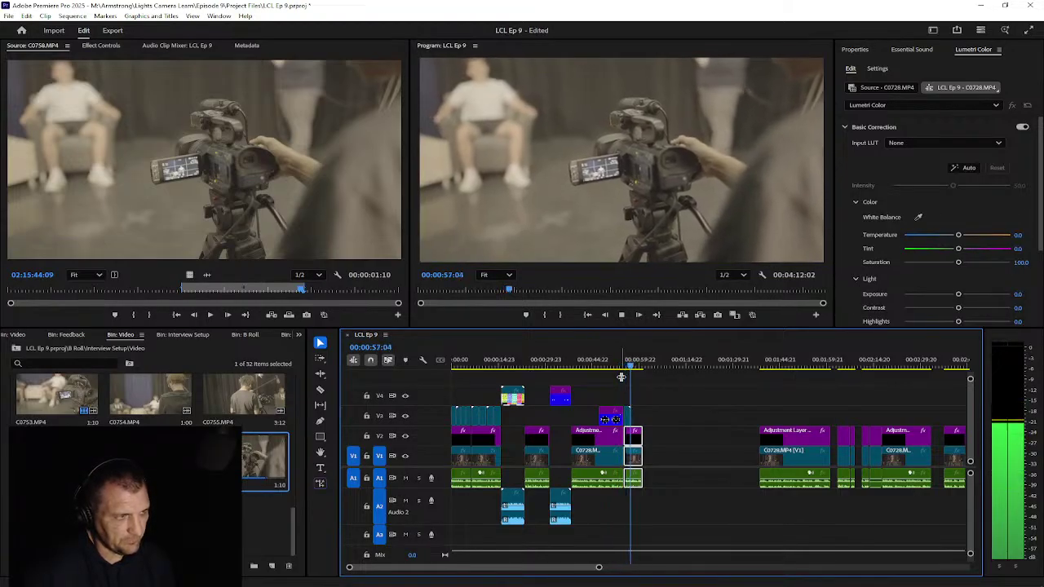
key(space)
drag(599, 568, 459, 568)
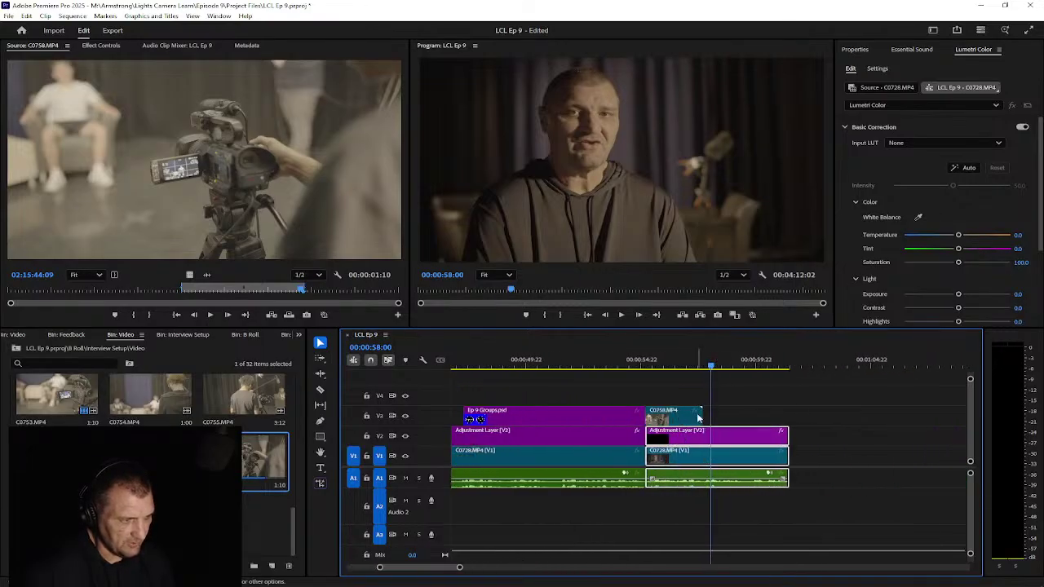
drag(710, 367, 693, 367)
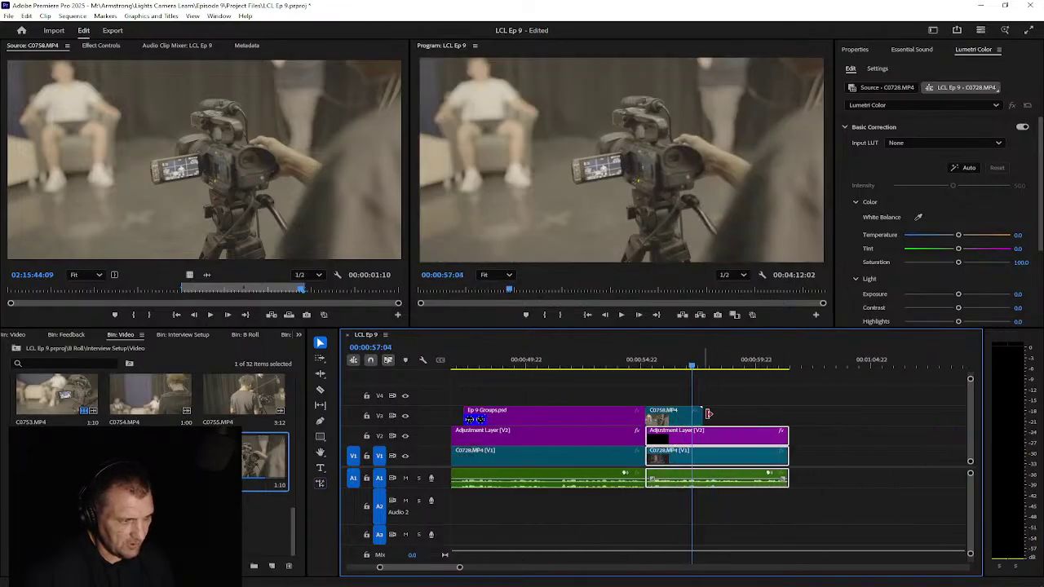
mouse_move(699, 417)
mouse_down()
mouse_move(687, 422)
mouse_move(703, 423)
mouse_up()
click(612, 359)
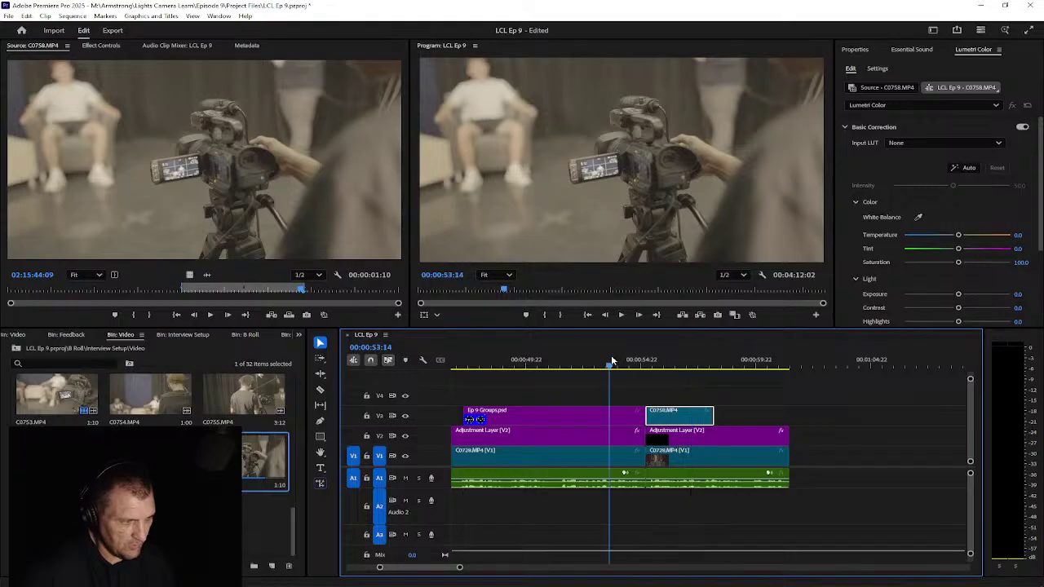
key(space)
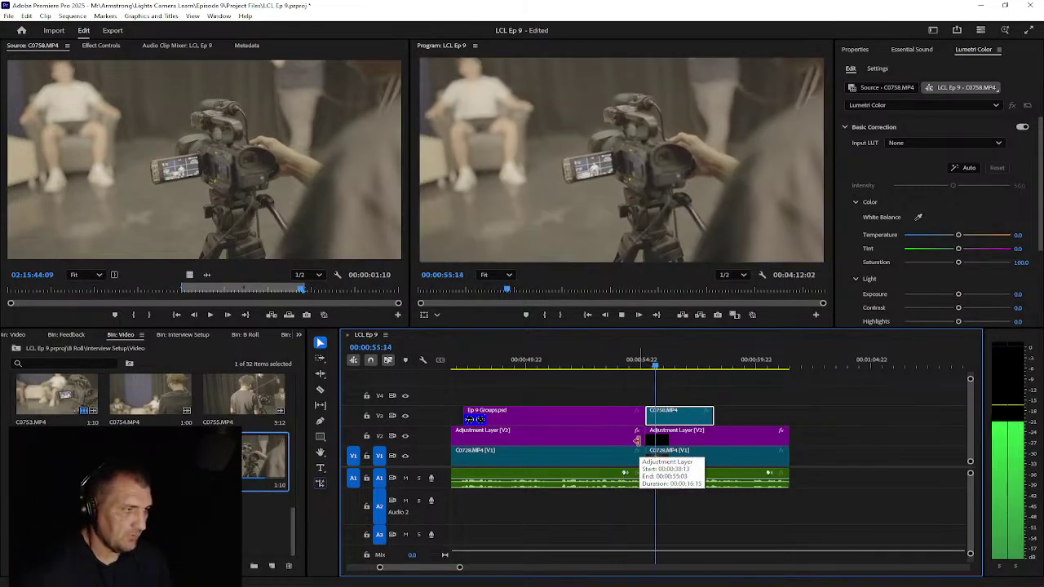
key(space)
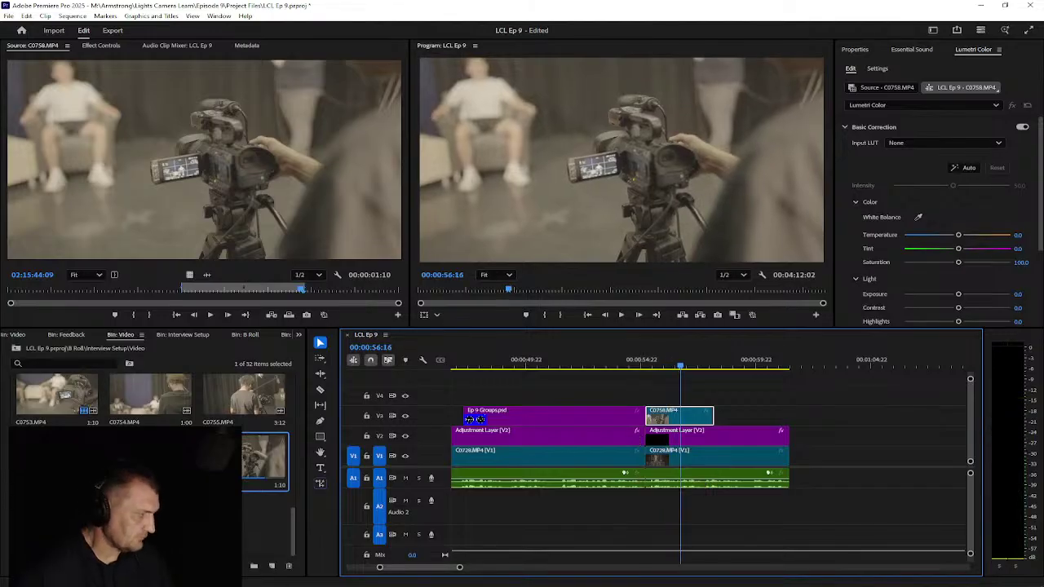
Step: Open the Feedback video bin and scrub through C0772.MP4 in the Source Monitor as a possible follow-up shot
click(22, 349)
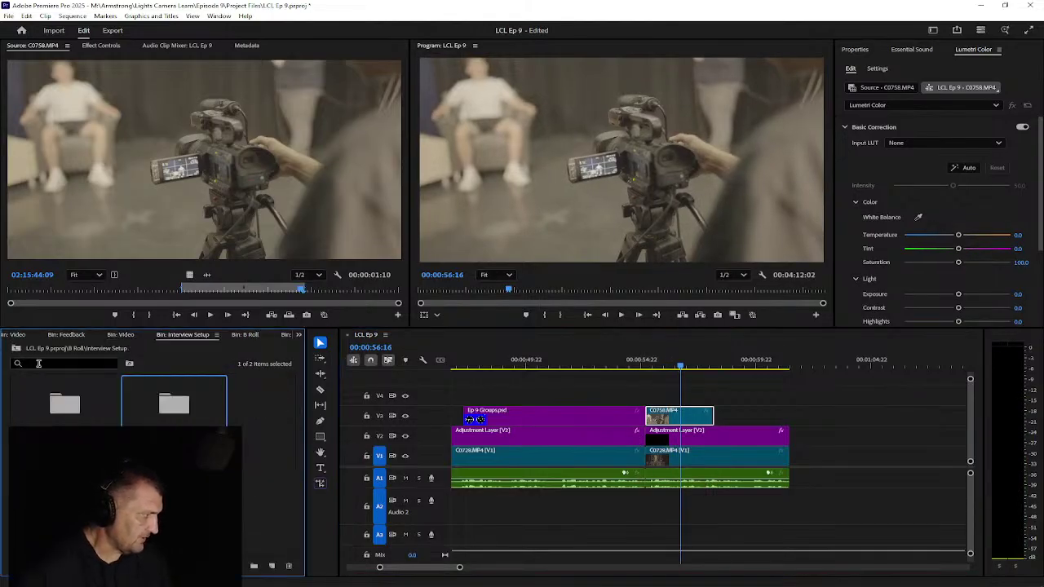
click(16, 352)
double_click(49, 418)
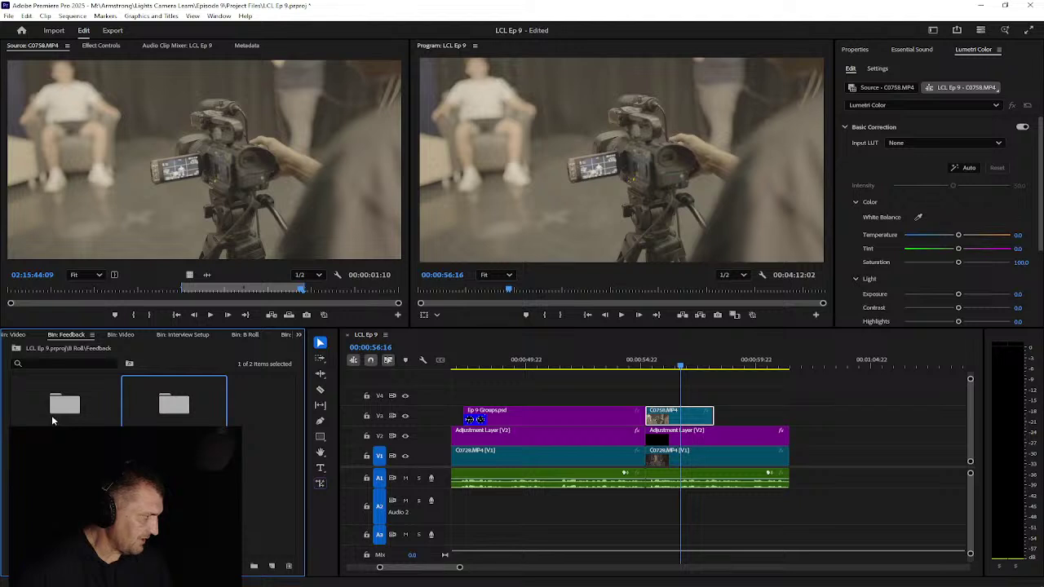
double_click(140, 417)
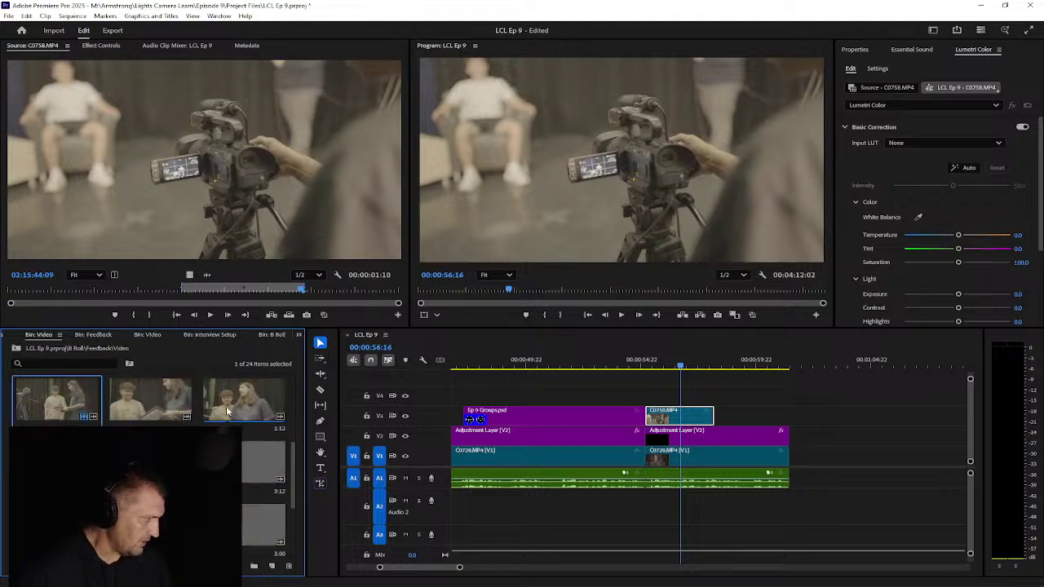
double_click(229, 406)
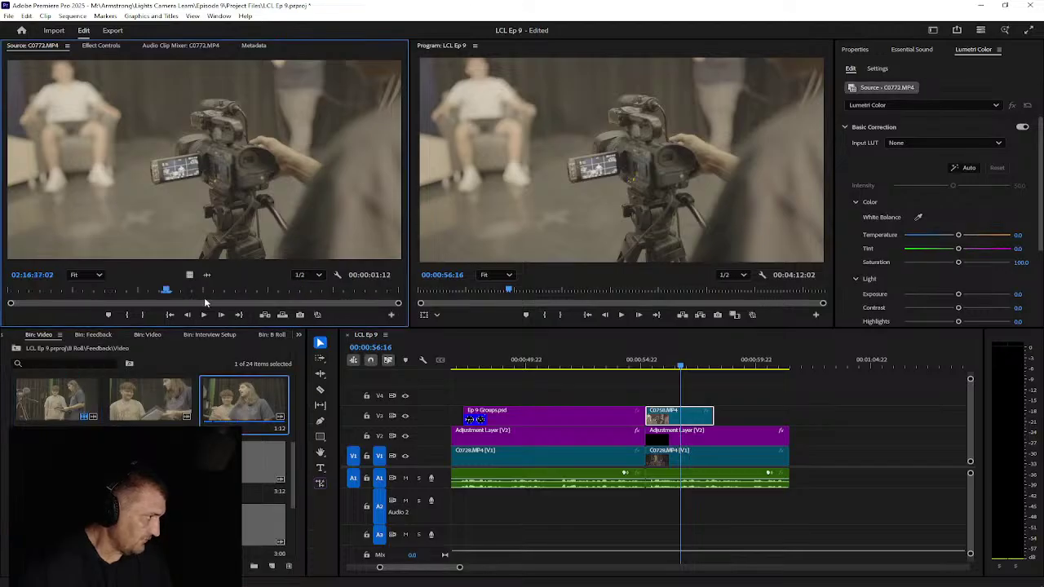
drag(165, 289, 303, 295)
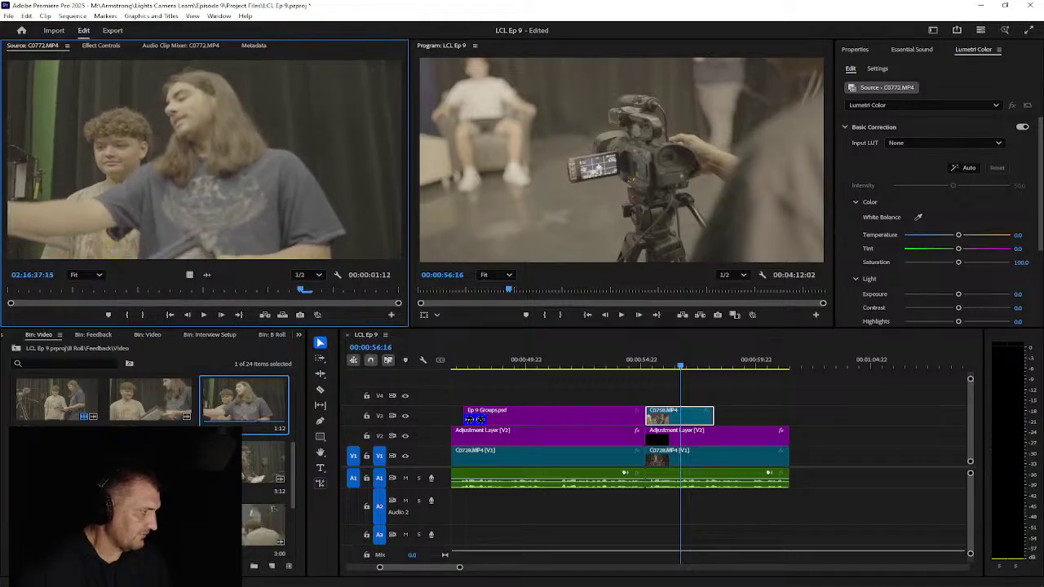
Step: Mark a 2:03 range of C0773.MP4 and place its video on V4 from C0758.MP4's end to the interview clip's end, then play it
drag(101, 290, 353, 294)
key(i)
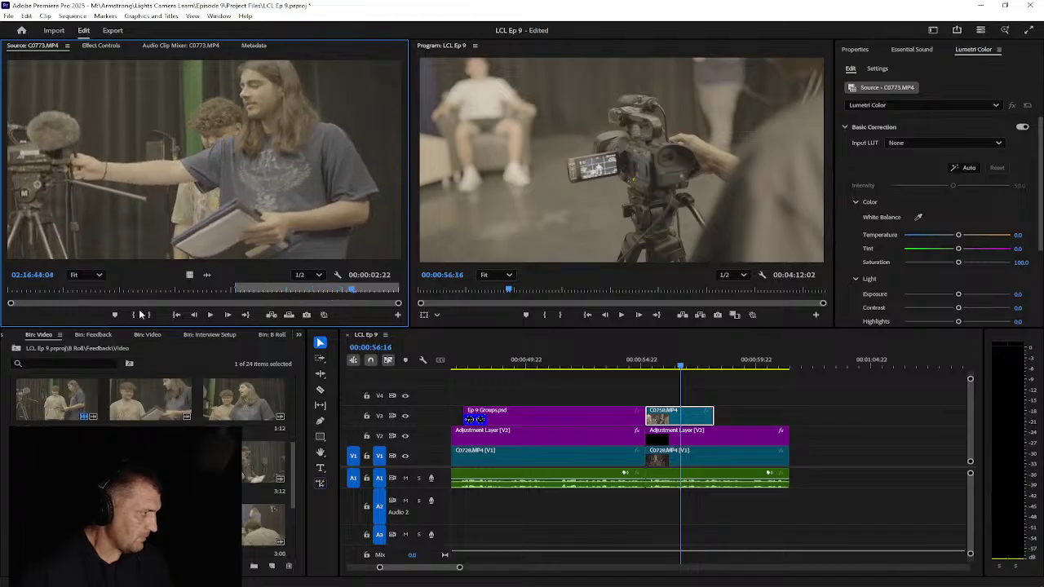
drag(190, 276, 711, 366)
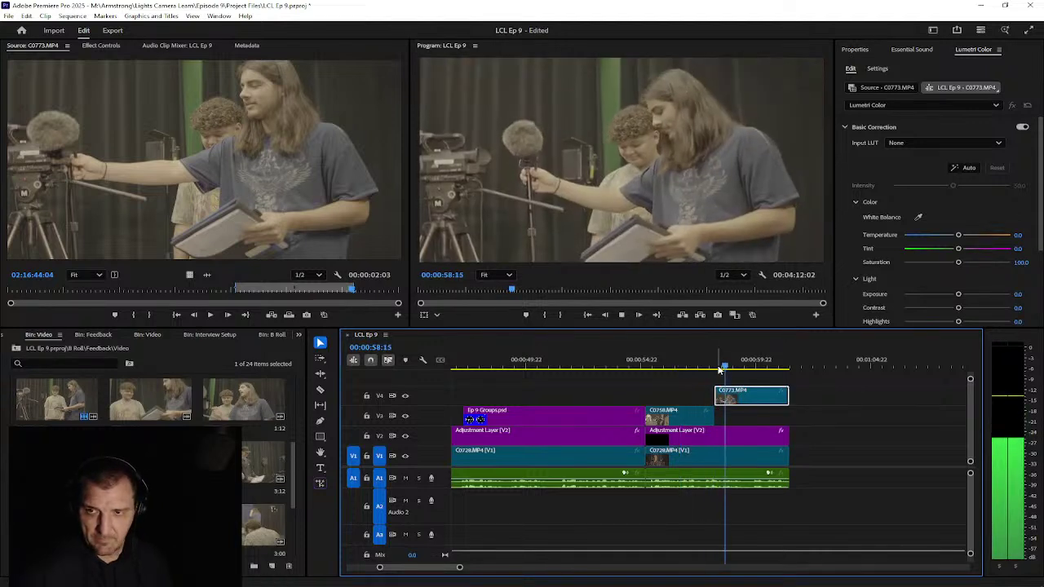
Step: Replay the B-roll, move C0773.MP4 down to V3 right after C0758.MP4, and raise the Ep 9 Groups.psd graphic to V4
click(680, 367)
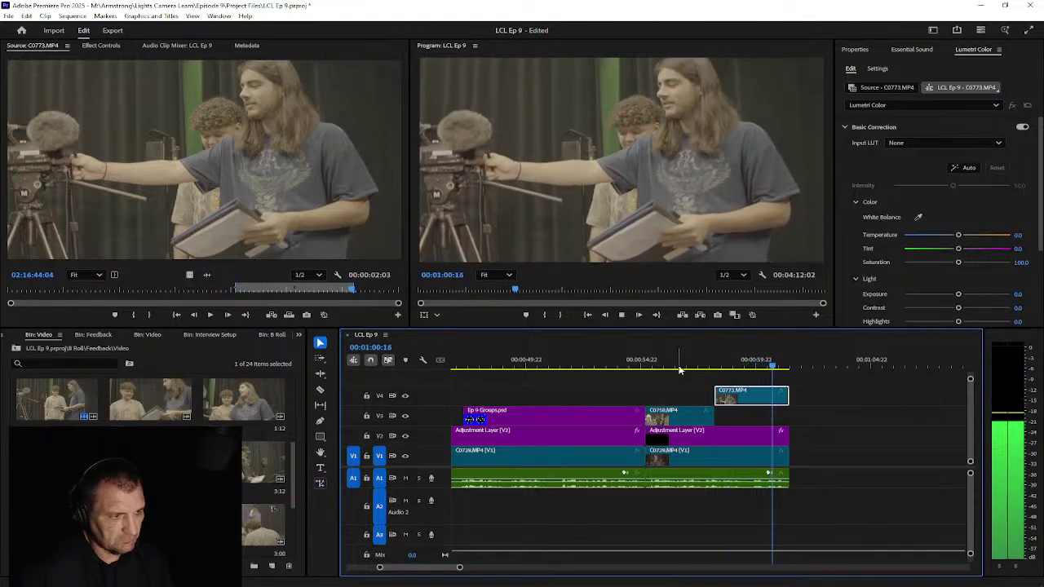
drag(764, 403, 746, 416)
drag(457, 568, 495, 575)
click(689, 362)
key(space)
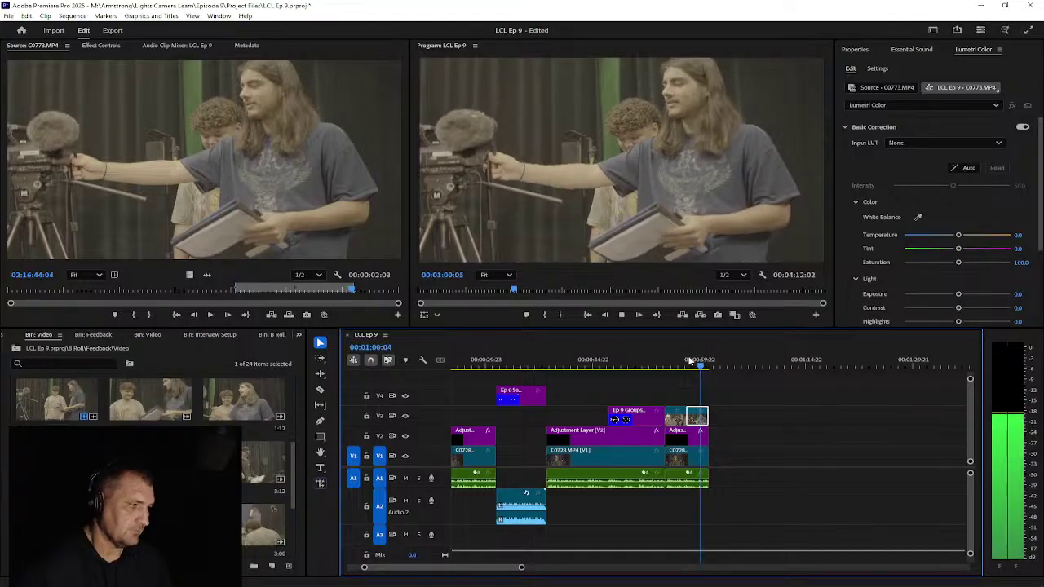
key(space)
drag(644, 421, 642, 404)
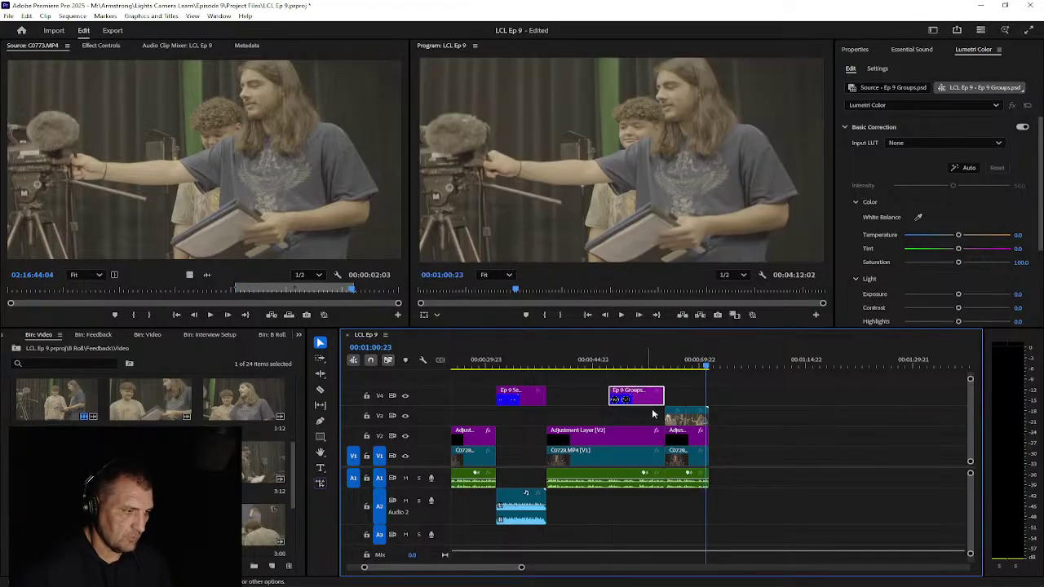
Step: Switch to the Episode 9 Shot List in Google Sheets, check the first Segment 2 row, and return to Premiere Pro
click(16, 348)
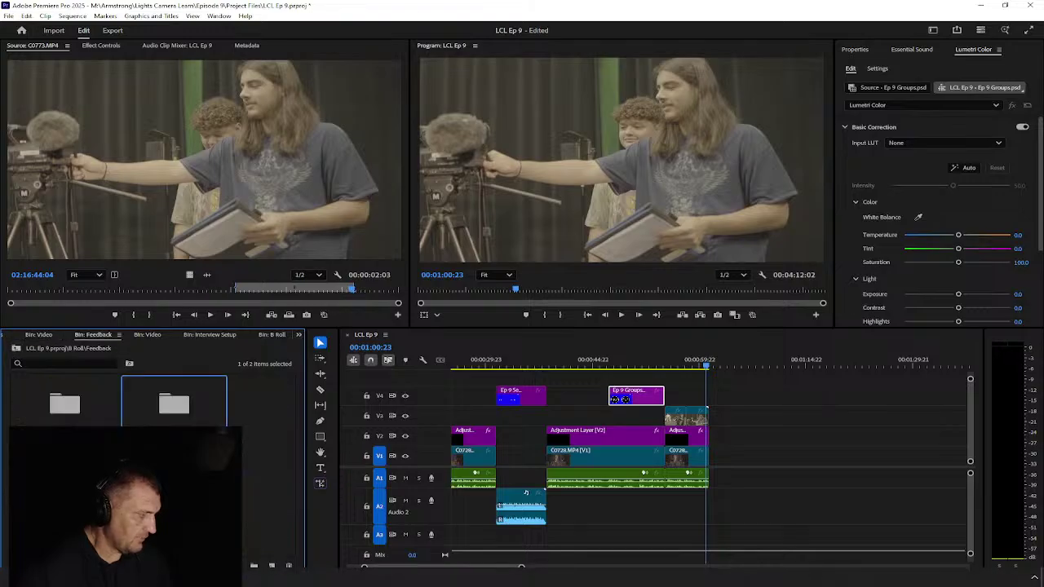
key(alt+Tab)
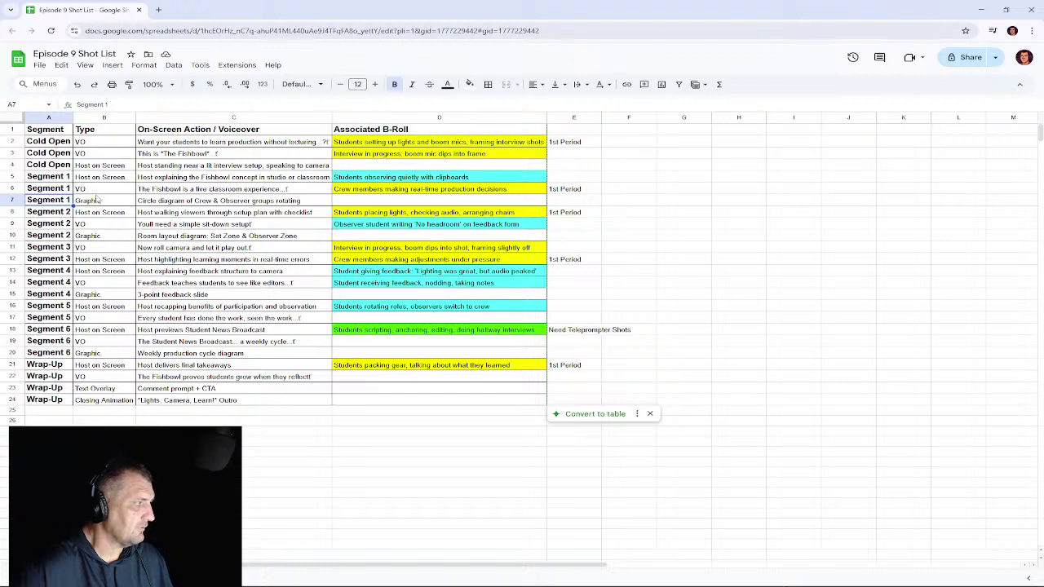
click(36, 215)
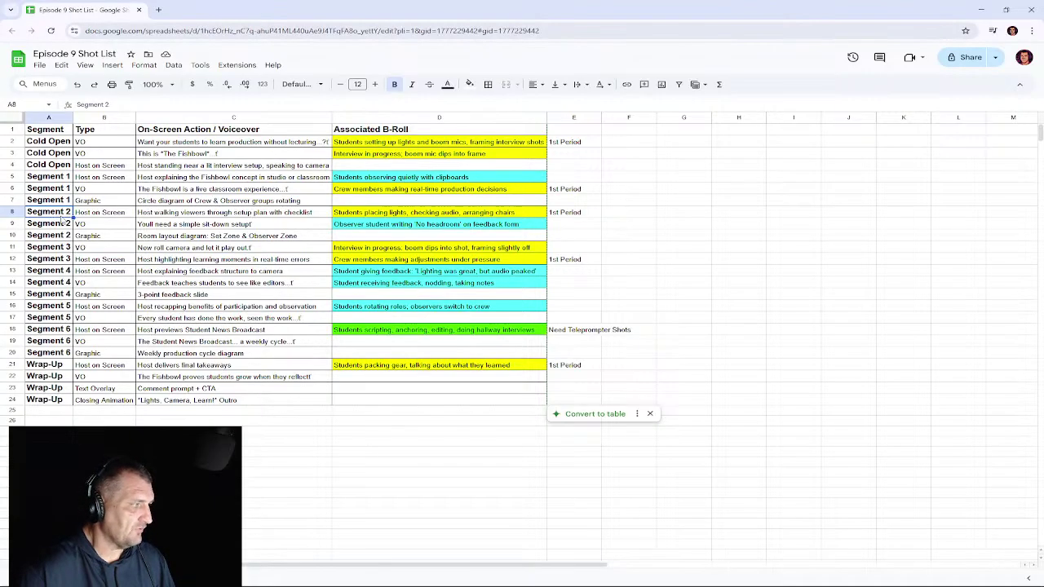
key(alt+Tab)
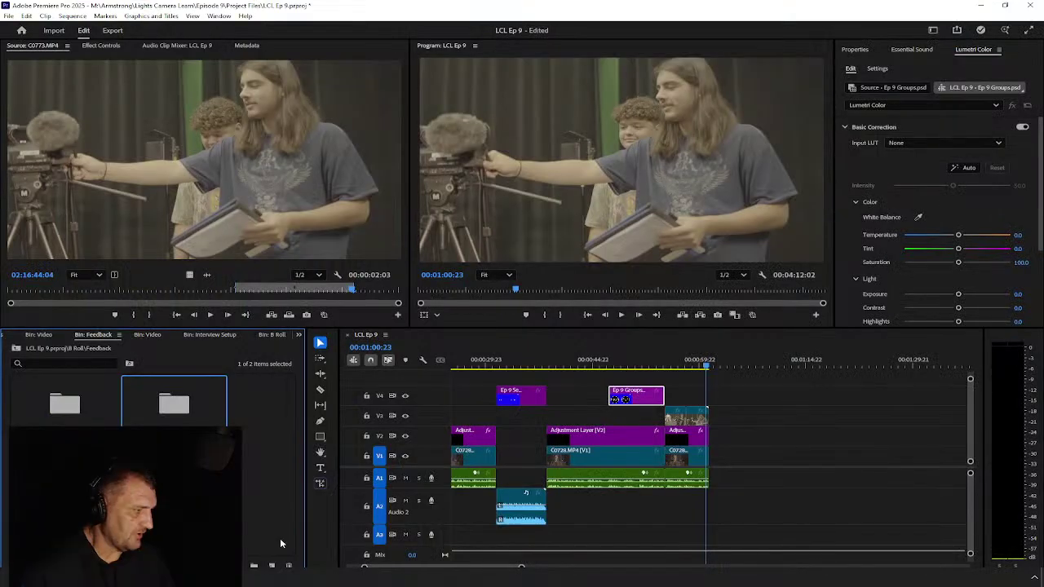
Step: Copy the Segment 1 title and its music and paste both at 00:01:01:10, directly after the last interview clip
drag(524, 379, 512, 514)
right_click(512, 513)
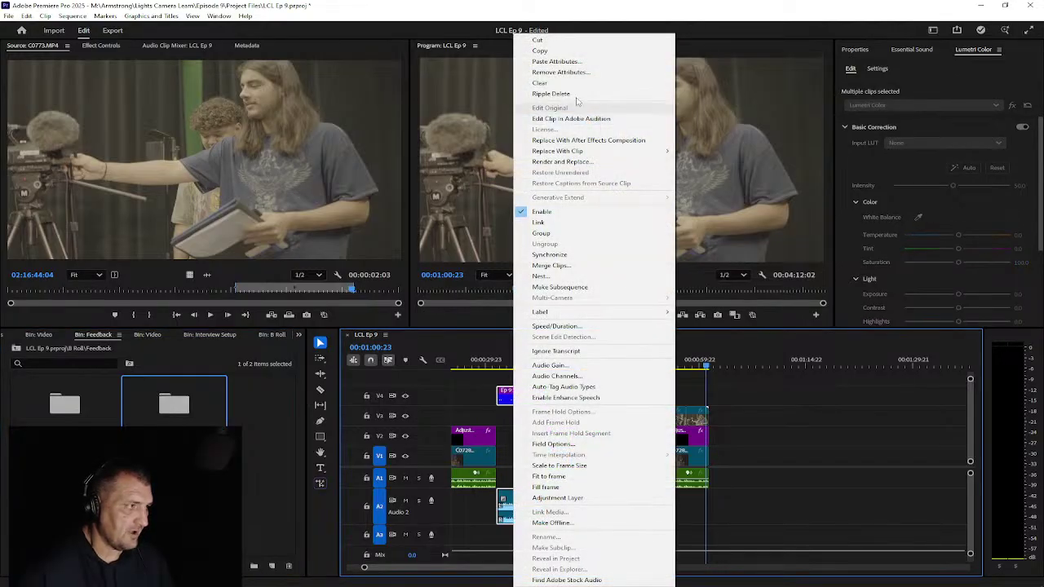
click(539, 50)
click(738, 363)
drag(738, 364, 718, 368)
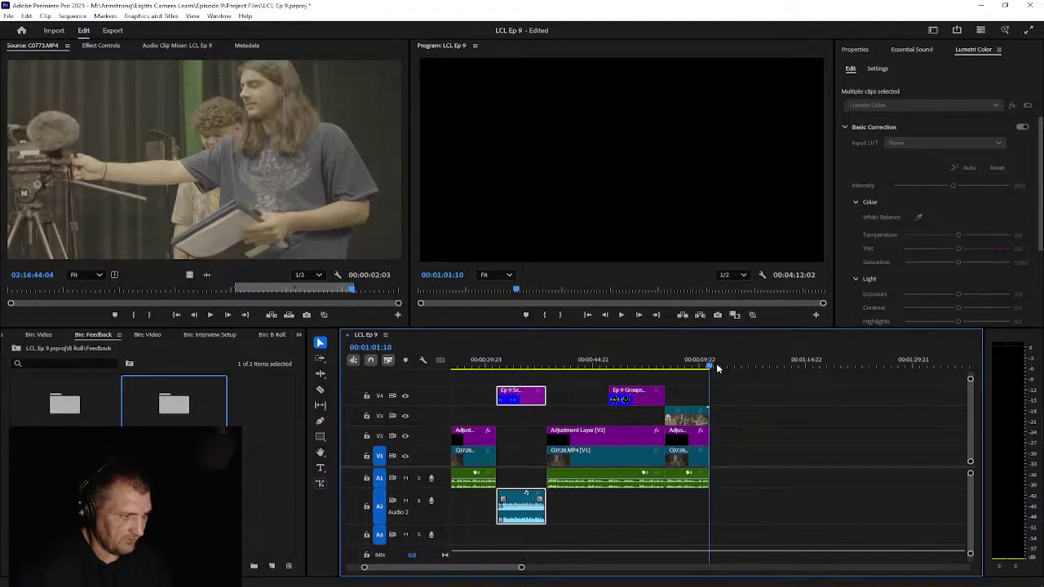
key(ctrl+v)
click(795, 418)
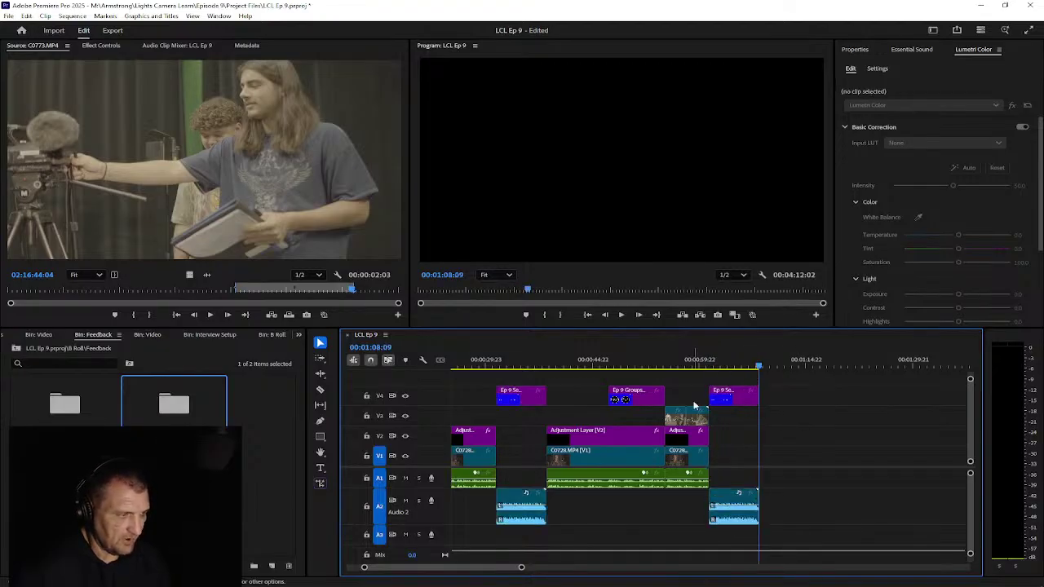
Step: Load Ep 9 Segment 2.psd from the Graphics bin into the Source Monitor and replace the pasted title with it
click(16, 349)
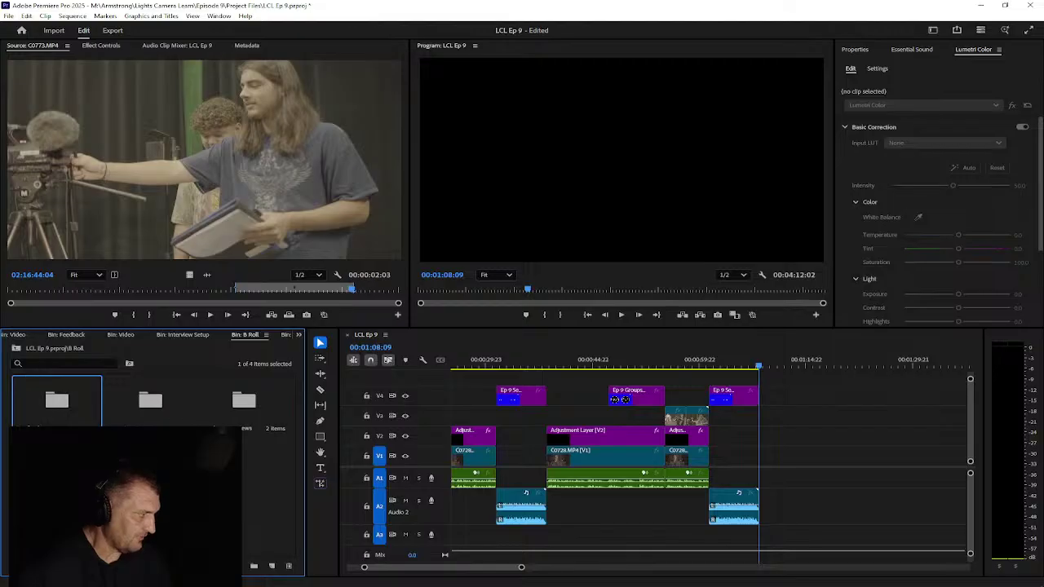
click(14, 349)
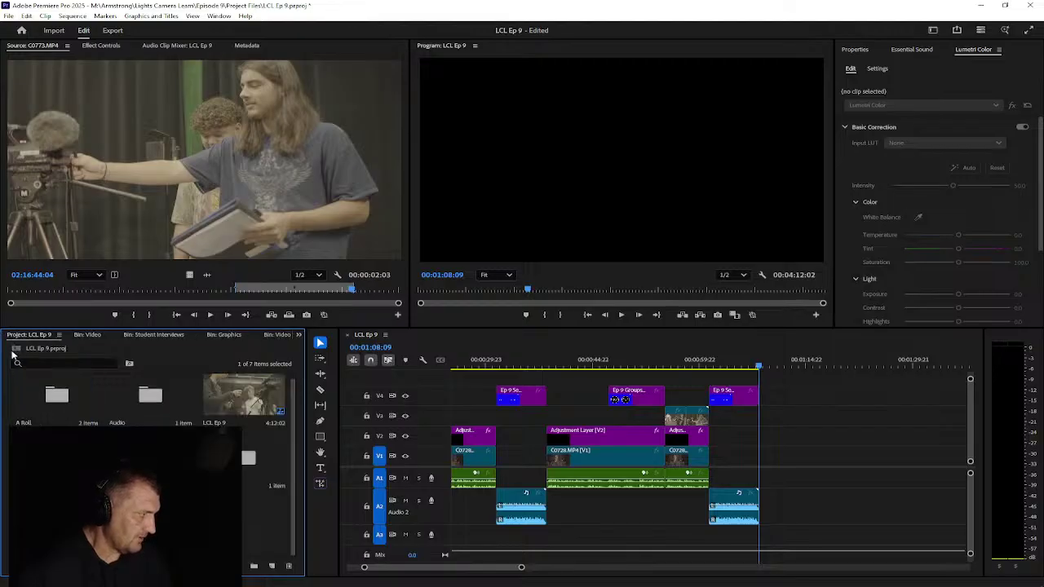
click(223, 335)
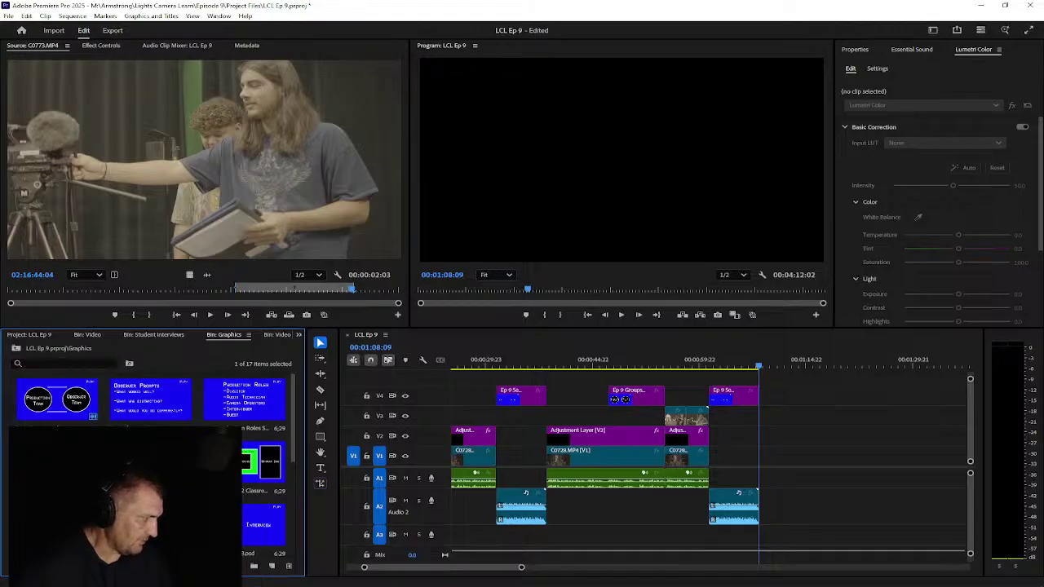
click(736, 404)
right_click(734, 402)
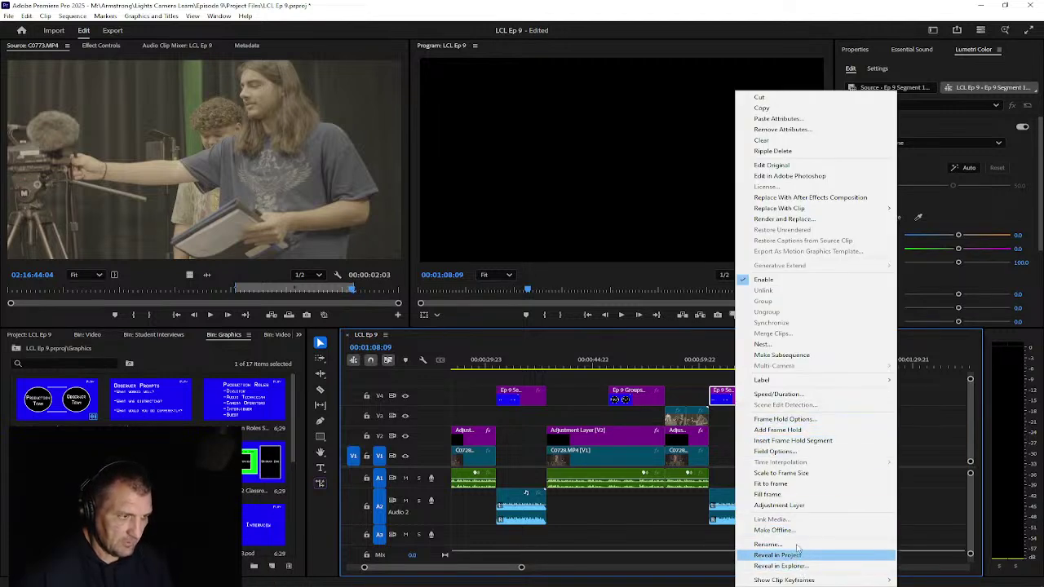
mouse_move(825, 214)
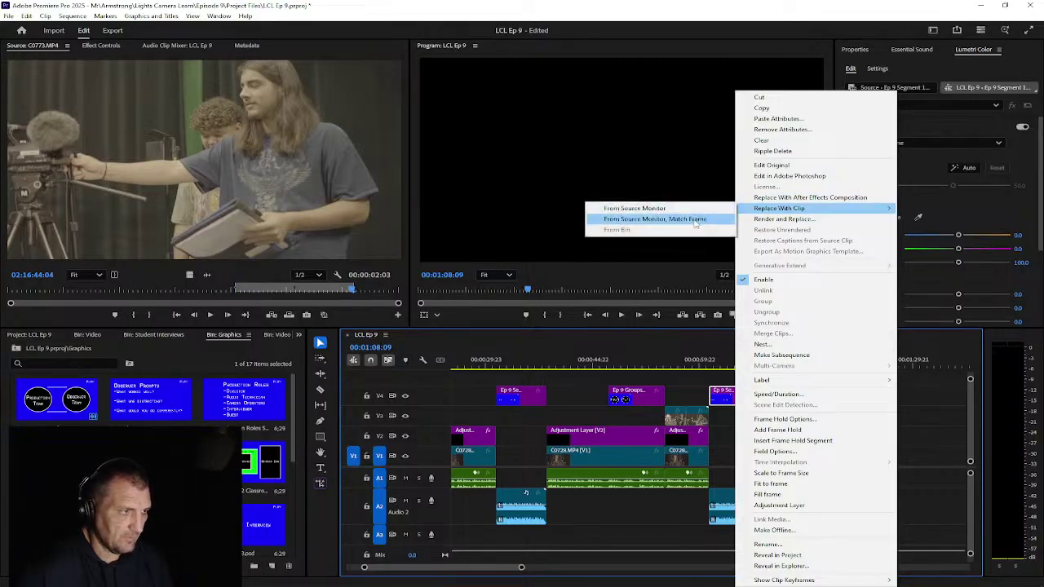
click(652, 218)
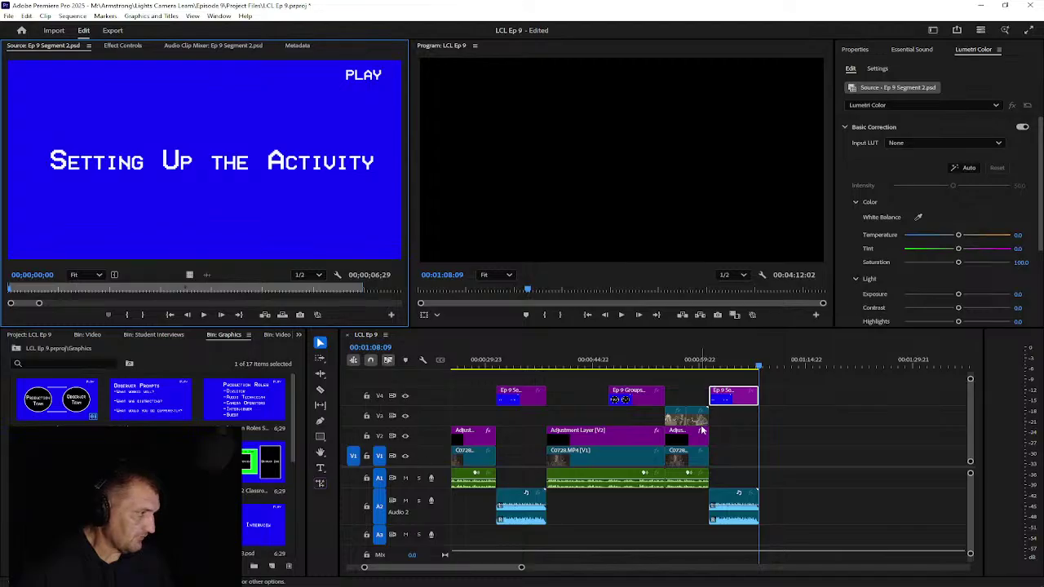
right_click(744, 396)
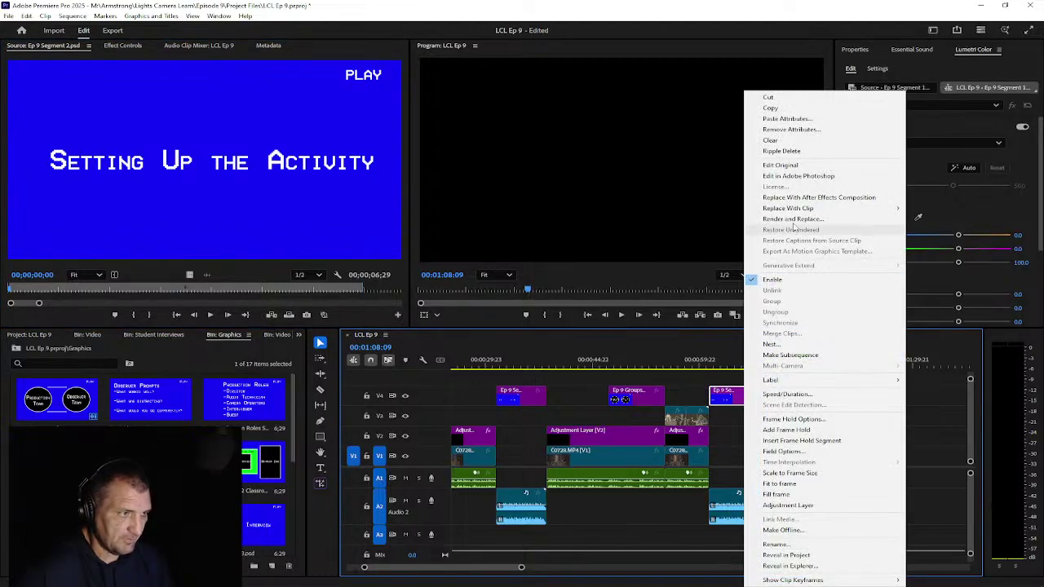
mouse_move(796, 211)
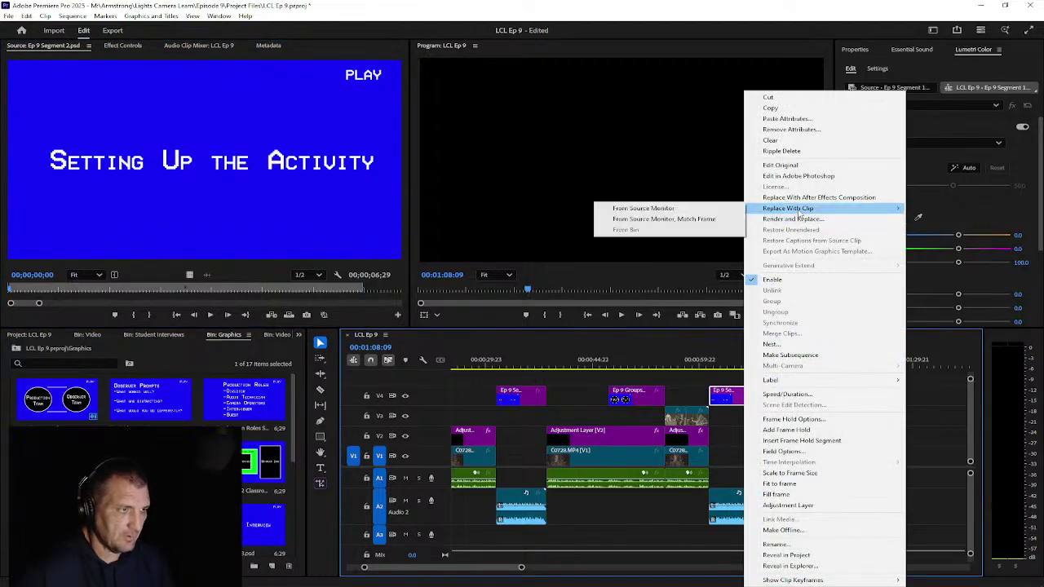
click(719, 212)
Step: Adjust the end of the C0773.MP4 B-roll on V3 and replay the cut into the Setting Up the Activity title
drag(721, 359, 699, 358)
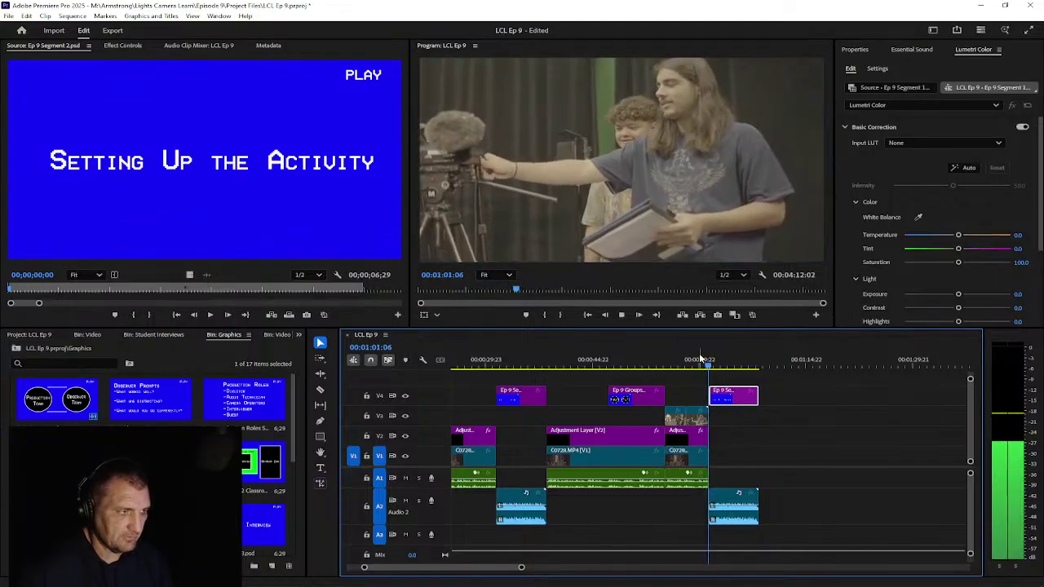
key(space)
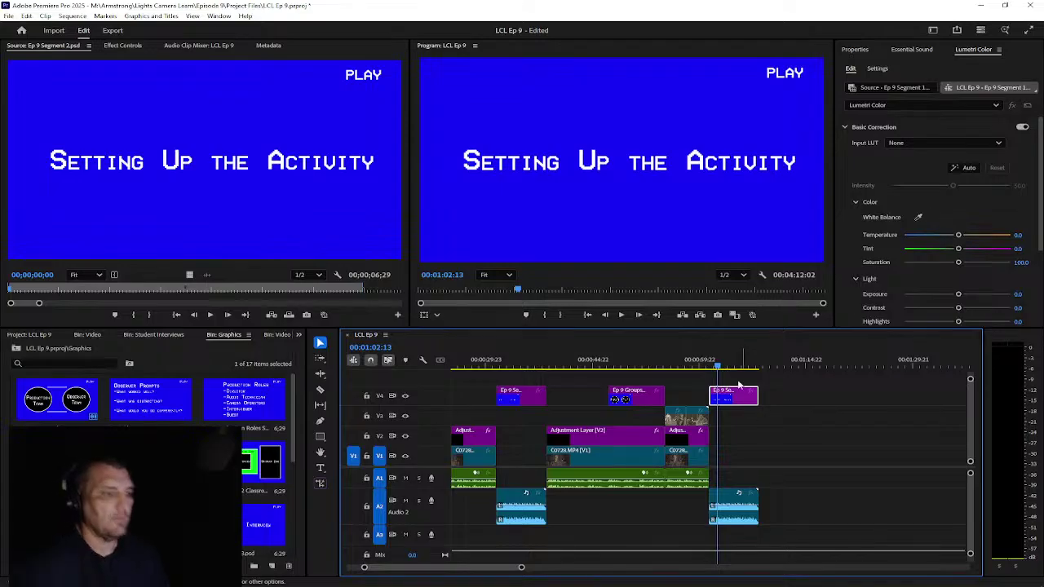
drag(716, 367, 703, 366)
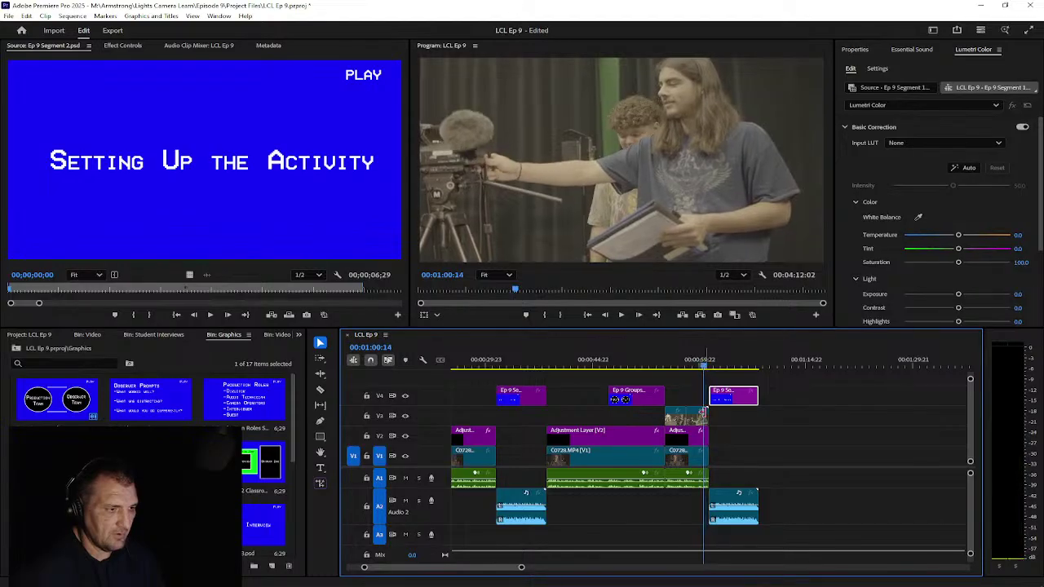
drag(706, 417, 691, 418)
click(677, 366)
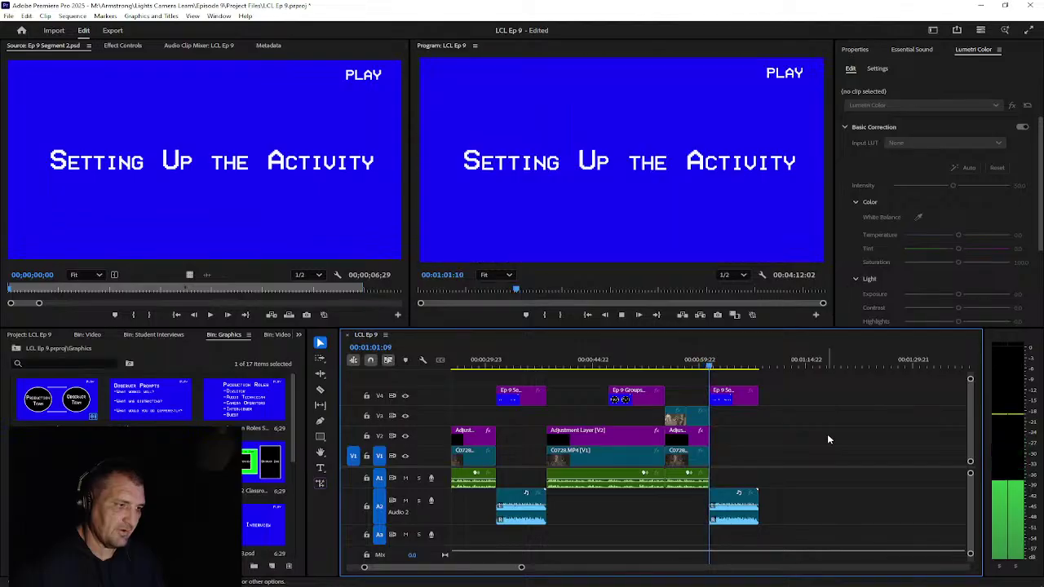
key(space)
drag(702, 365, 680, 364)
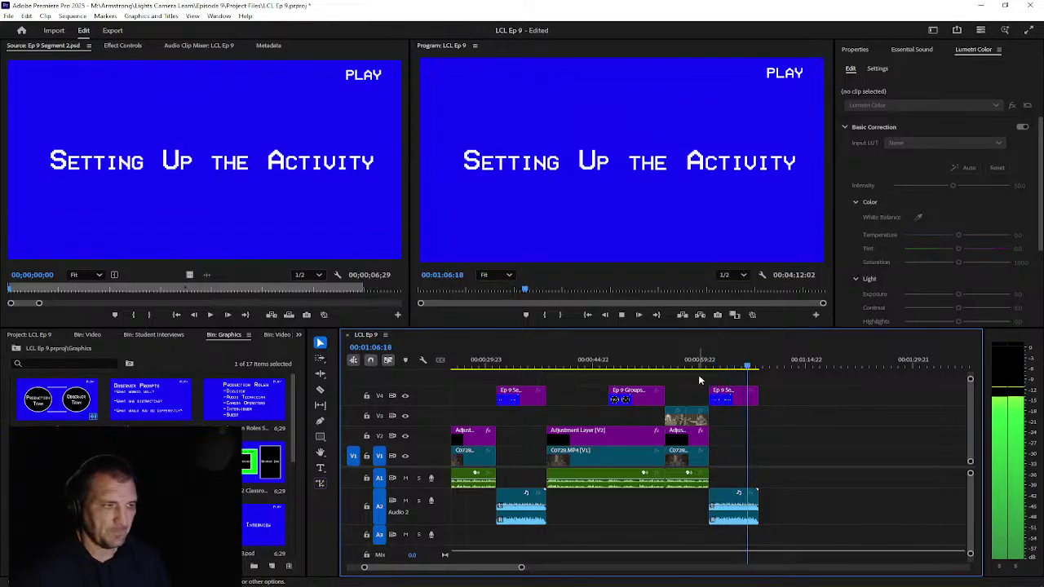
key(space)
Step: Move the next C0728.MP4 interview clip with its adjustment layer and audio to the new title's end at 00:01:08:09, and play it
click(759, 364)
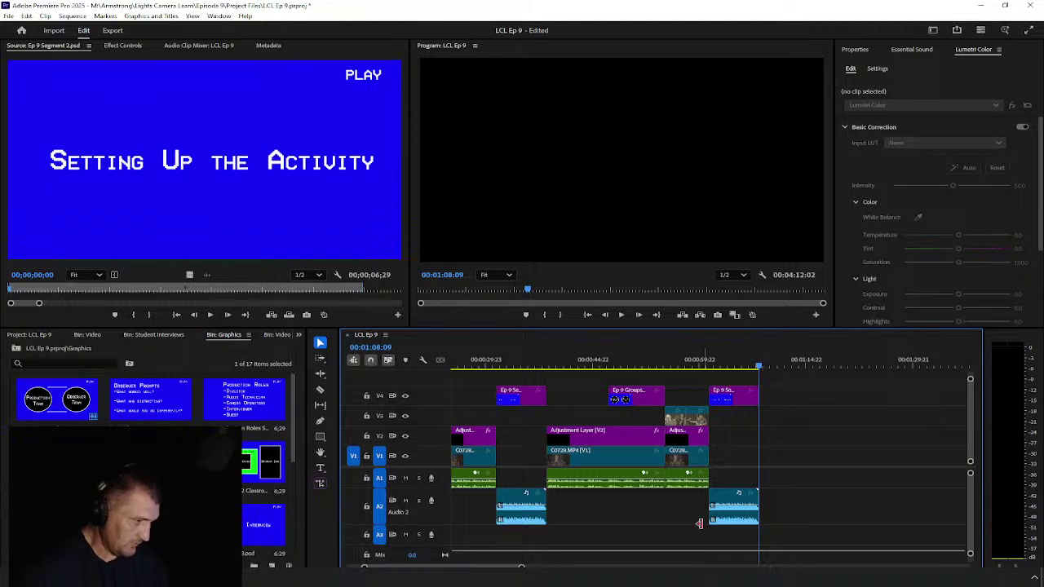
drag(521, 565, 598, 565)
drag(784, 456, 694, 459)
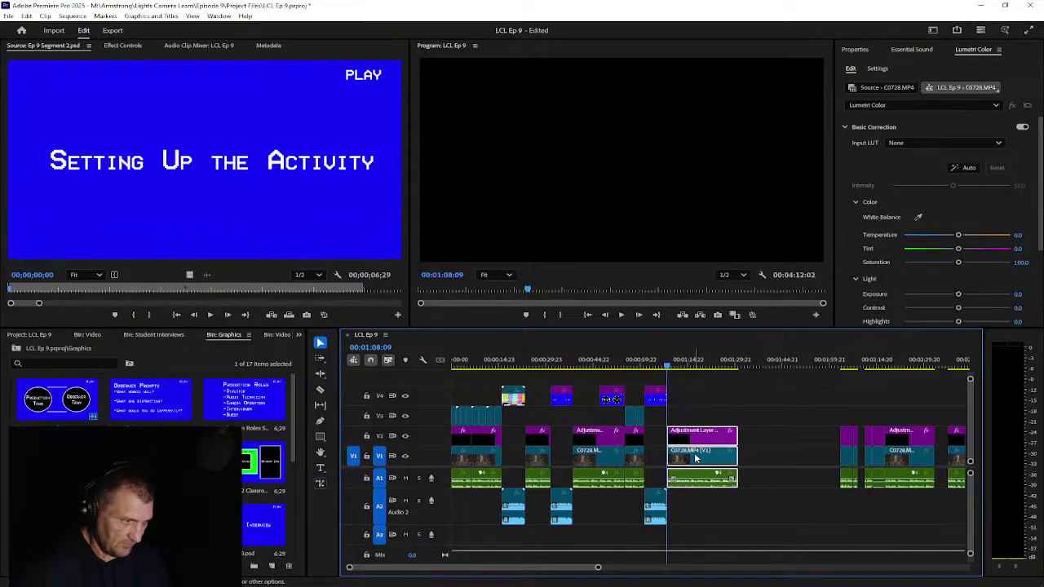
click(663, 366)
key(space)
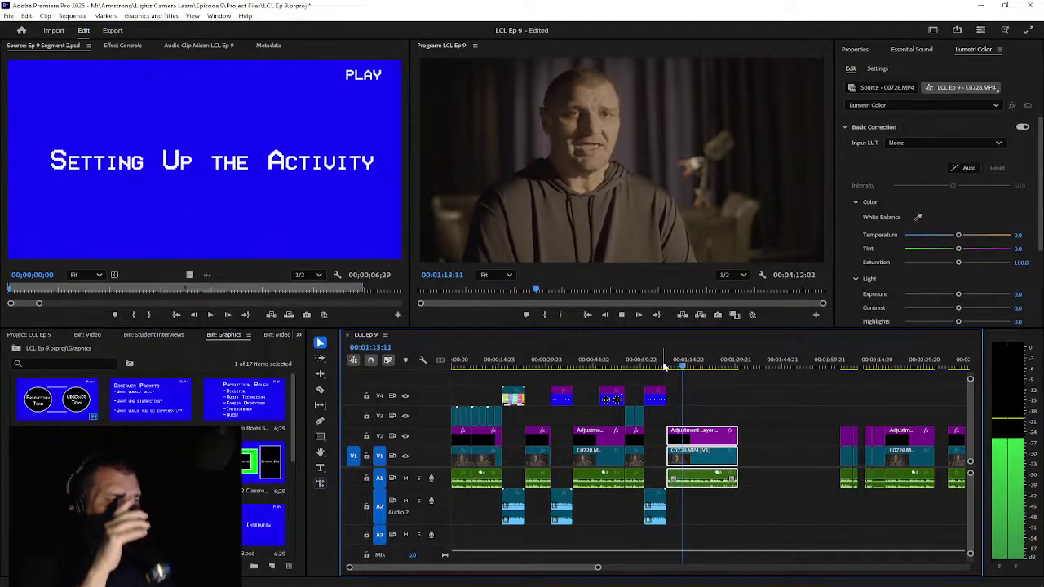
key(space)
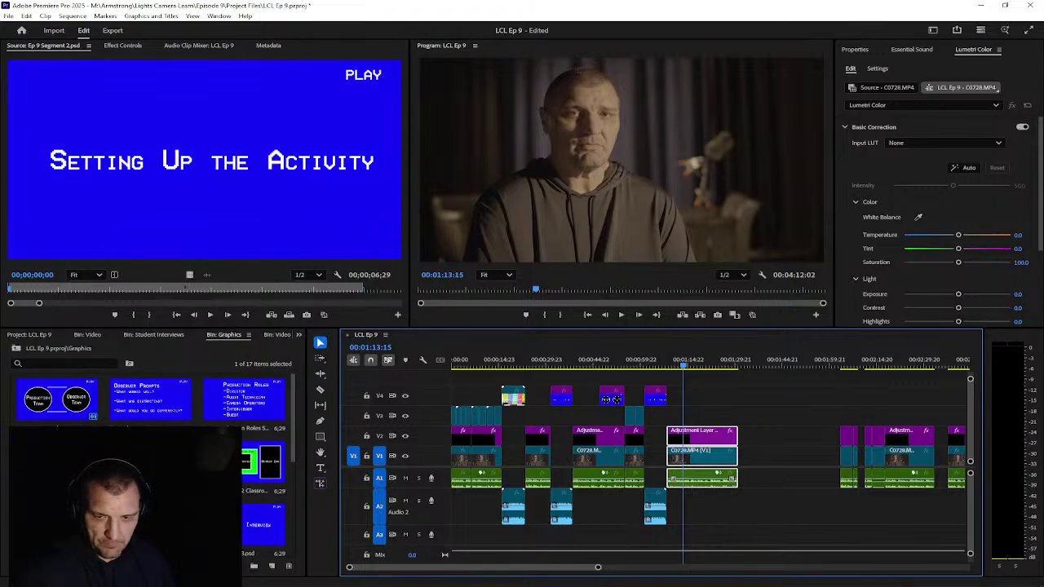